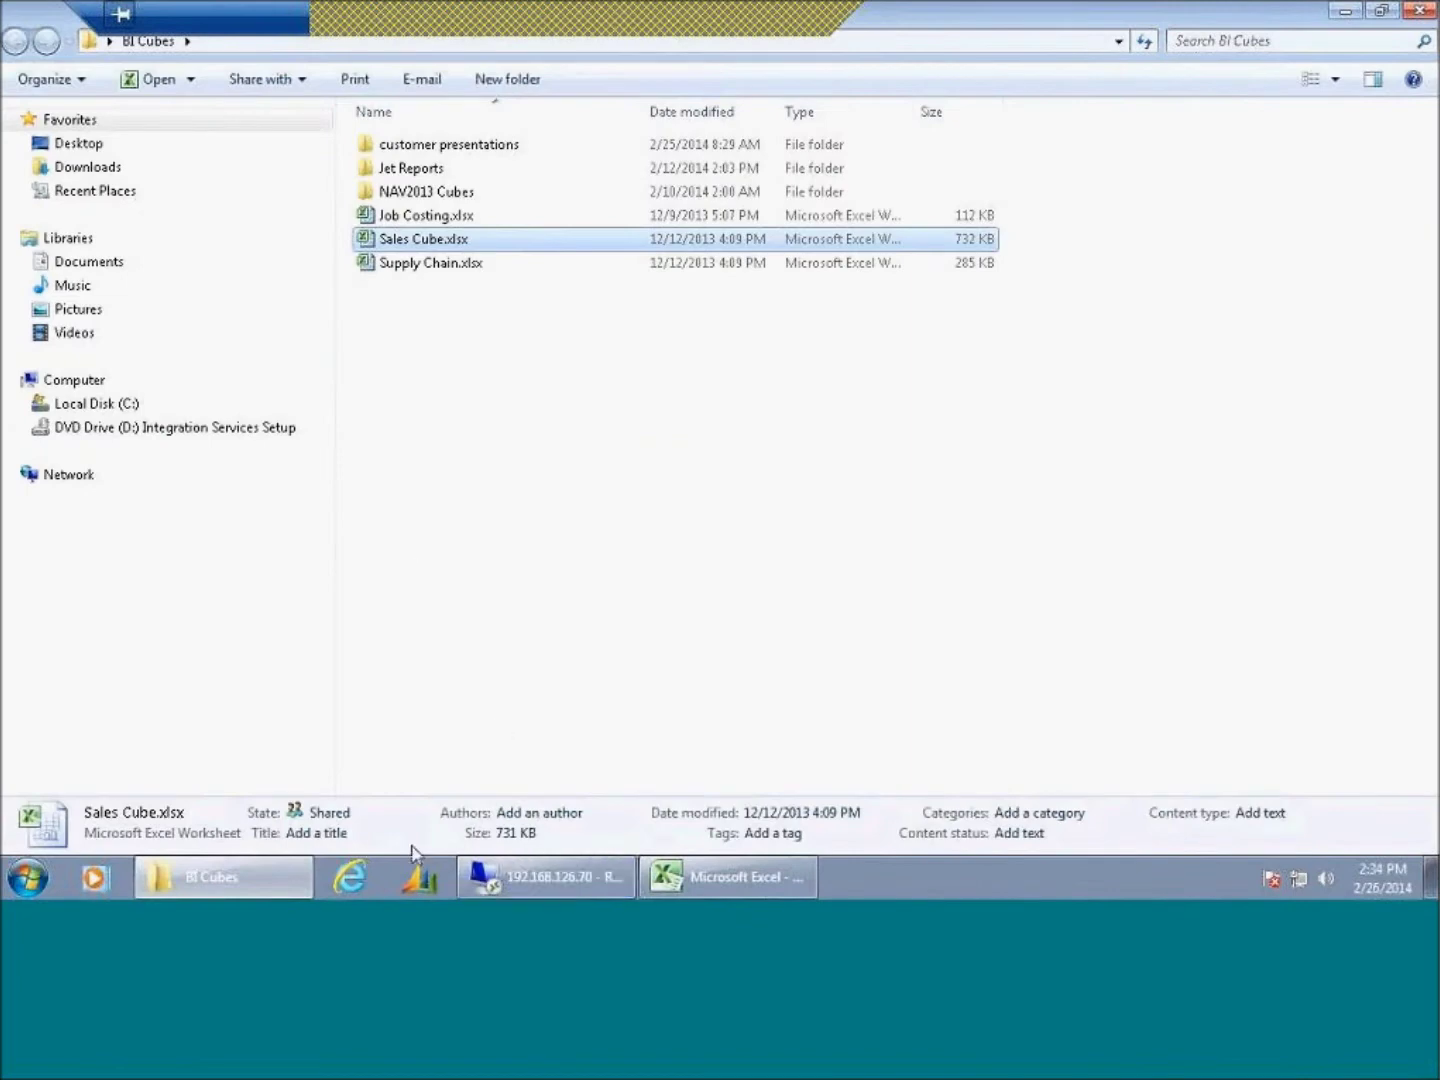
Minimize the BI Cubes folder window and launch Microsoft Dynamics NAV 2013 from the taskbar
left_click(1345, 11)
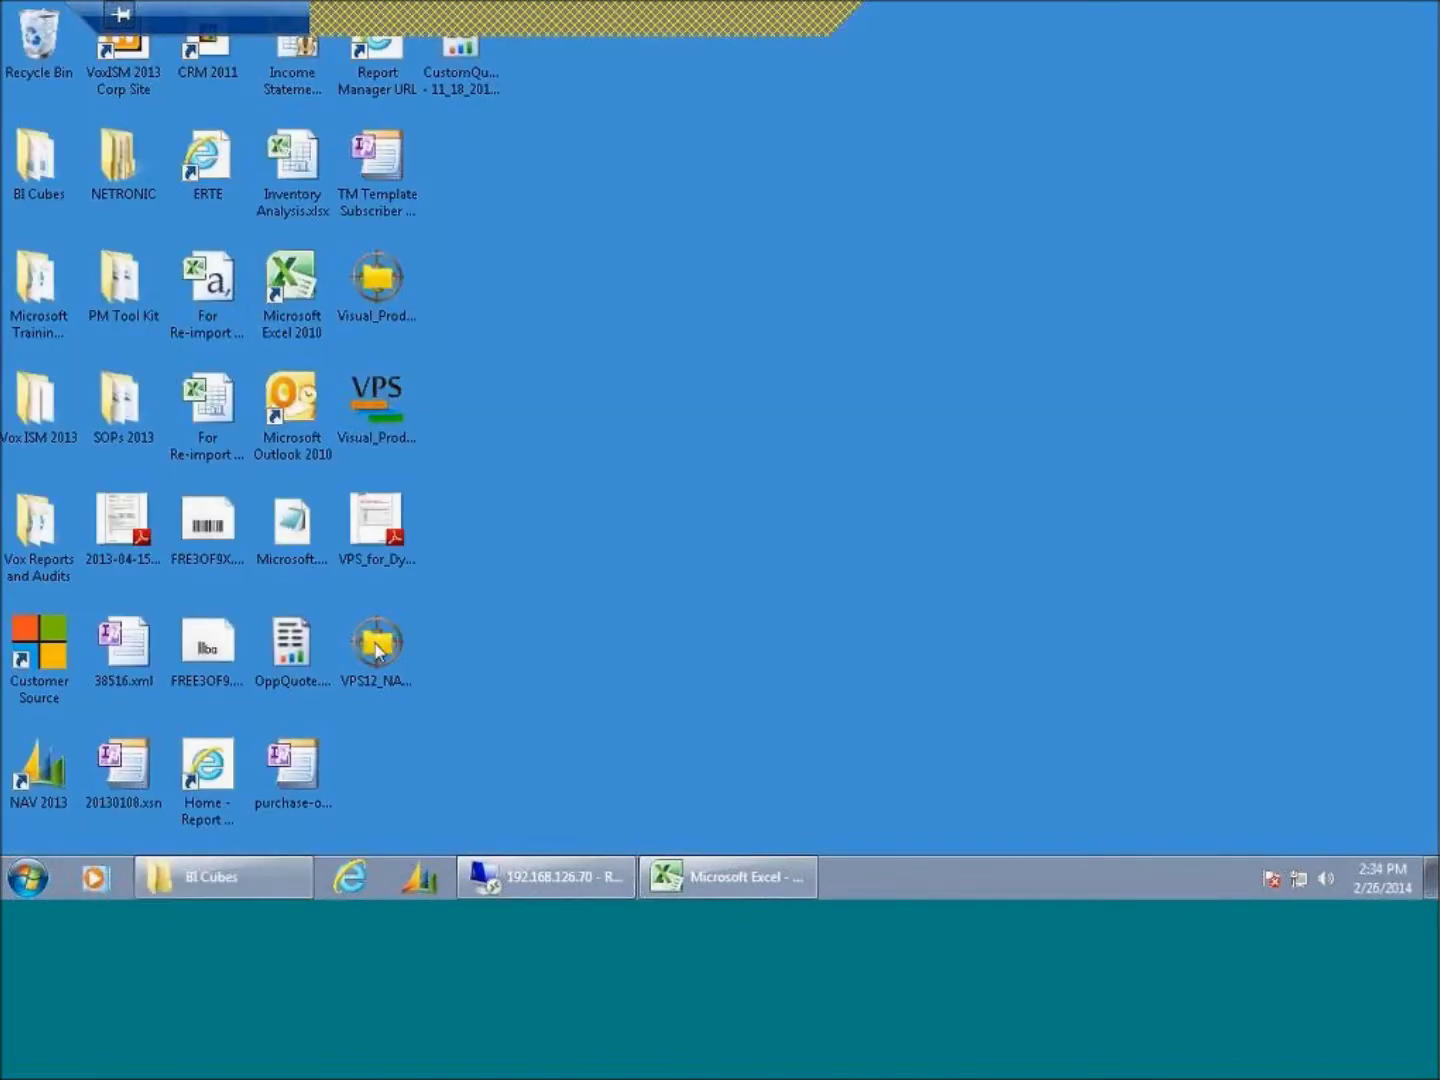
left_click(431, 870)
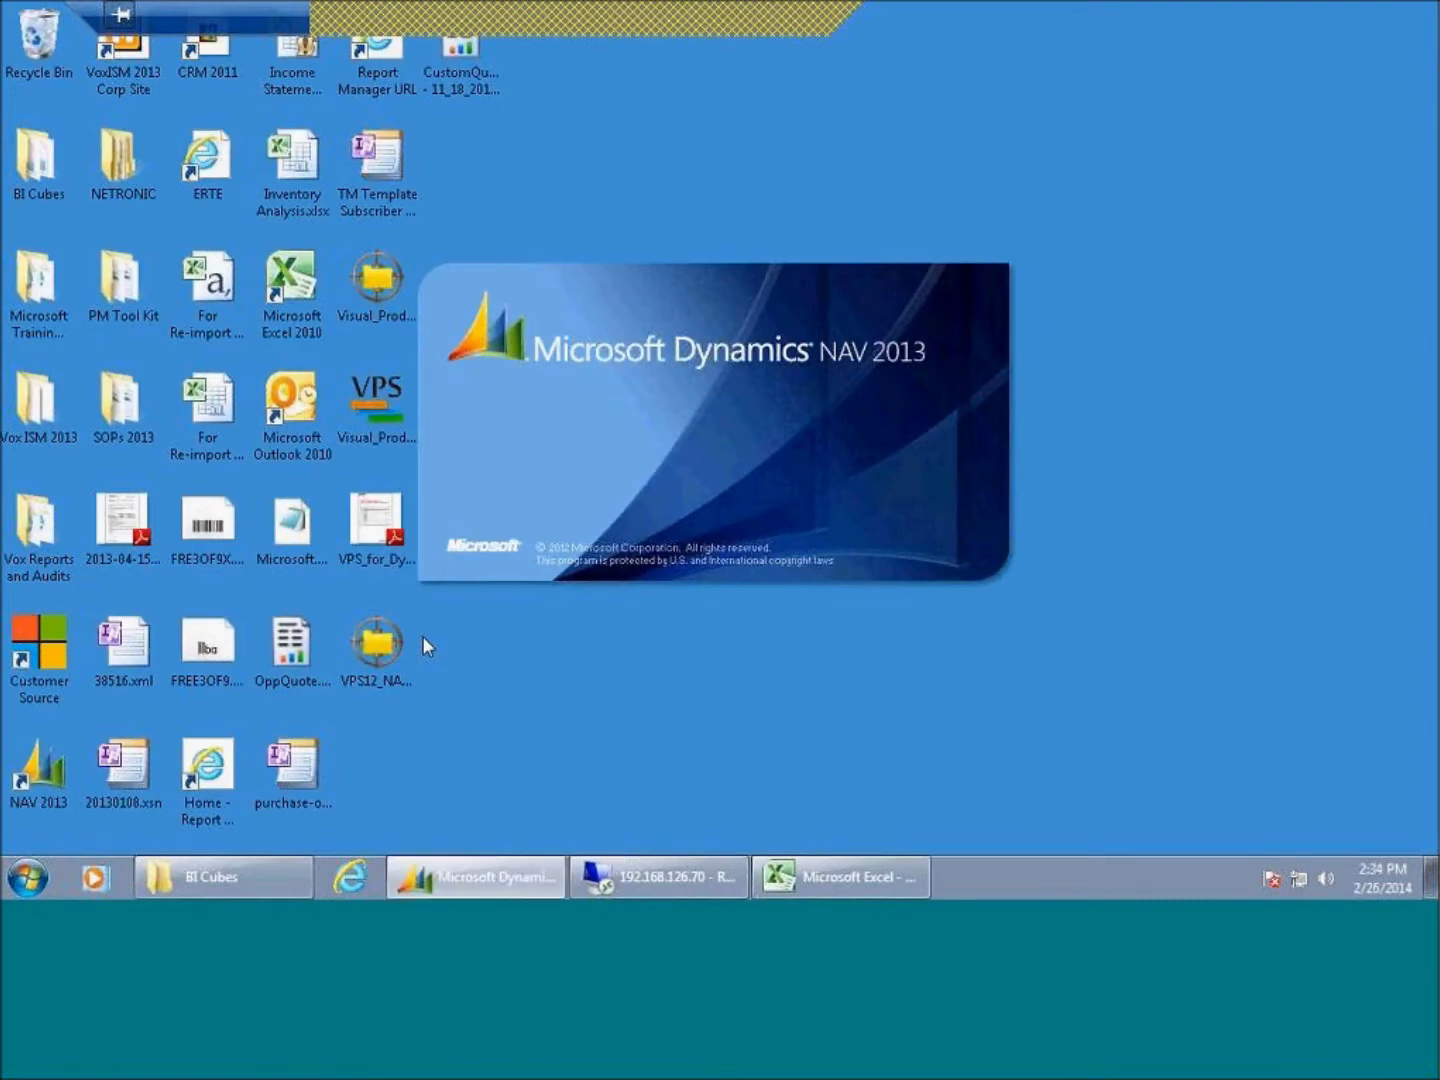
Dismiss the demo notice, maximize NAV, and open the General Ledger's Chart of Accounts
left_click(904, 492)
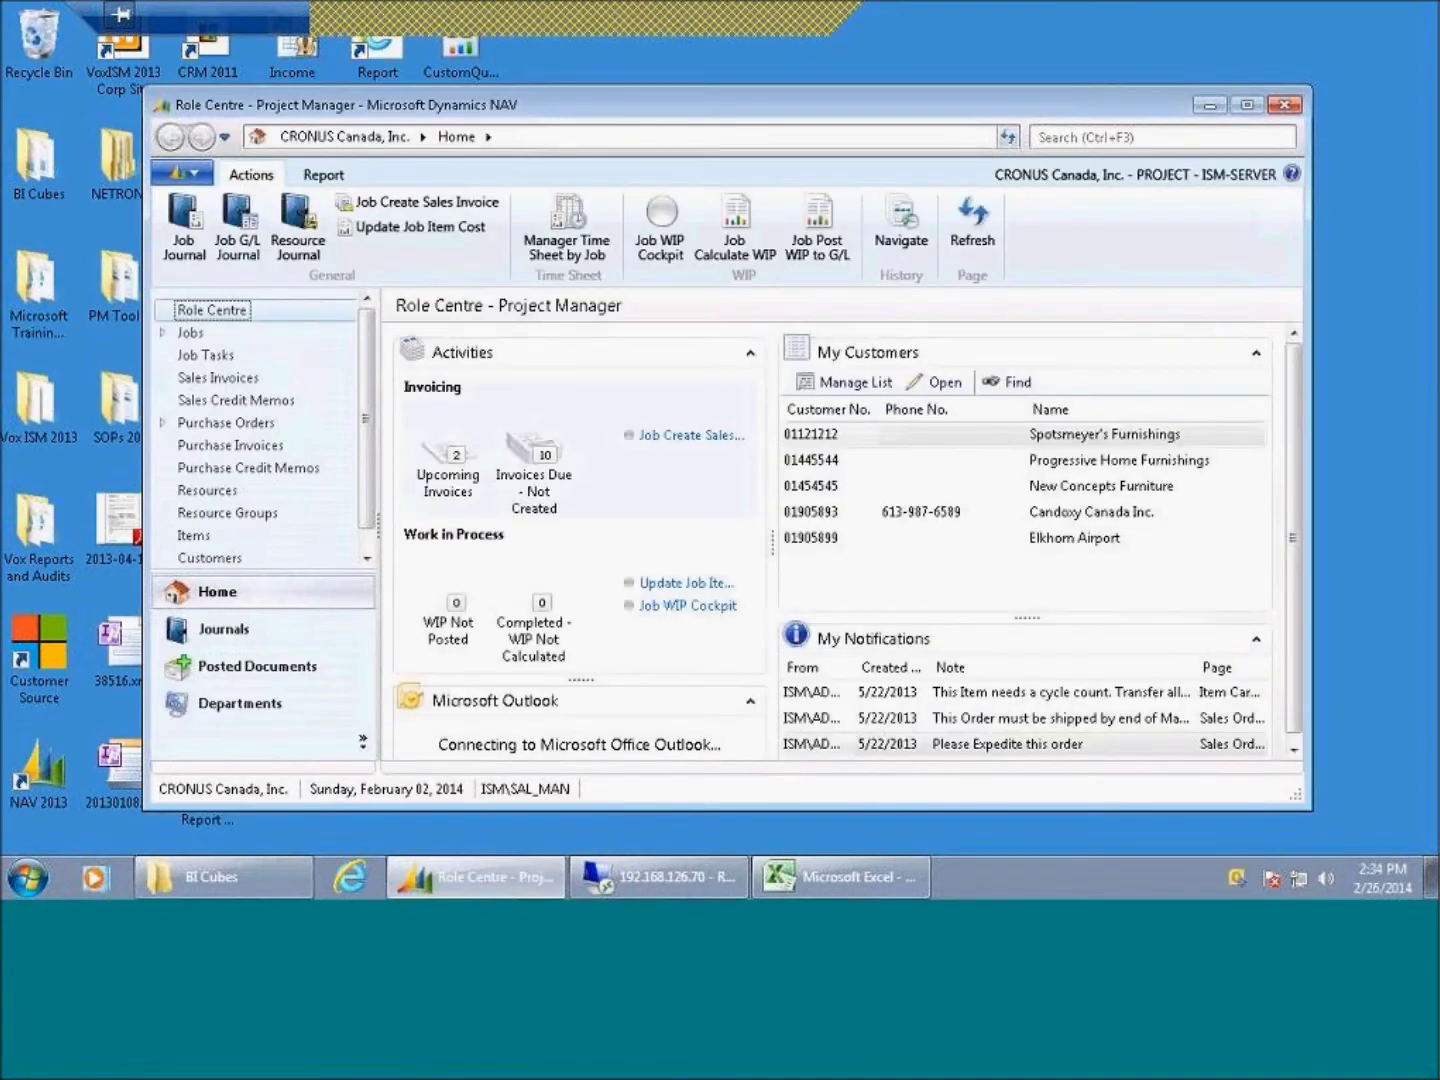
left_click(1250, 105)
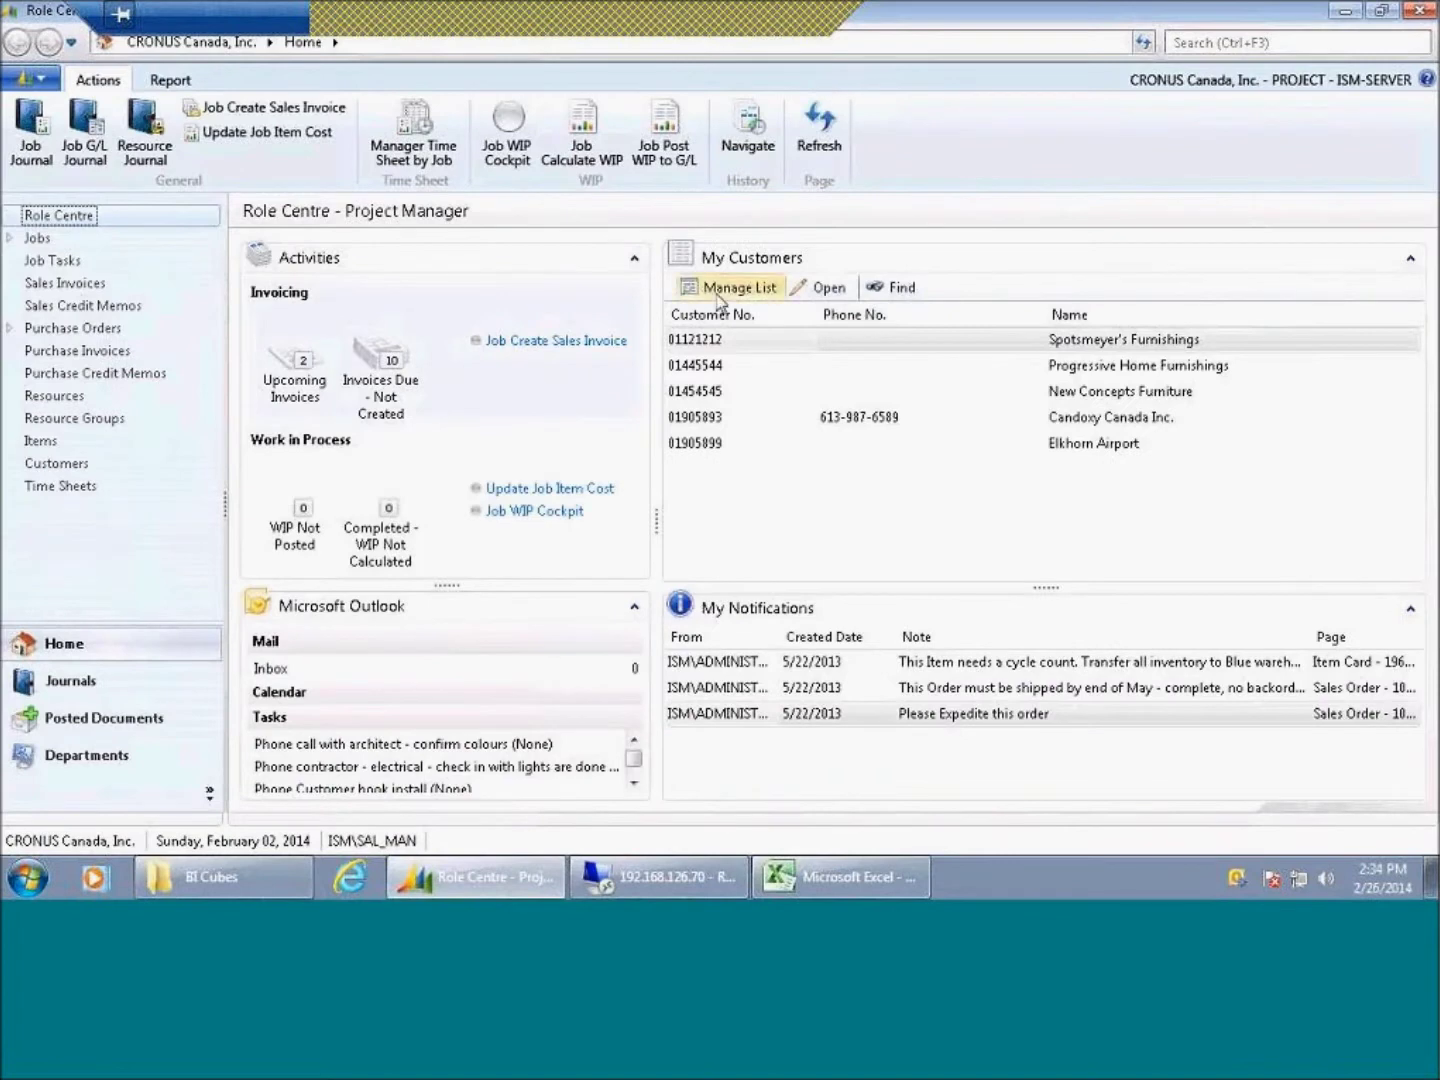
left_click(160, 757)
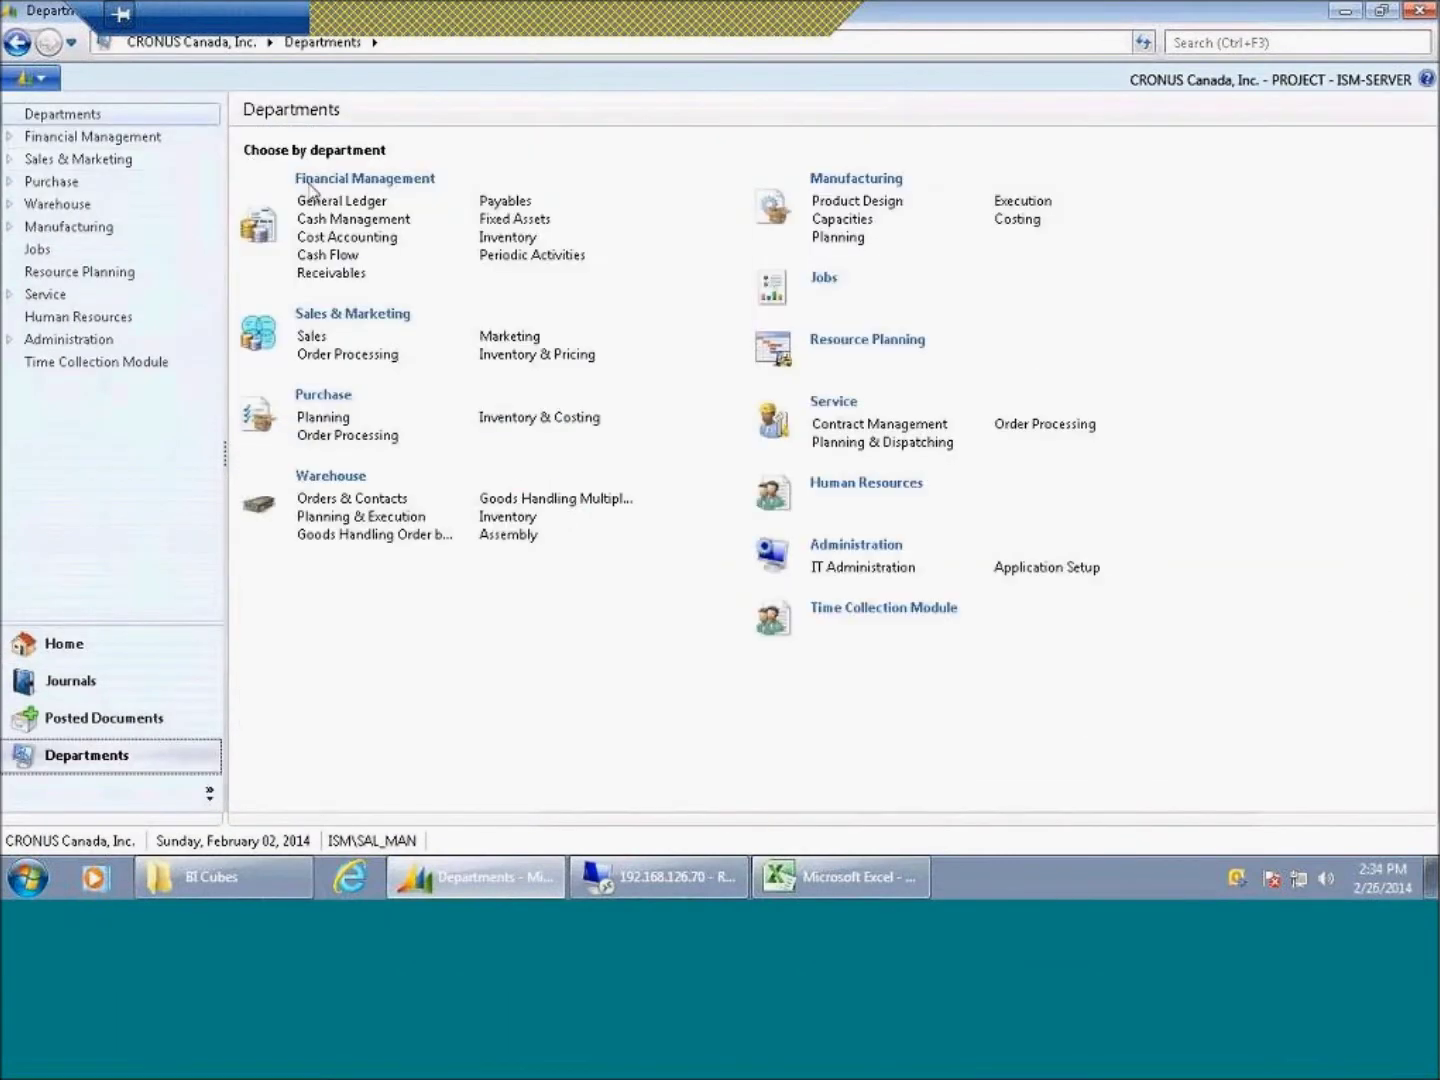
left_click(328, 203)
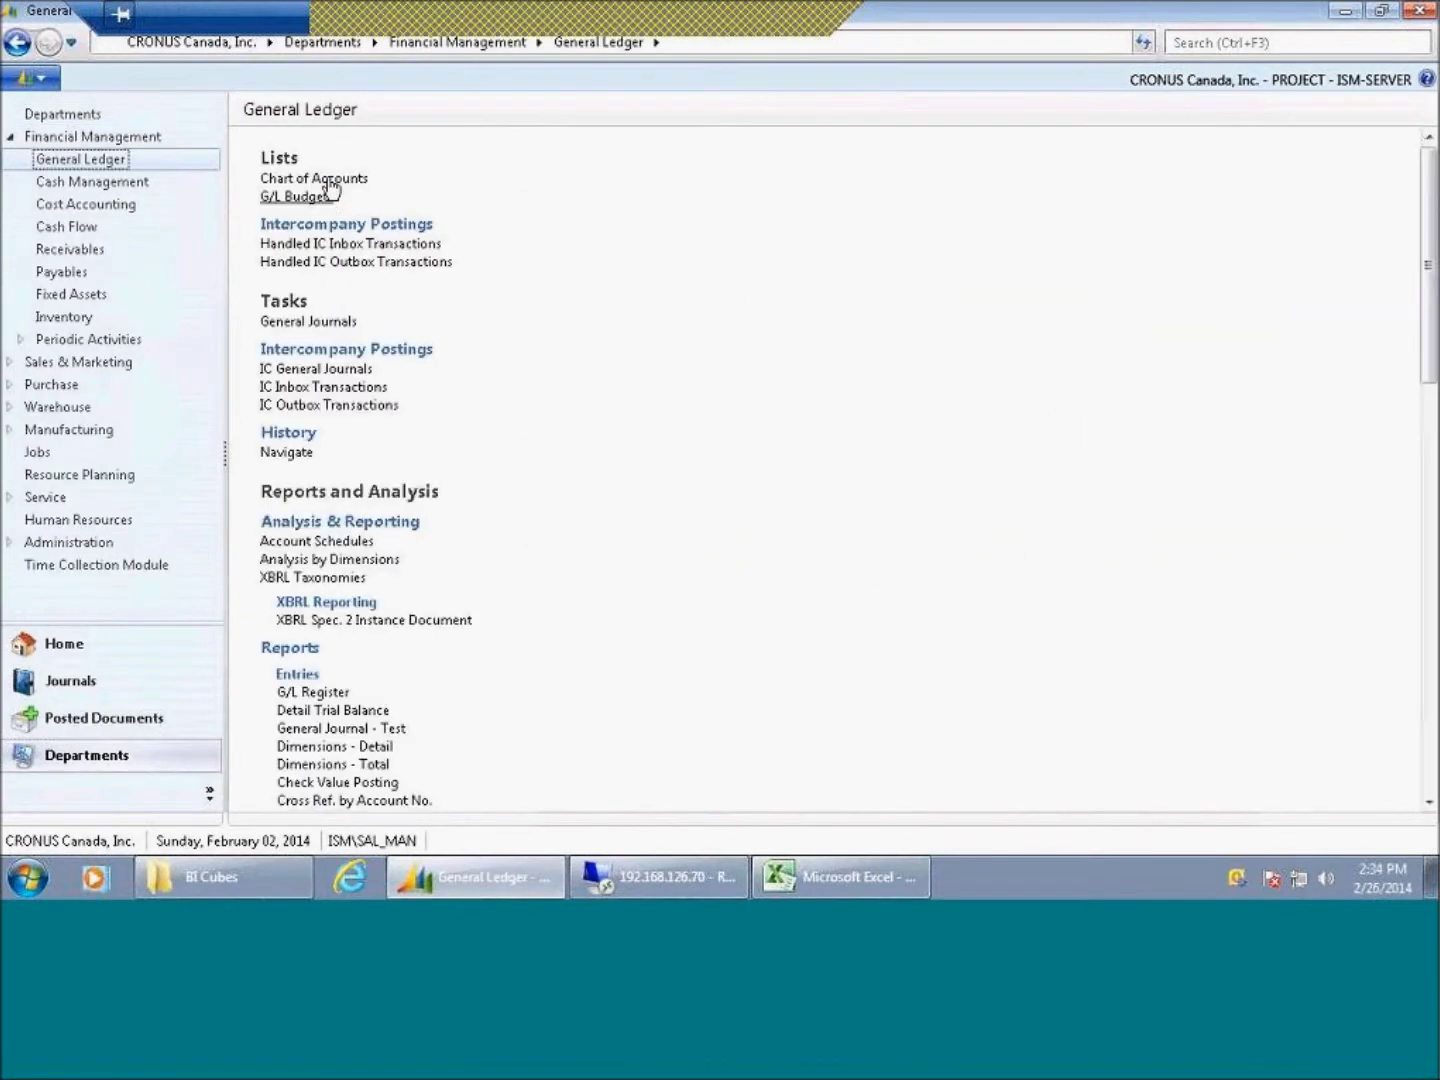
left_click(329, 181)
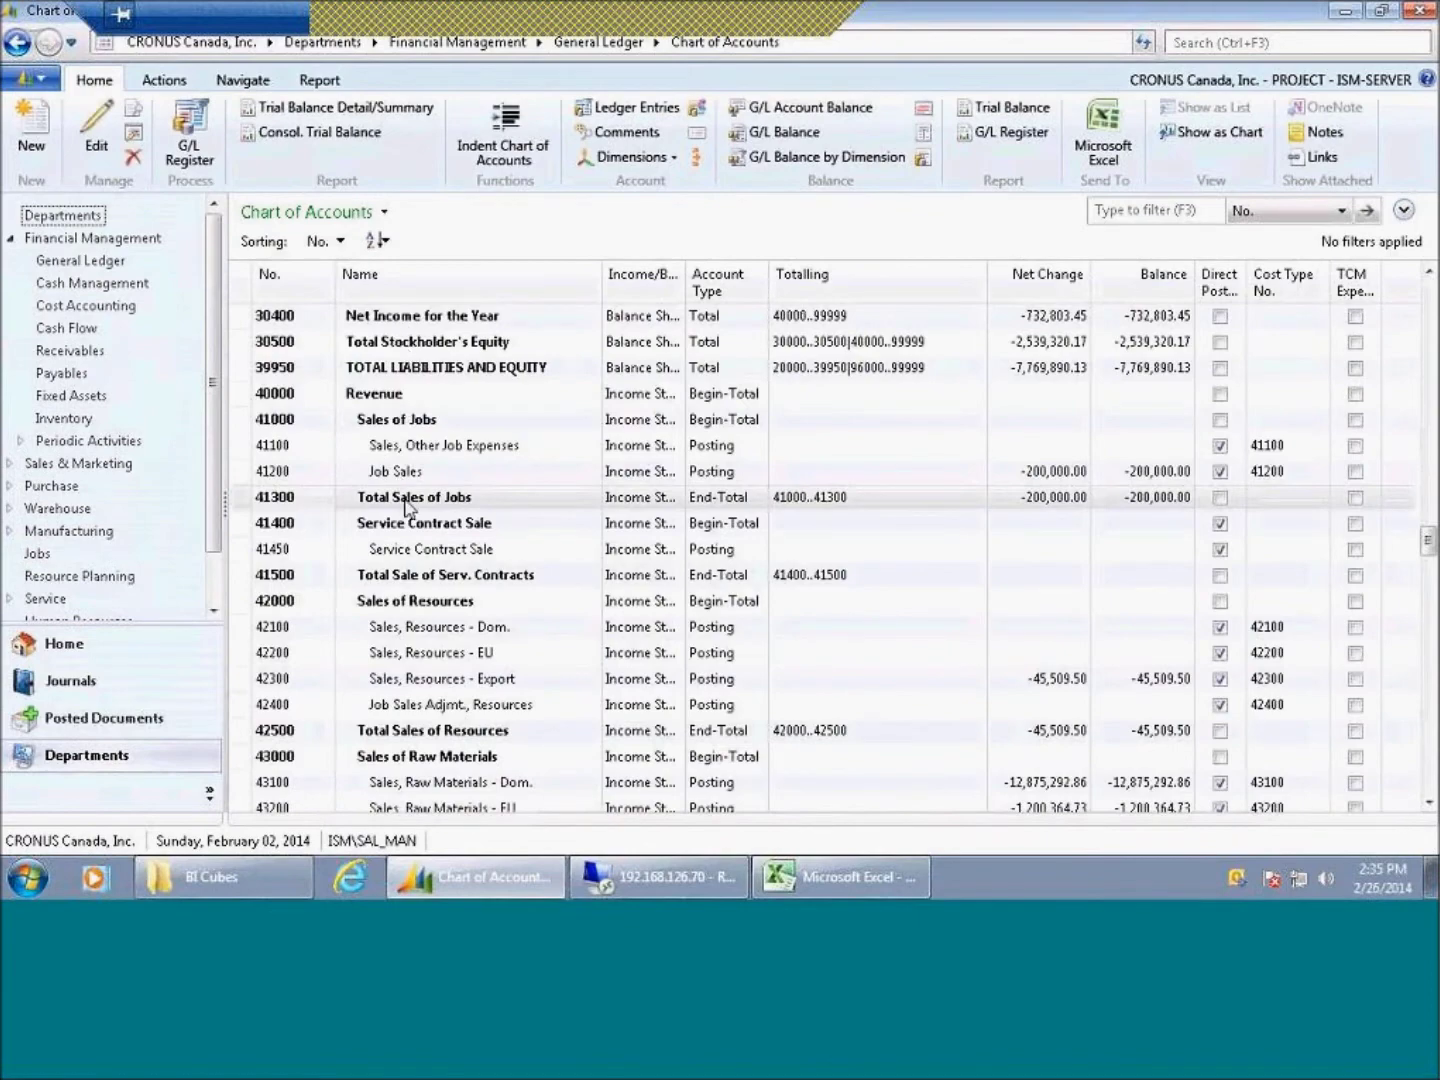
Scroll to and review the Sales, Retail - Dom., EU and Export accounts
scroll(408, 510, "down", 3)
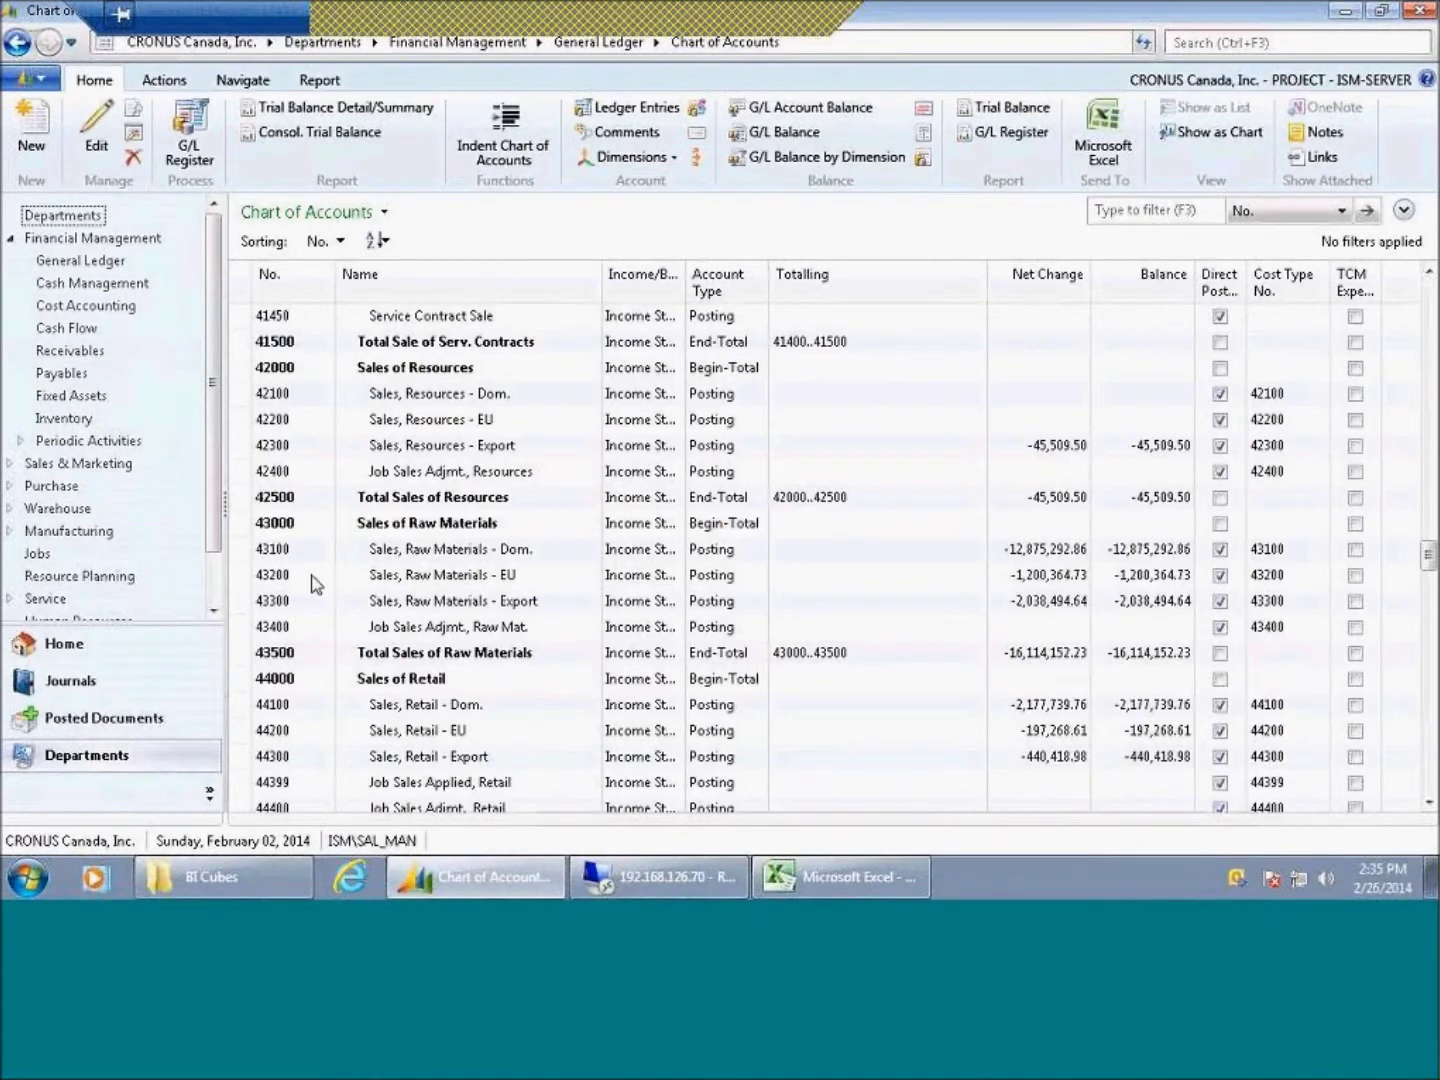
scroll(275, 580, "down", 2)
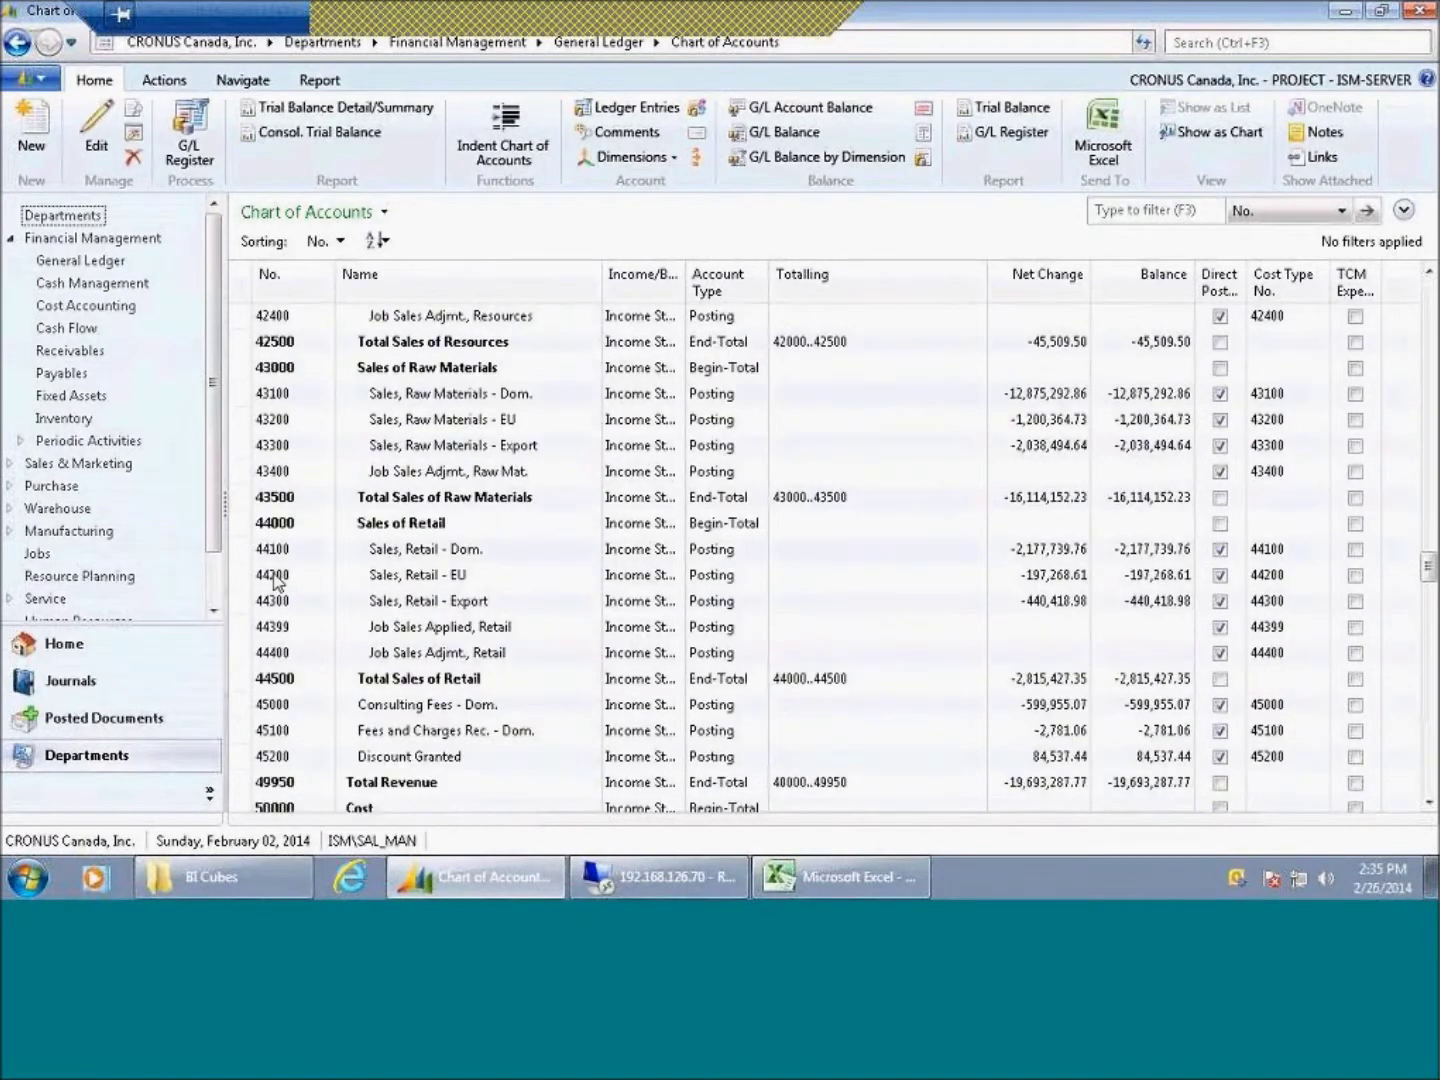
left_click(272, 553)
left_click(295, 575)
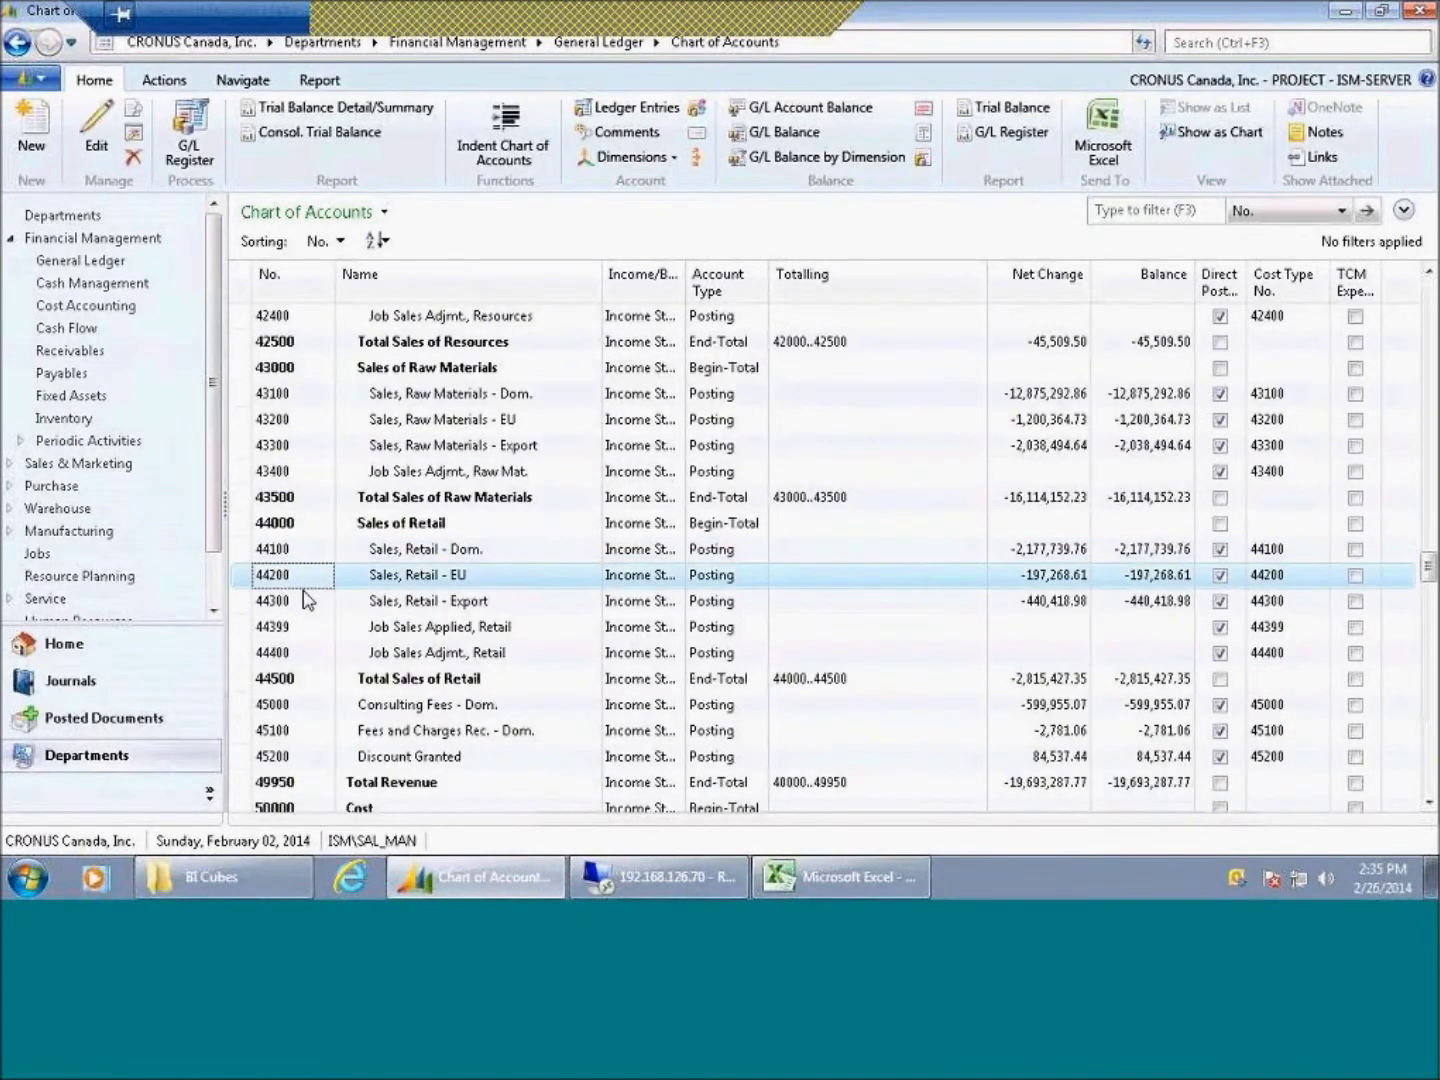
left_click(304, 594)
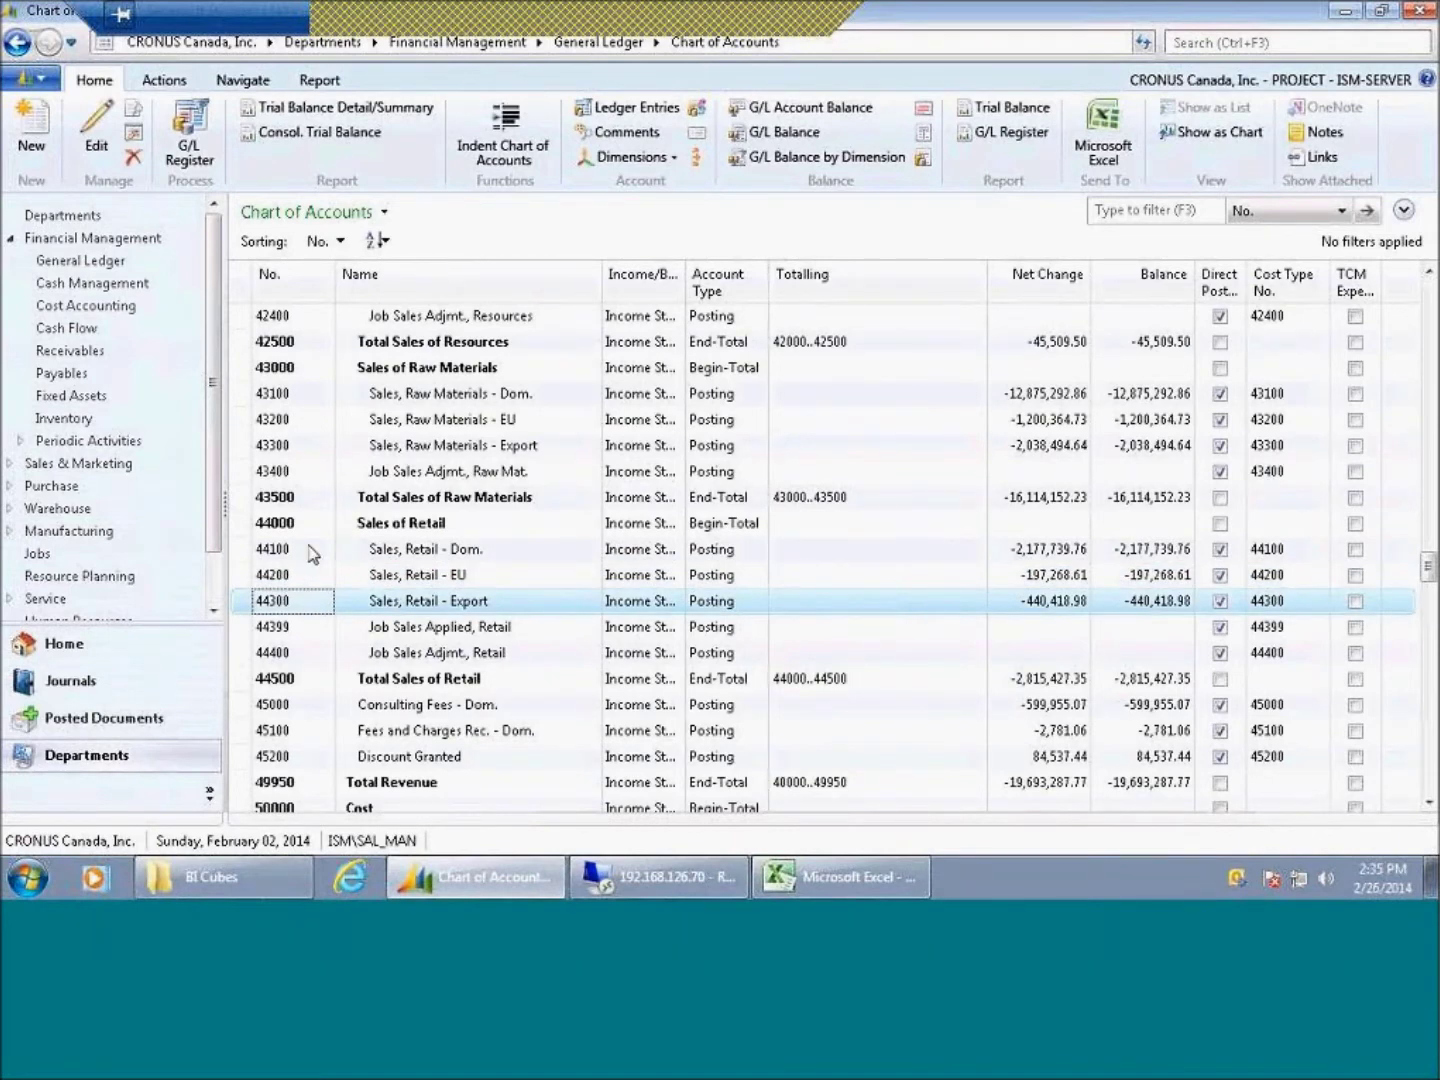
left_click(312, 553)
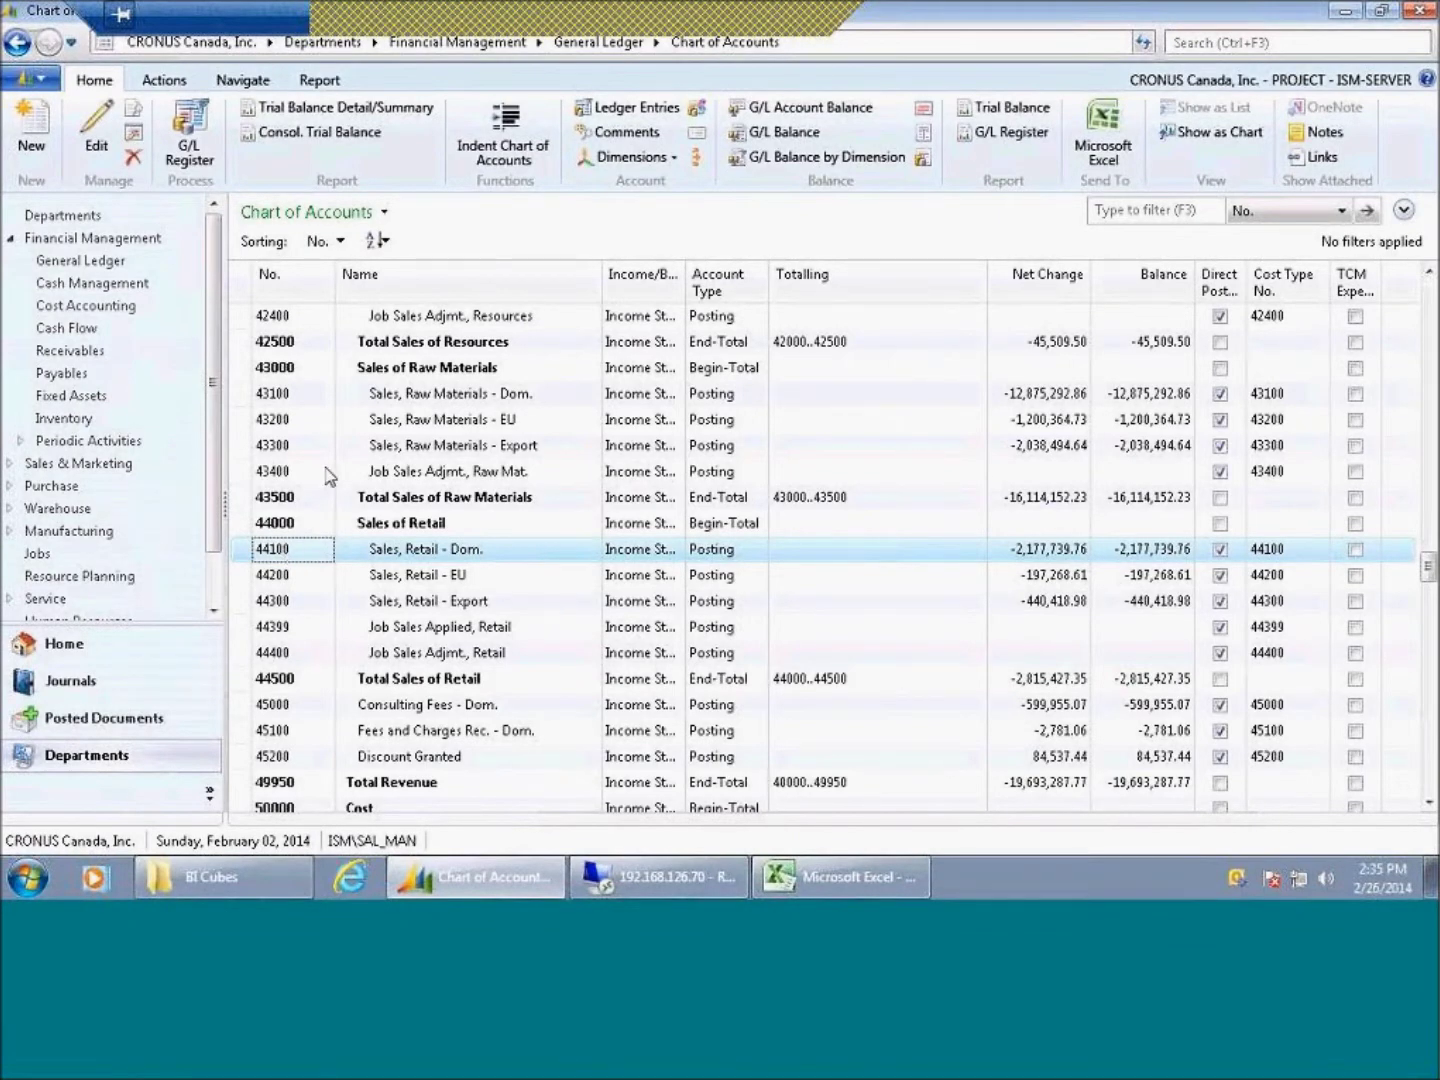
left_click(1330, 42)
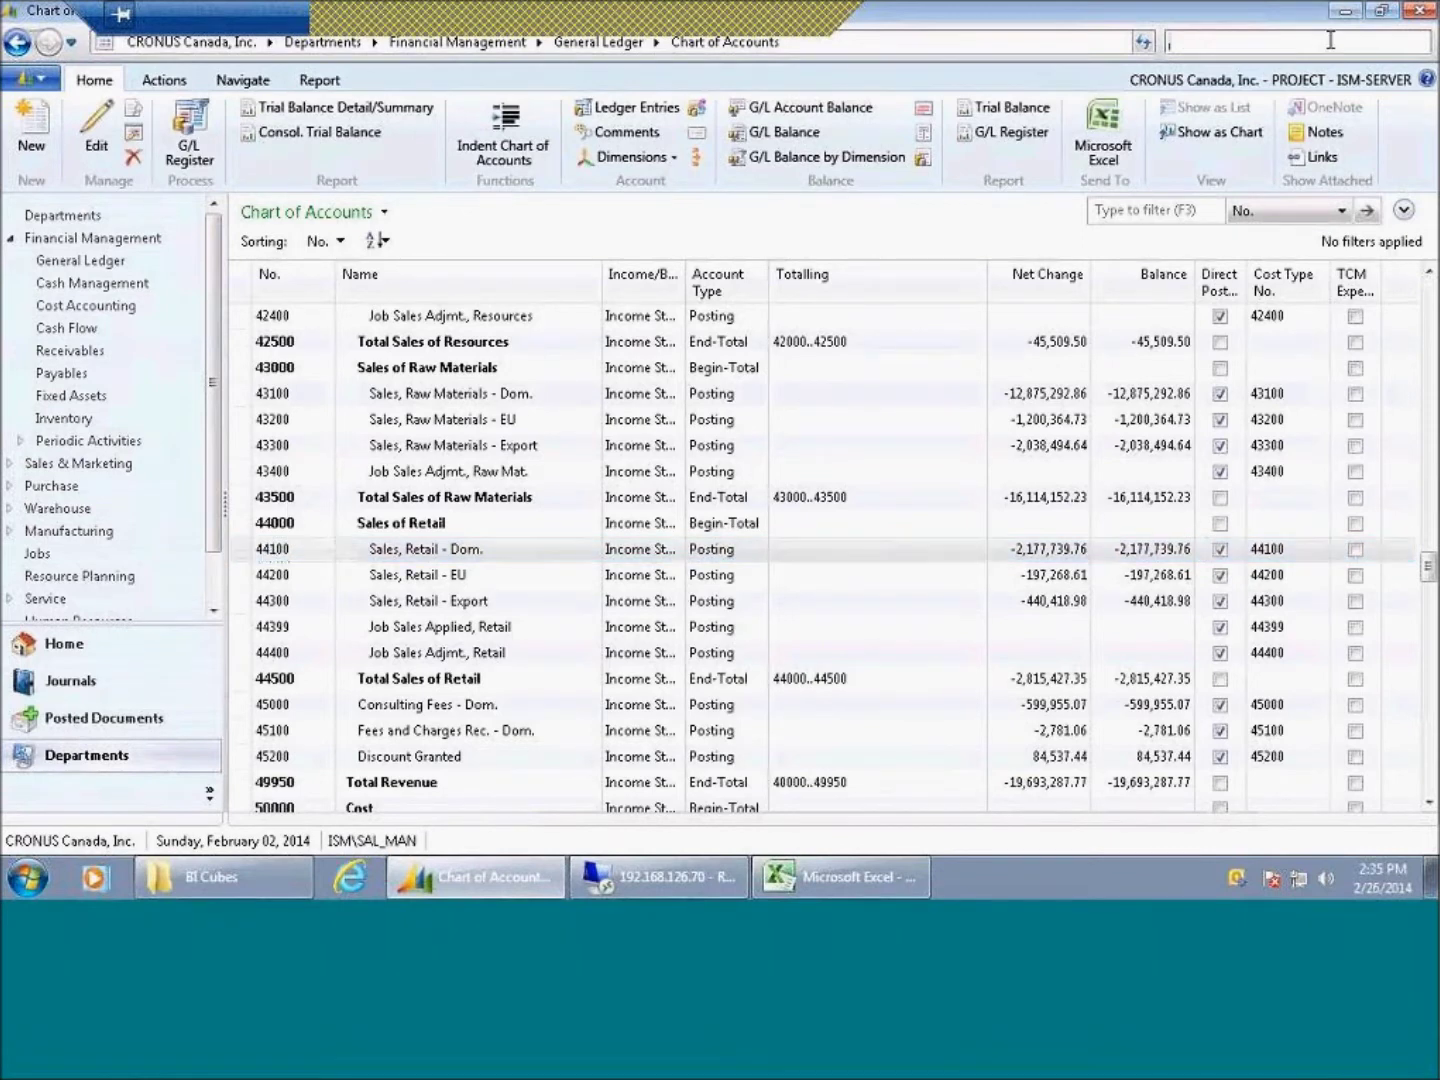
type("dimensions")
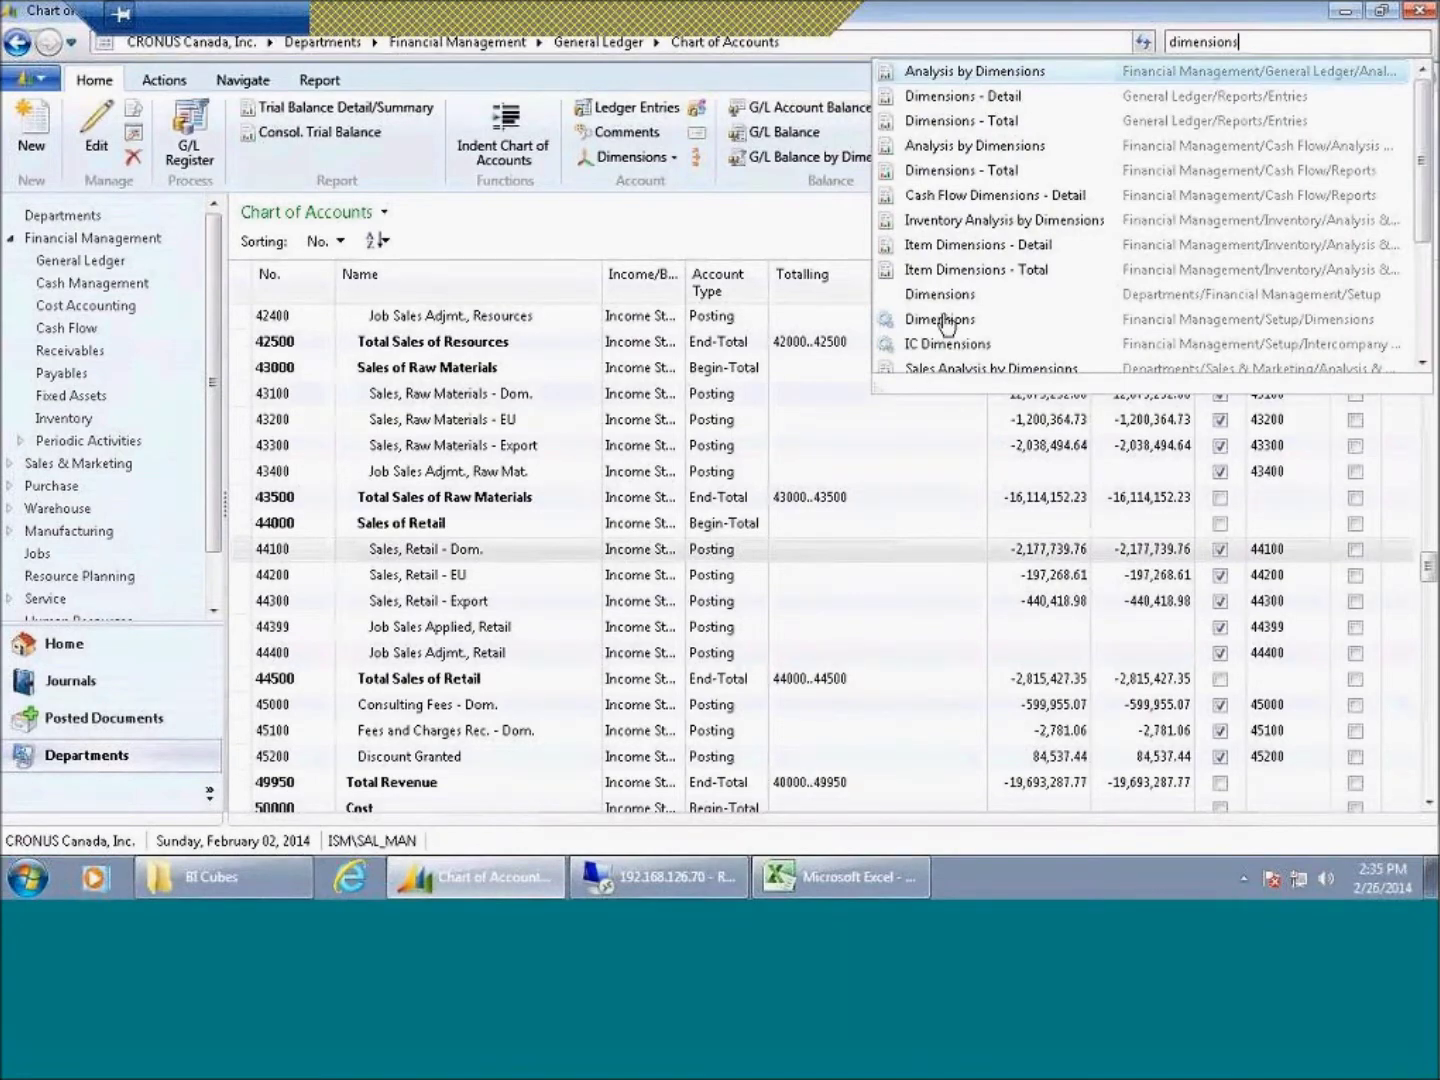
left_click(940, 319)
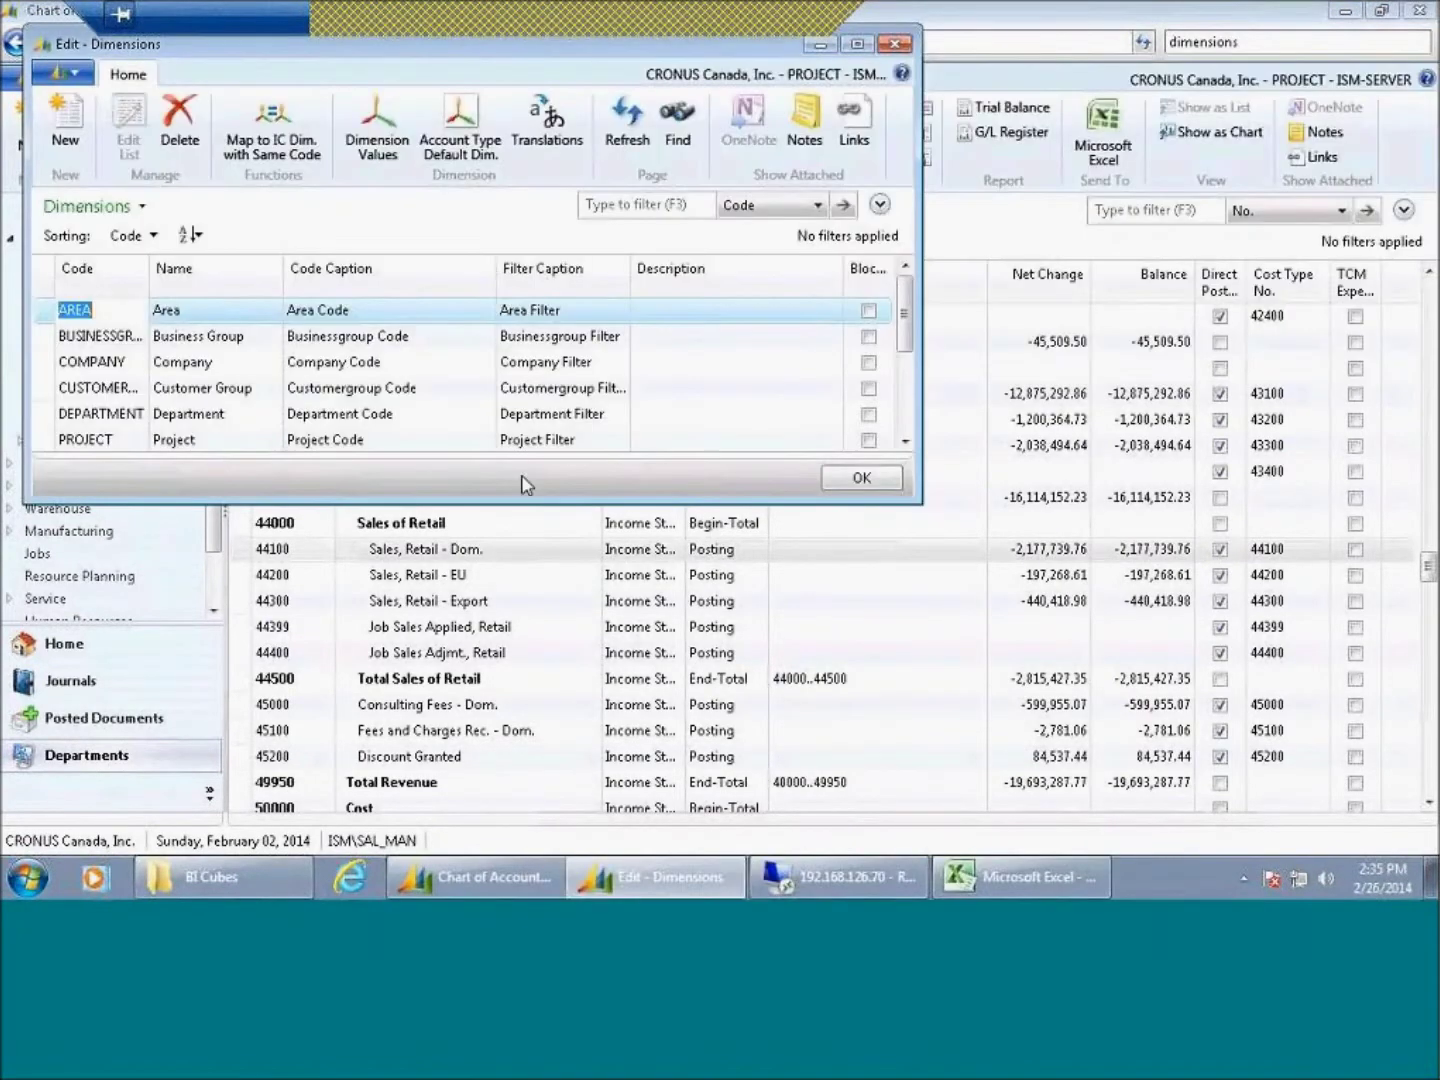
left_click_drag(525, 502, 536, 656)
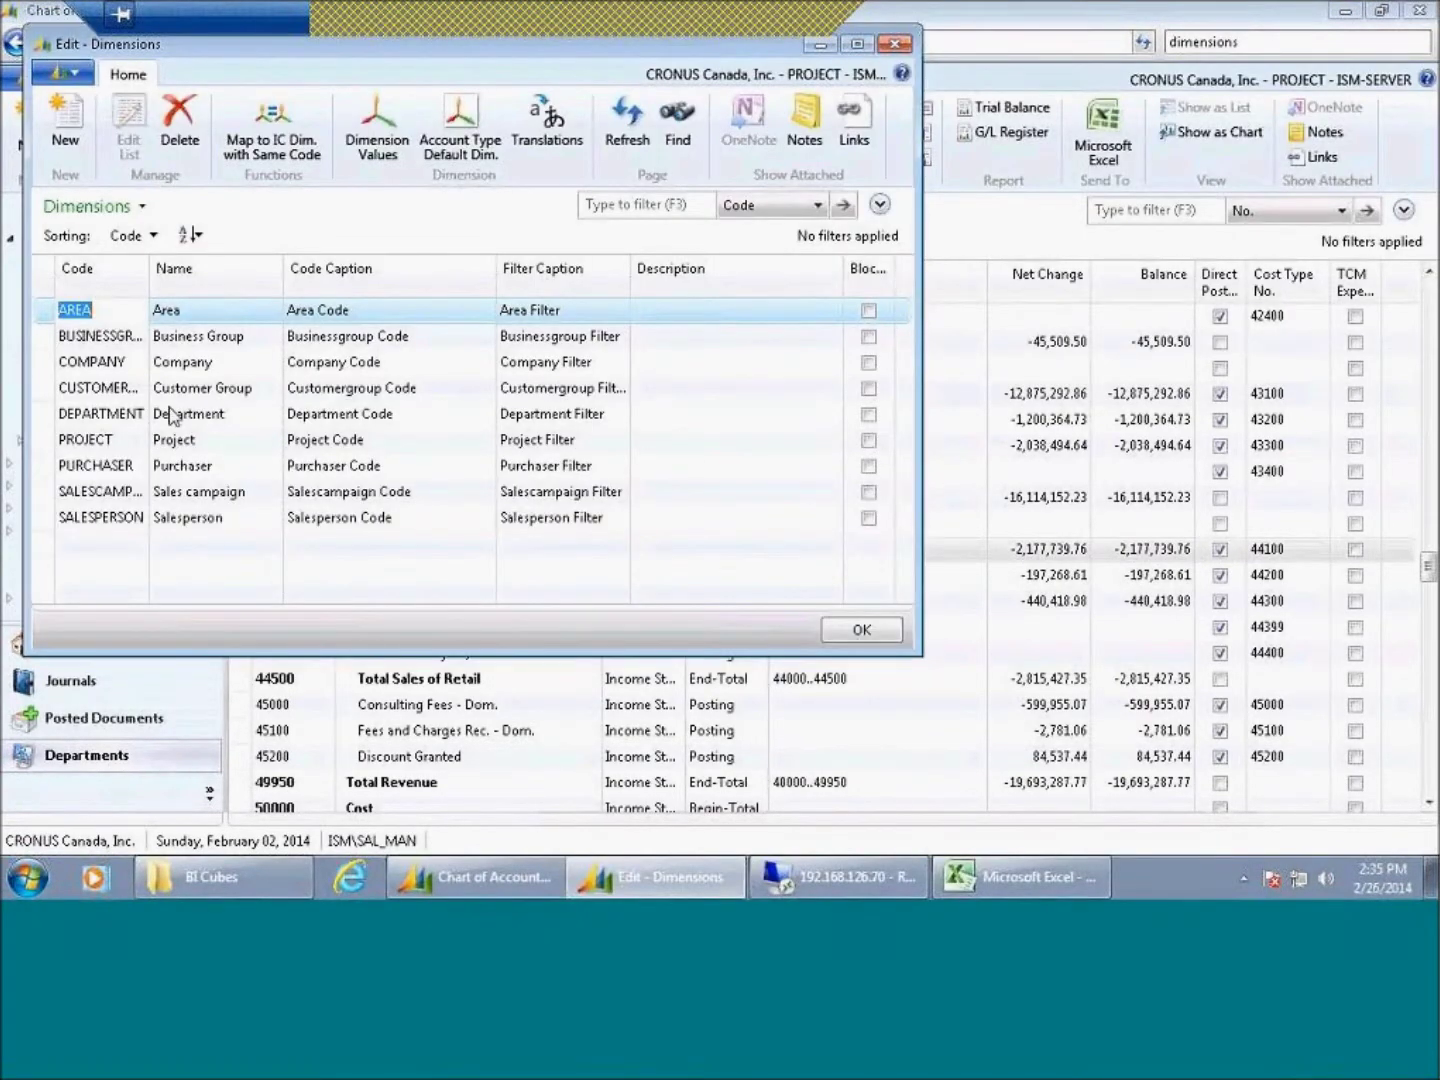
left_click_drag(155, 270, 193, 283)
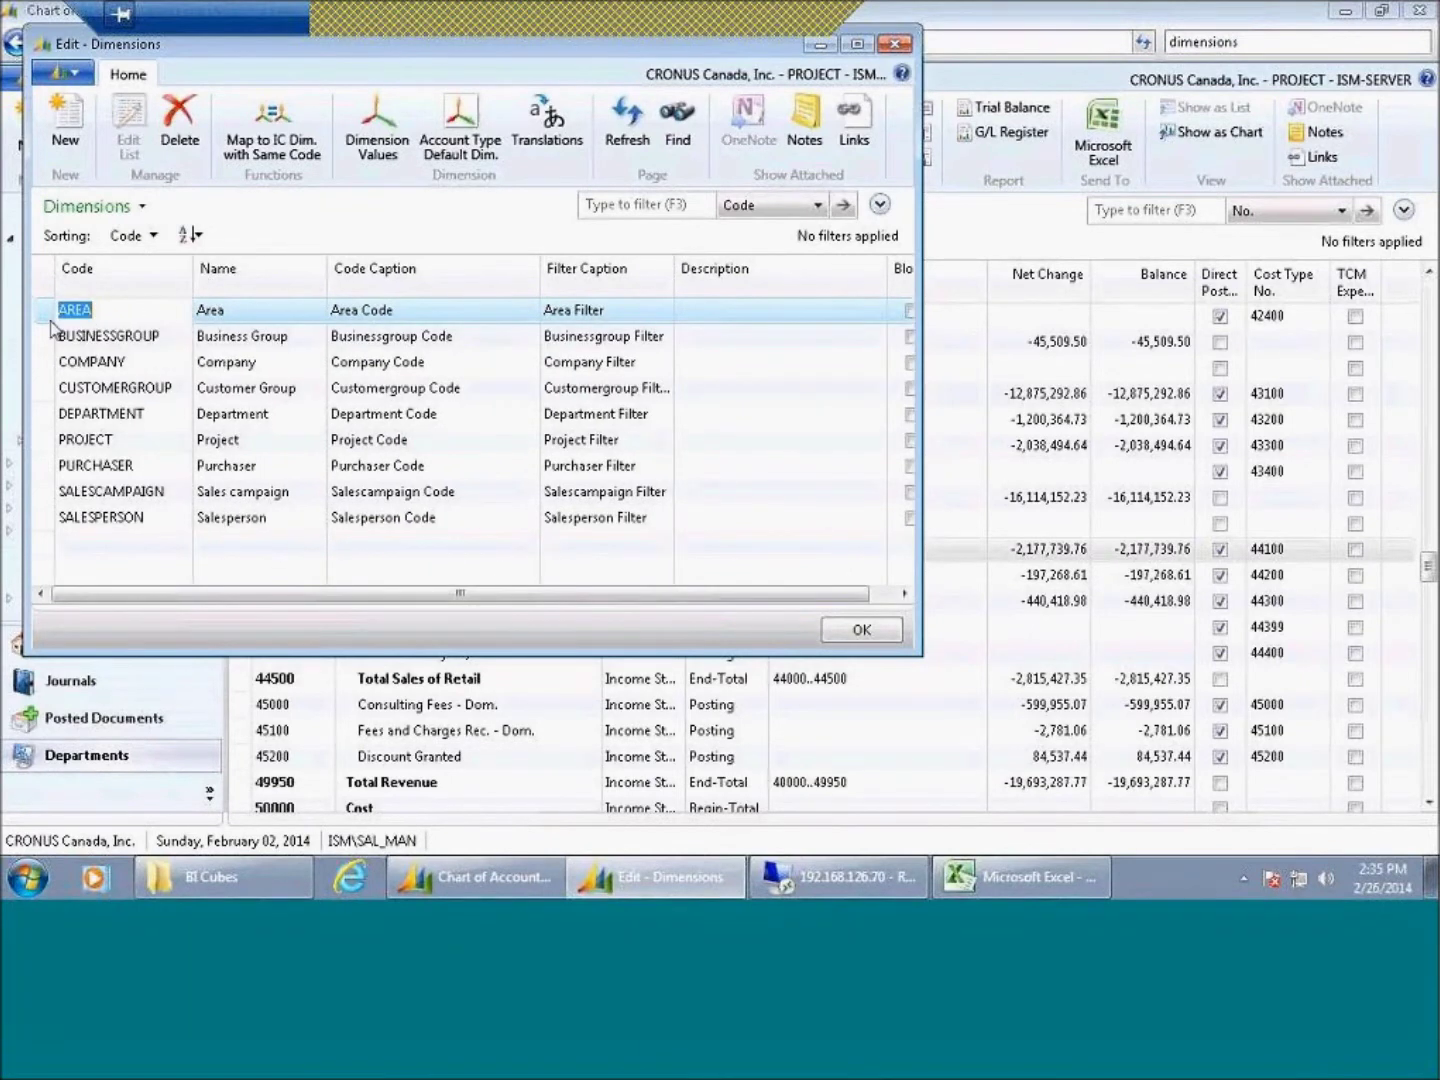
left_click(47, 420)
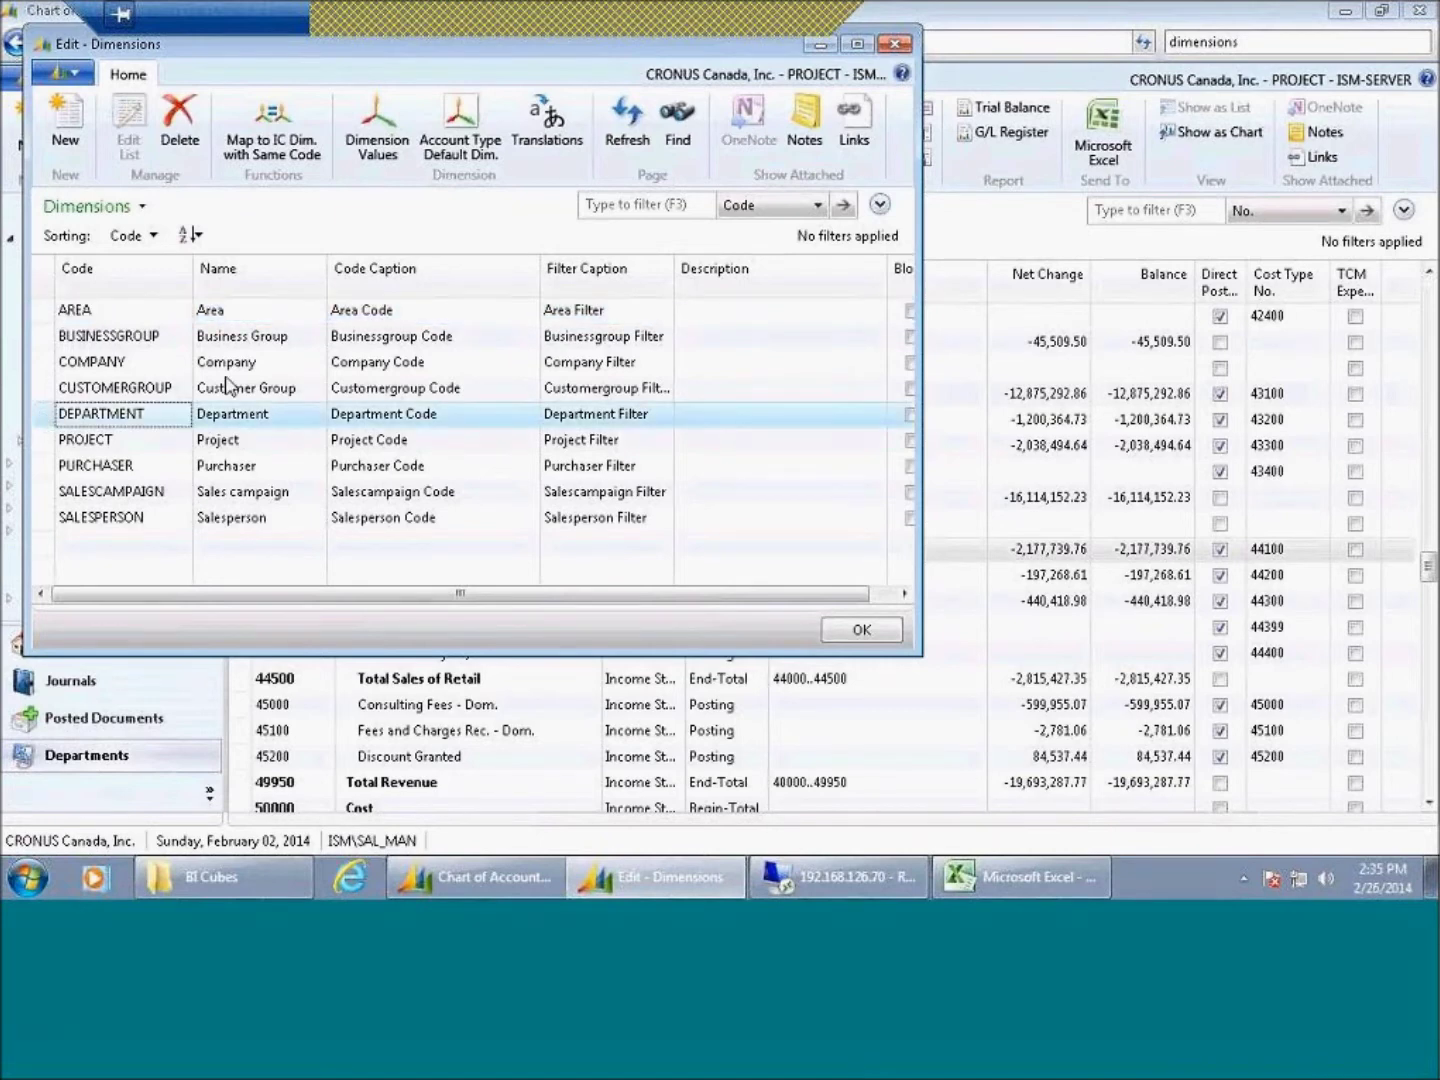
left_click(378, 140)
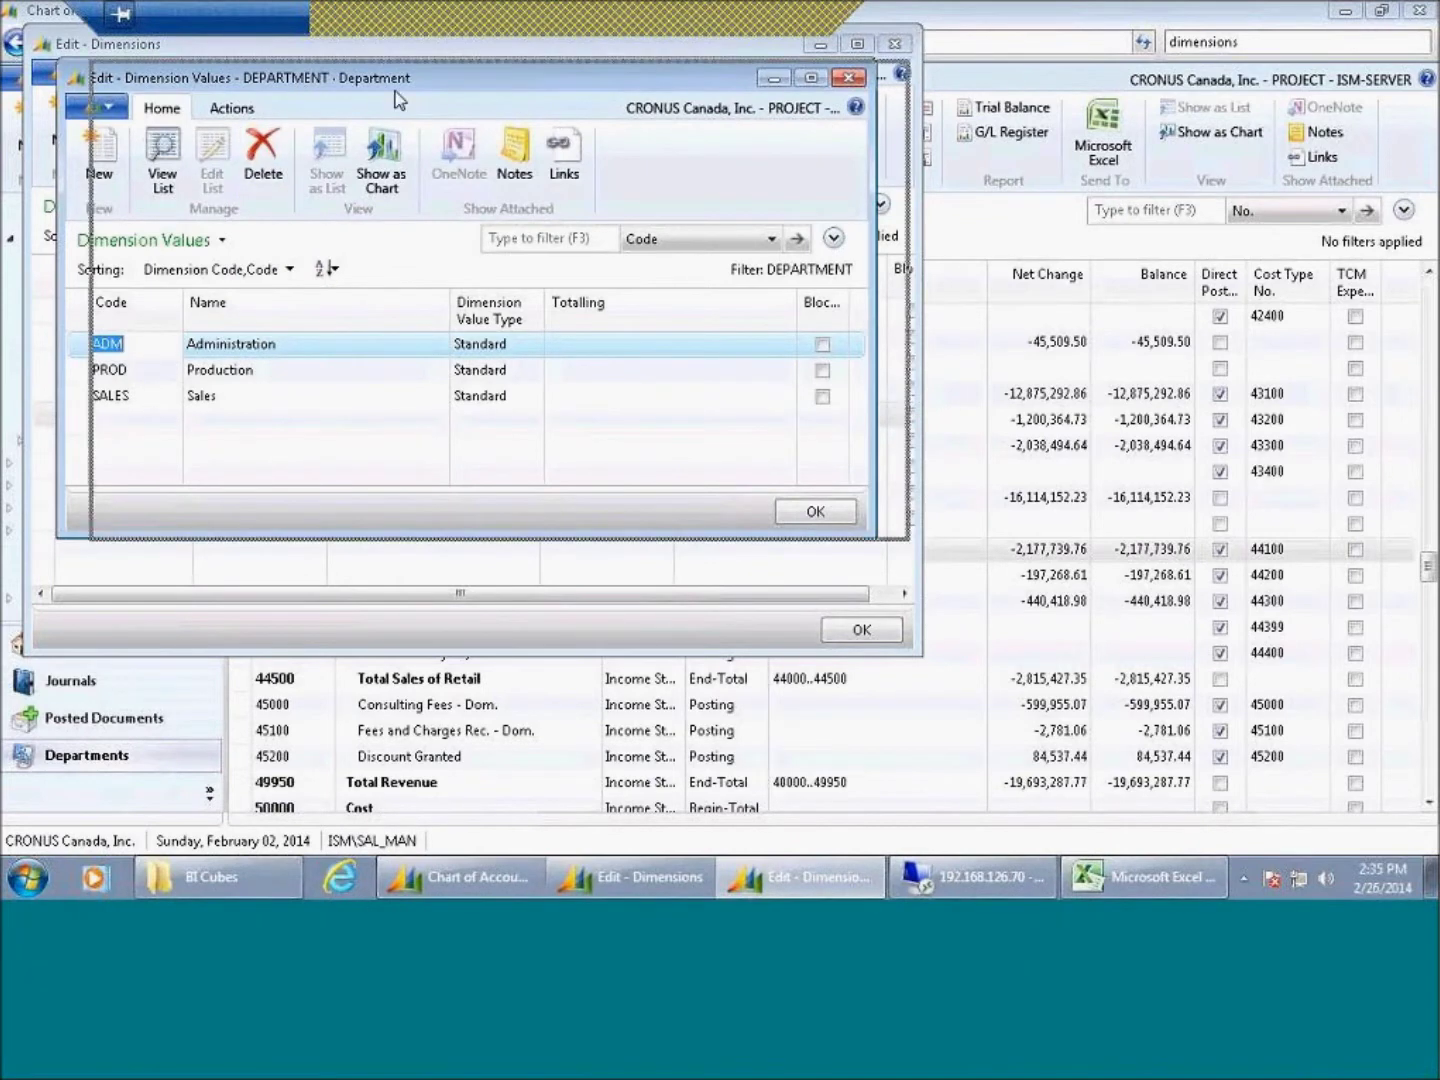
left_click_drag(300, 90, 412, 101)
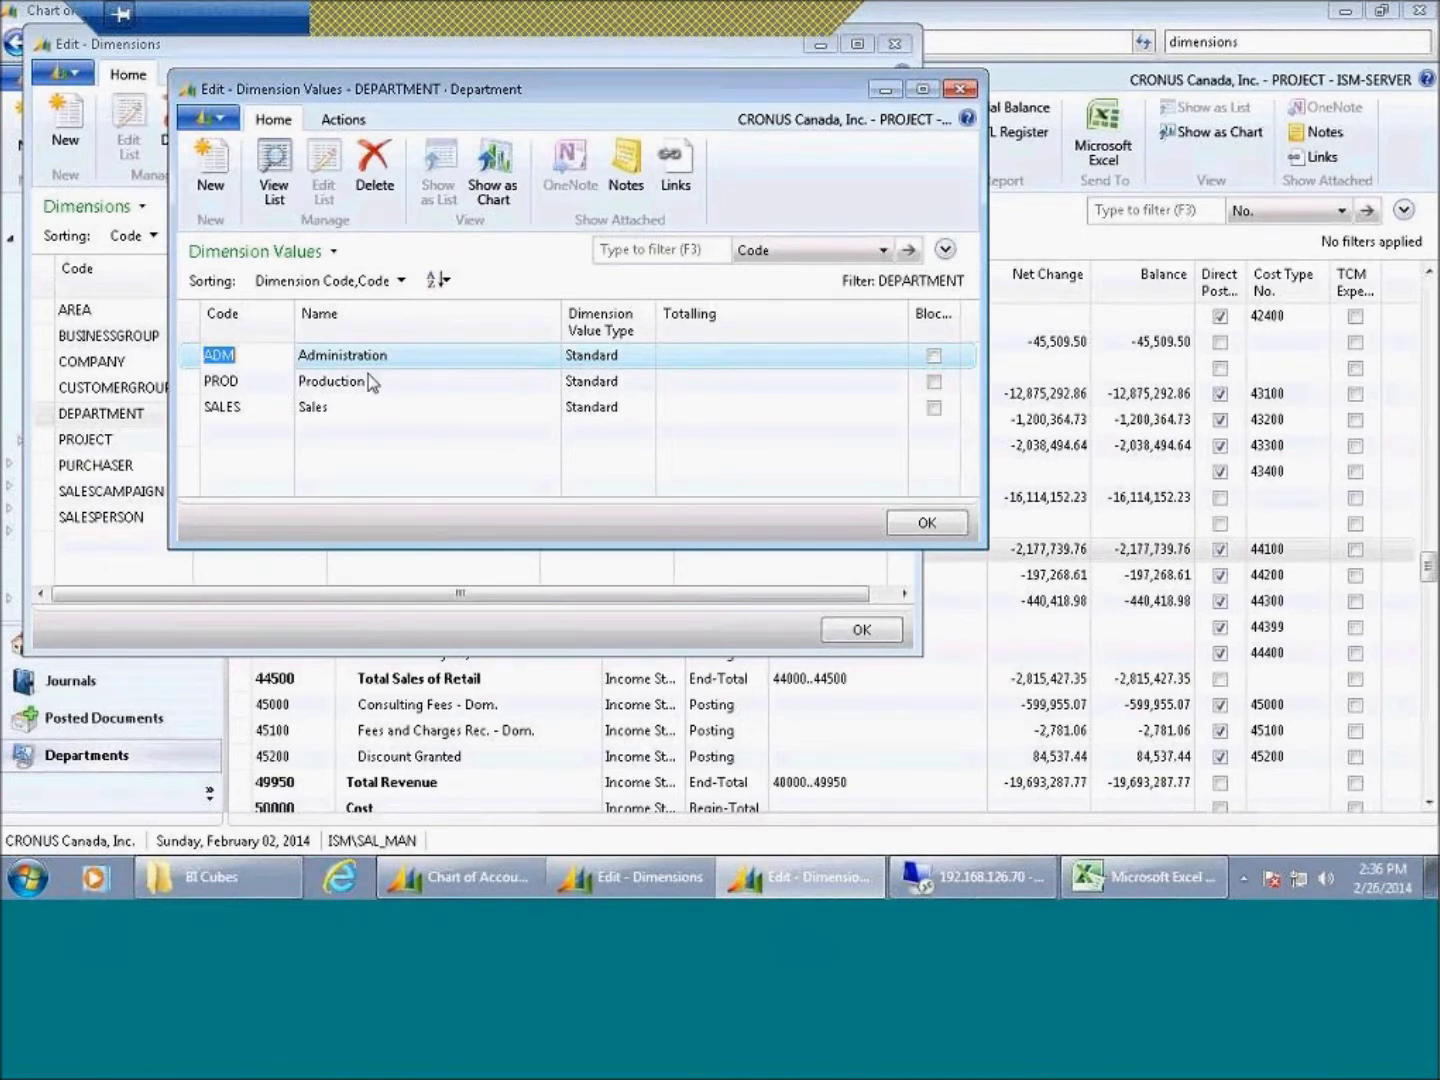
left_click(890, 522)
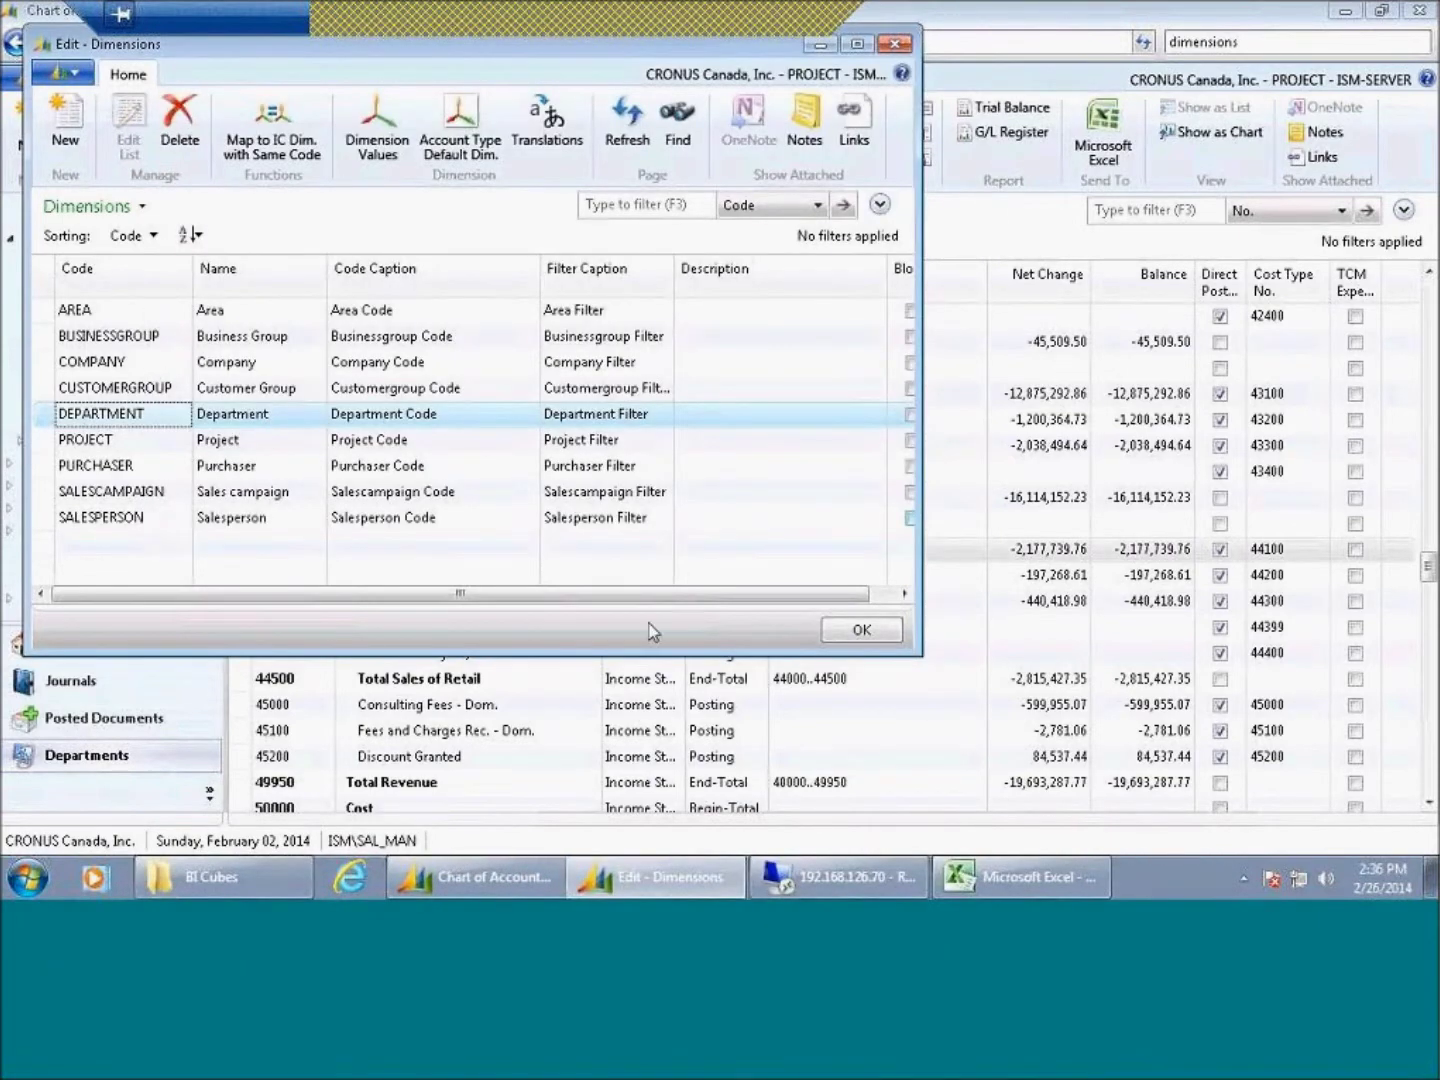
left_click(861, 630)
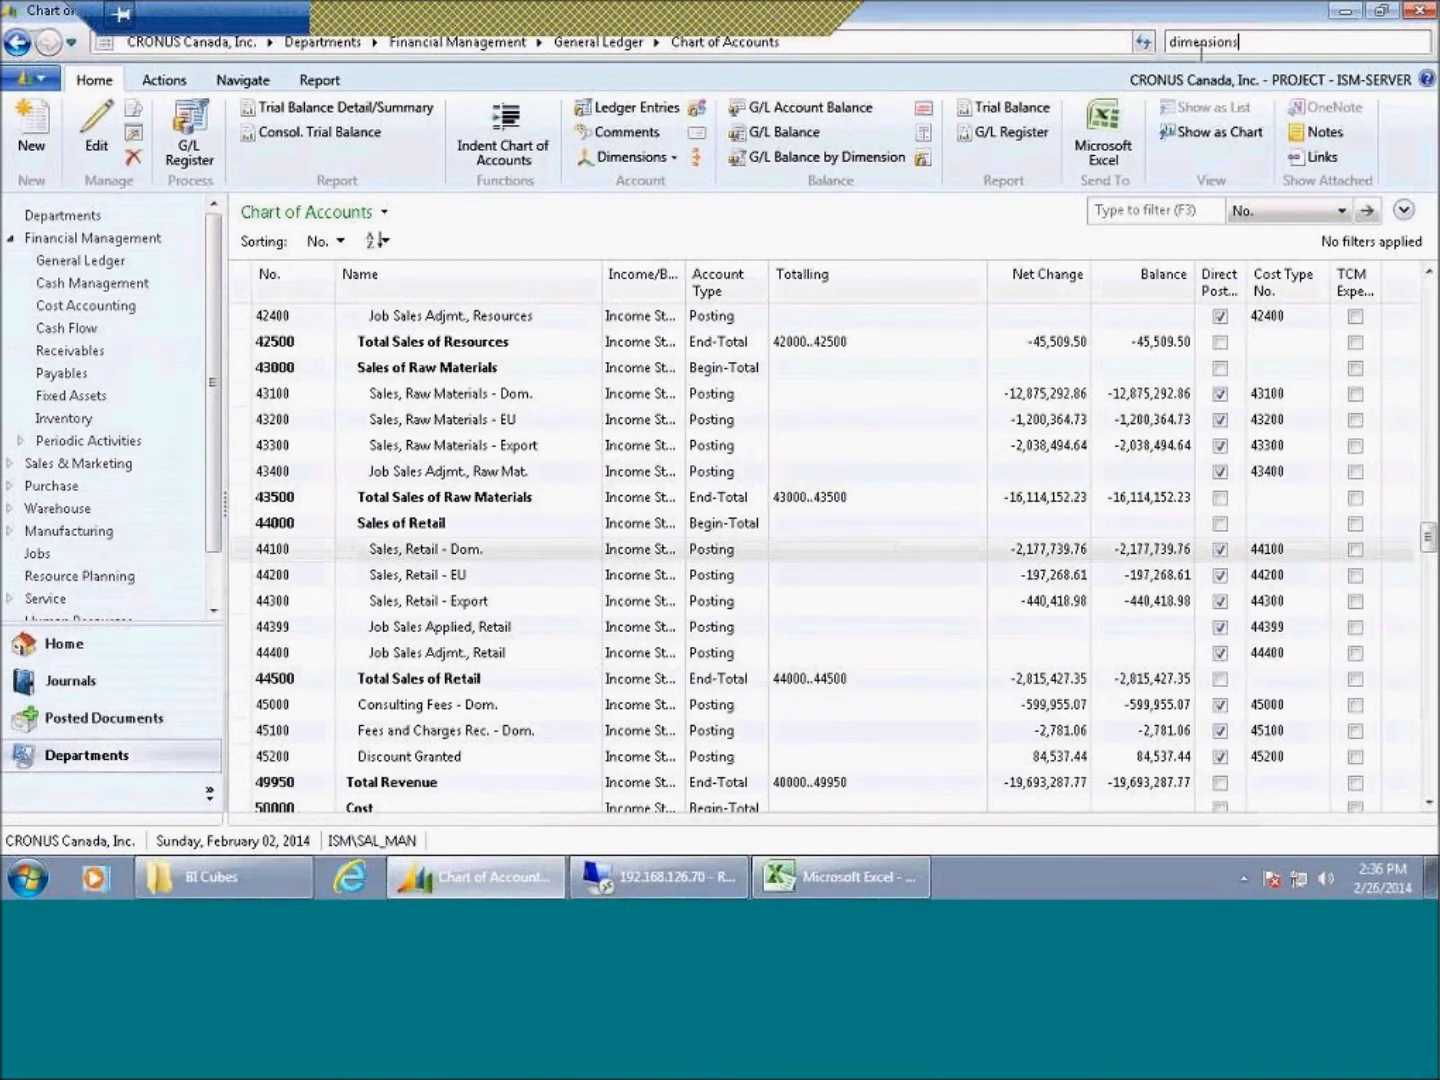
Search 'customer', open the Customers list, and open The Cannon Group PLC's Default Dimensions
left_click_drag(1248, 45, 1150, 44)
key("BackSpace")
type("cu")
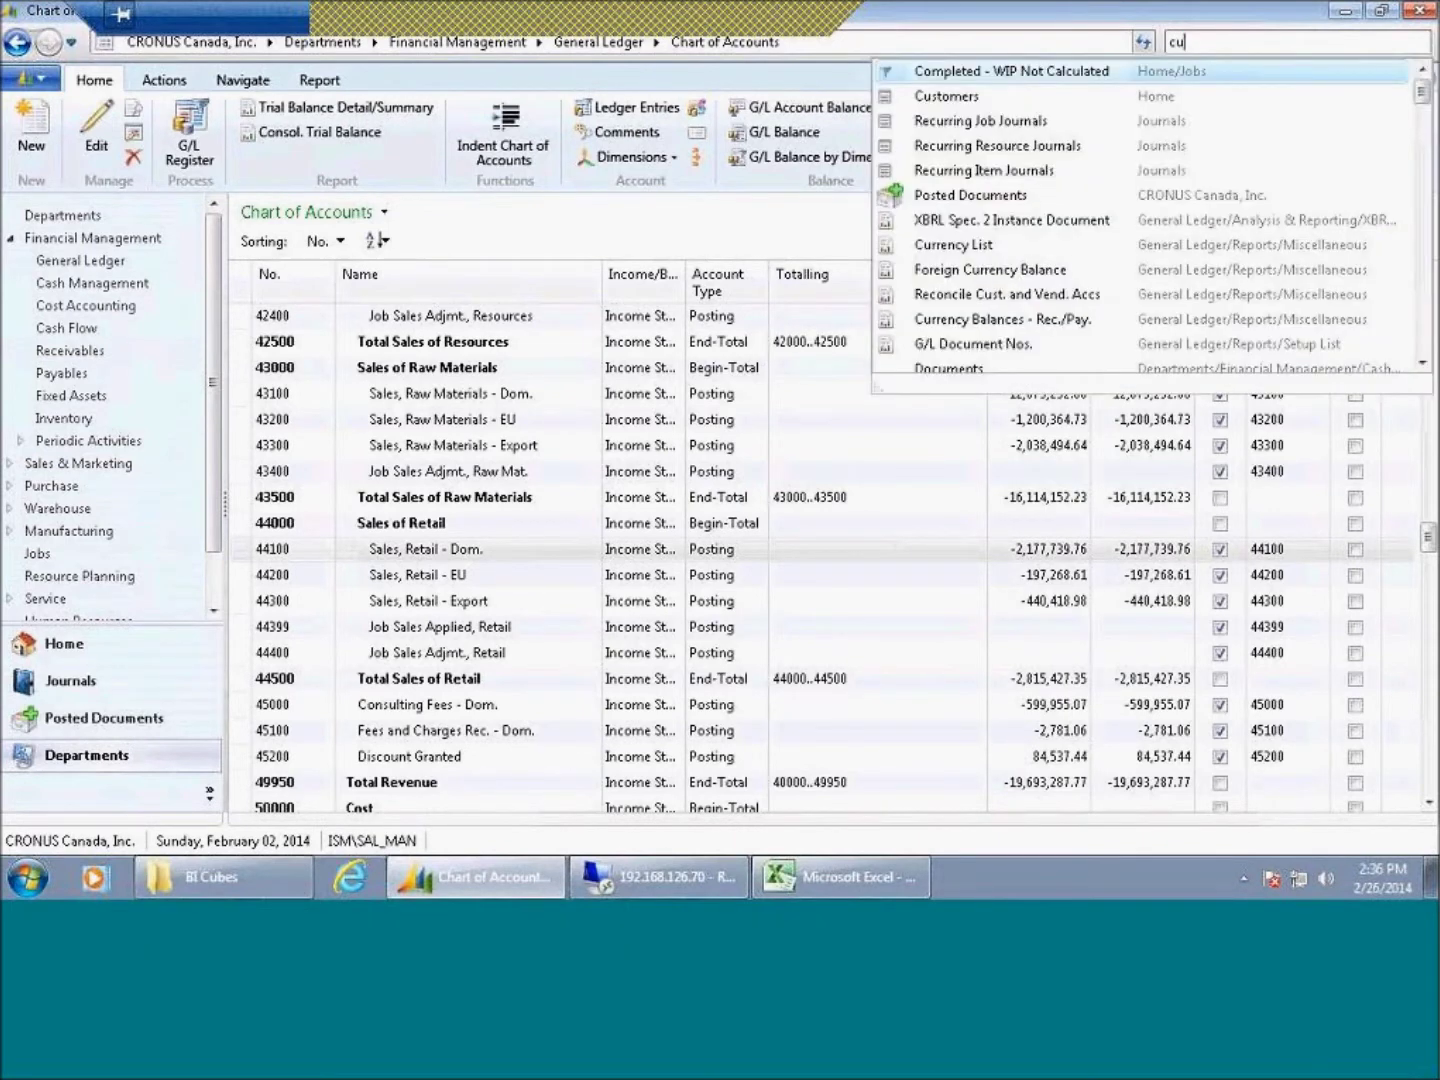
type("stomer")
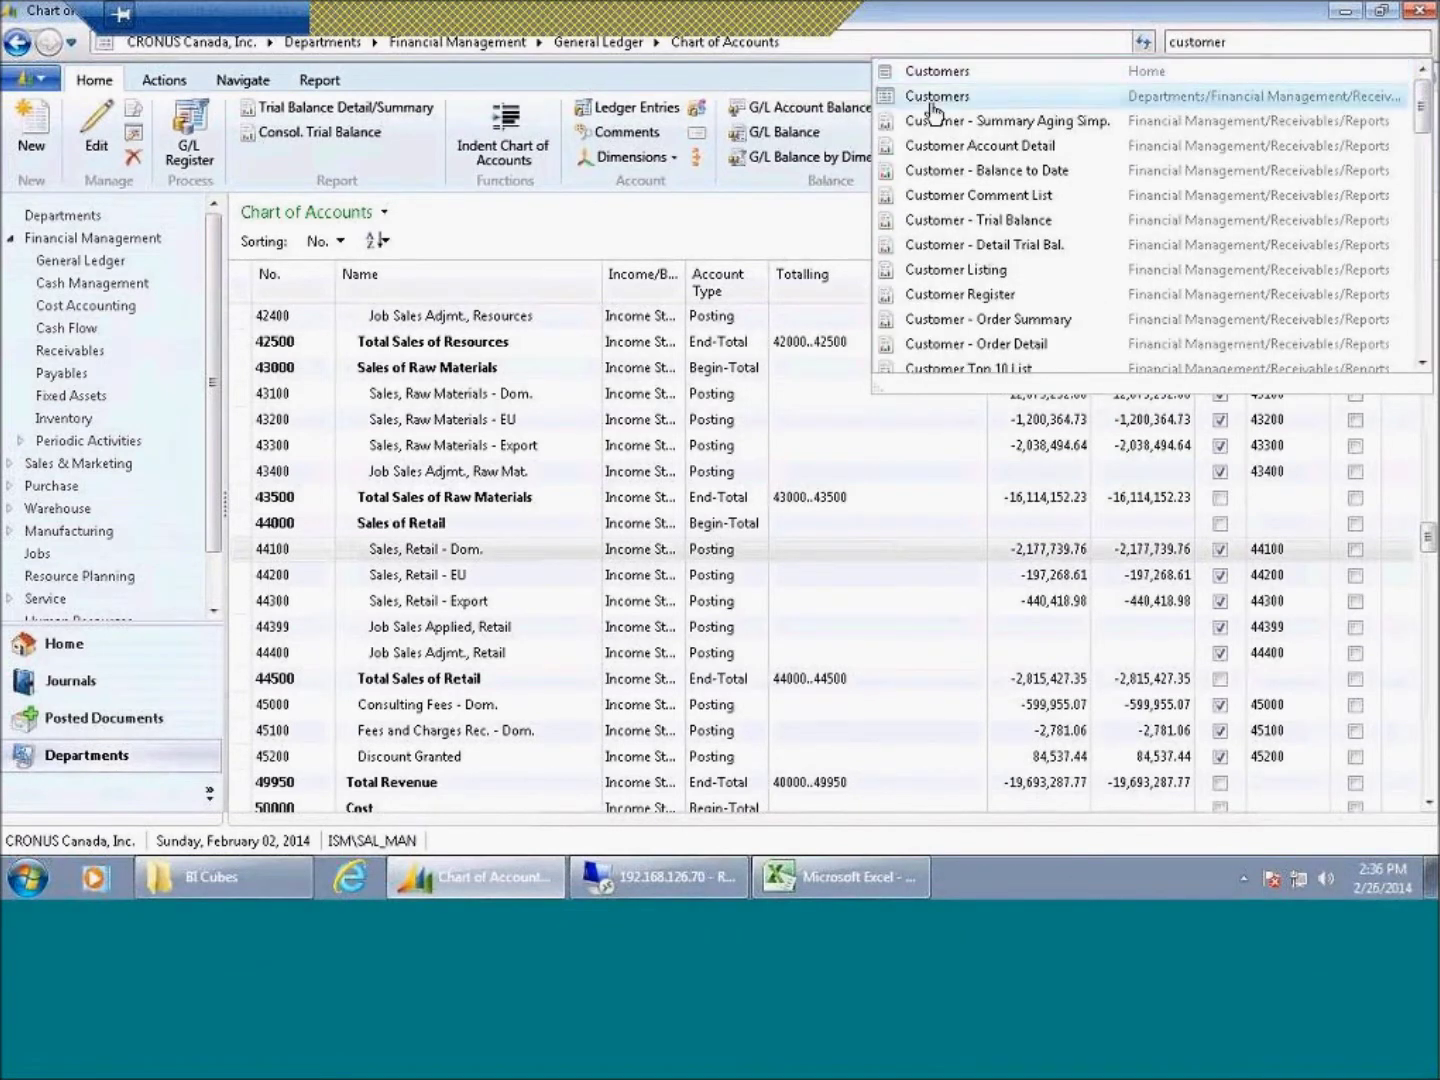
left_click(932, 100)
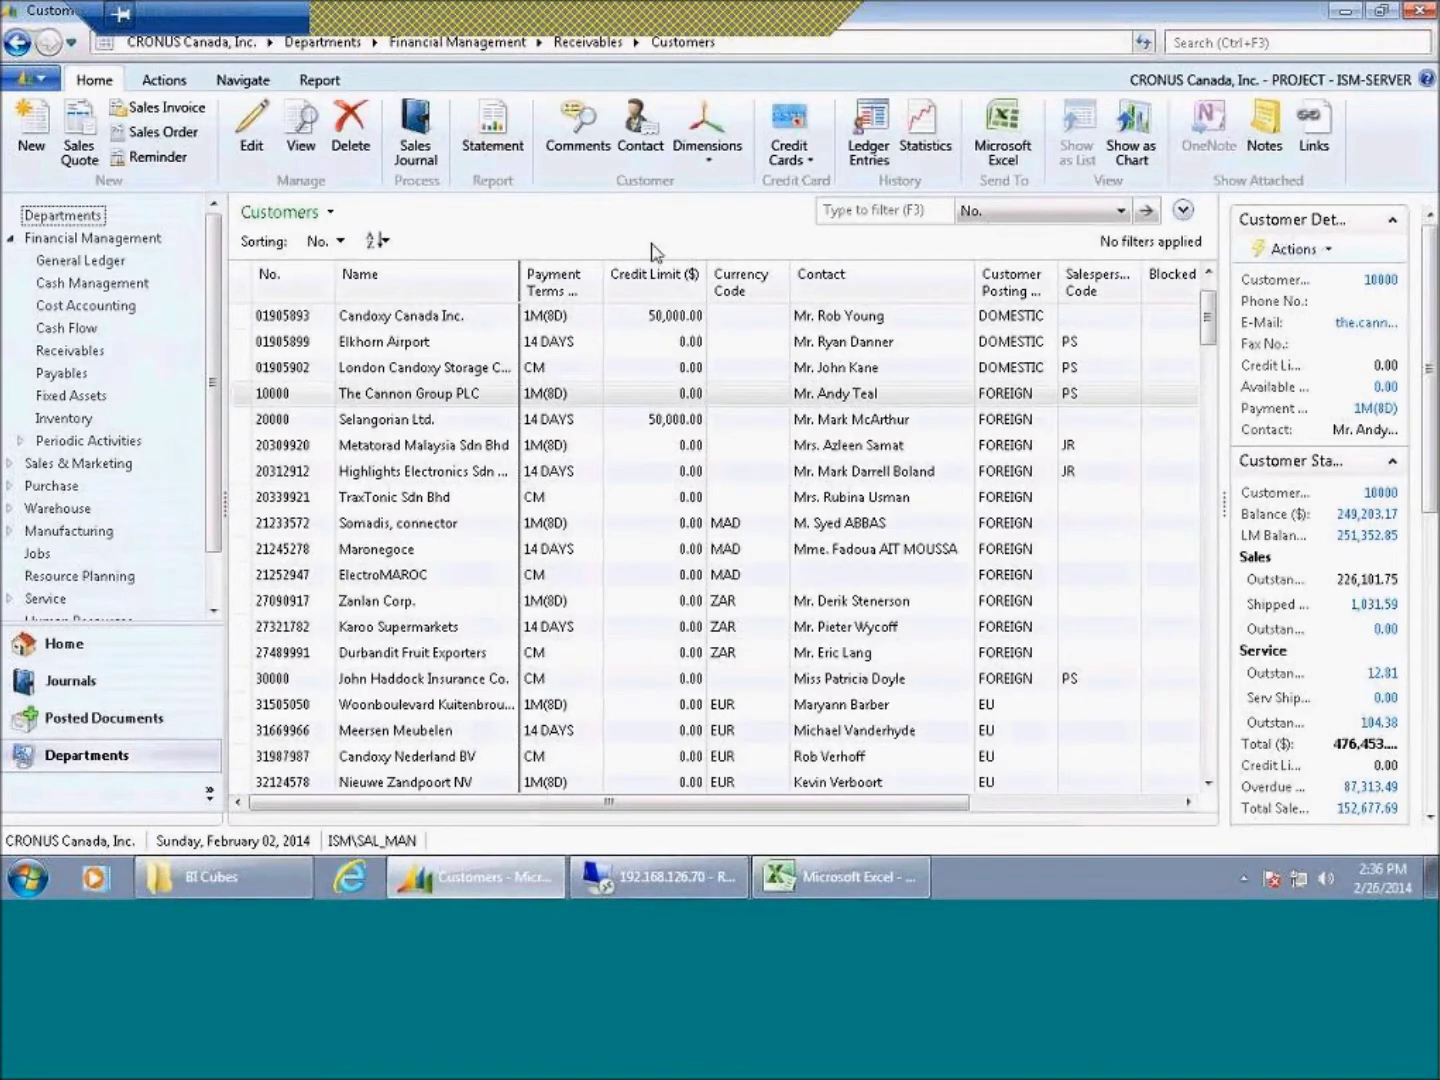
left_click(708, 150)
left_click(722, 187)
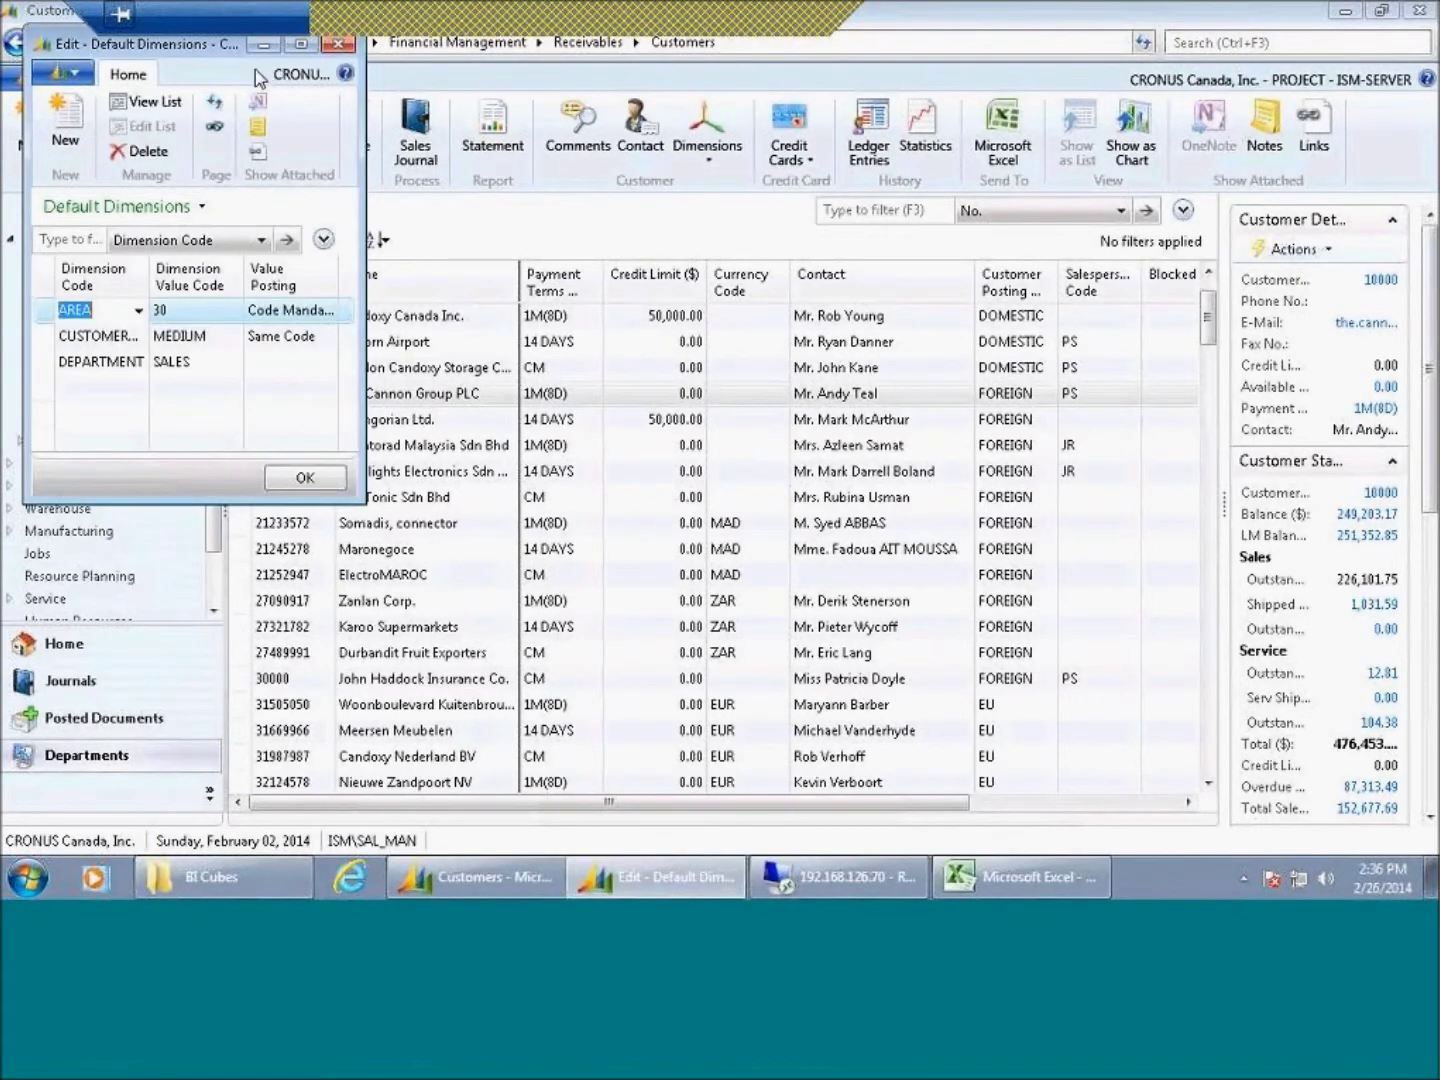
left_click_drag(183, 46, 674, 146)
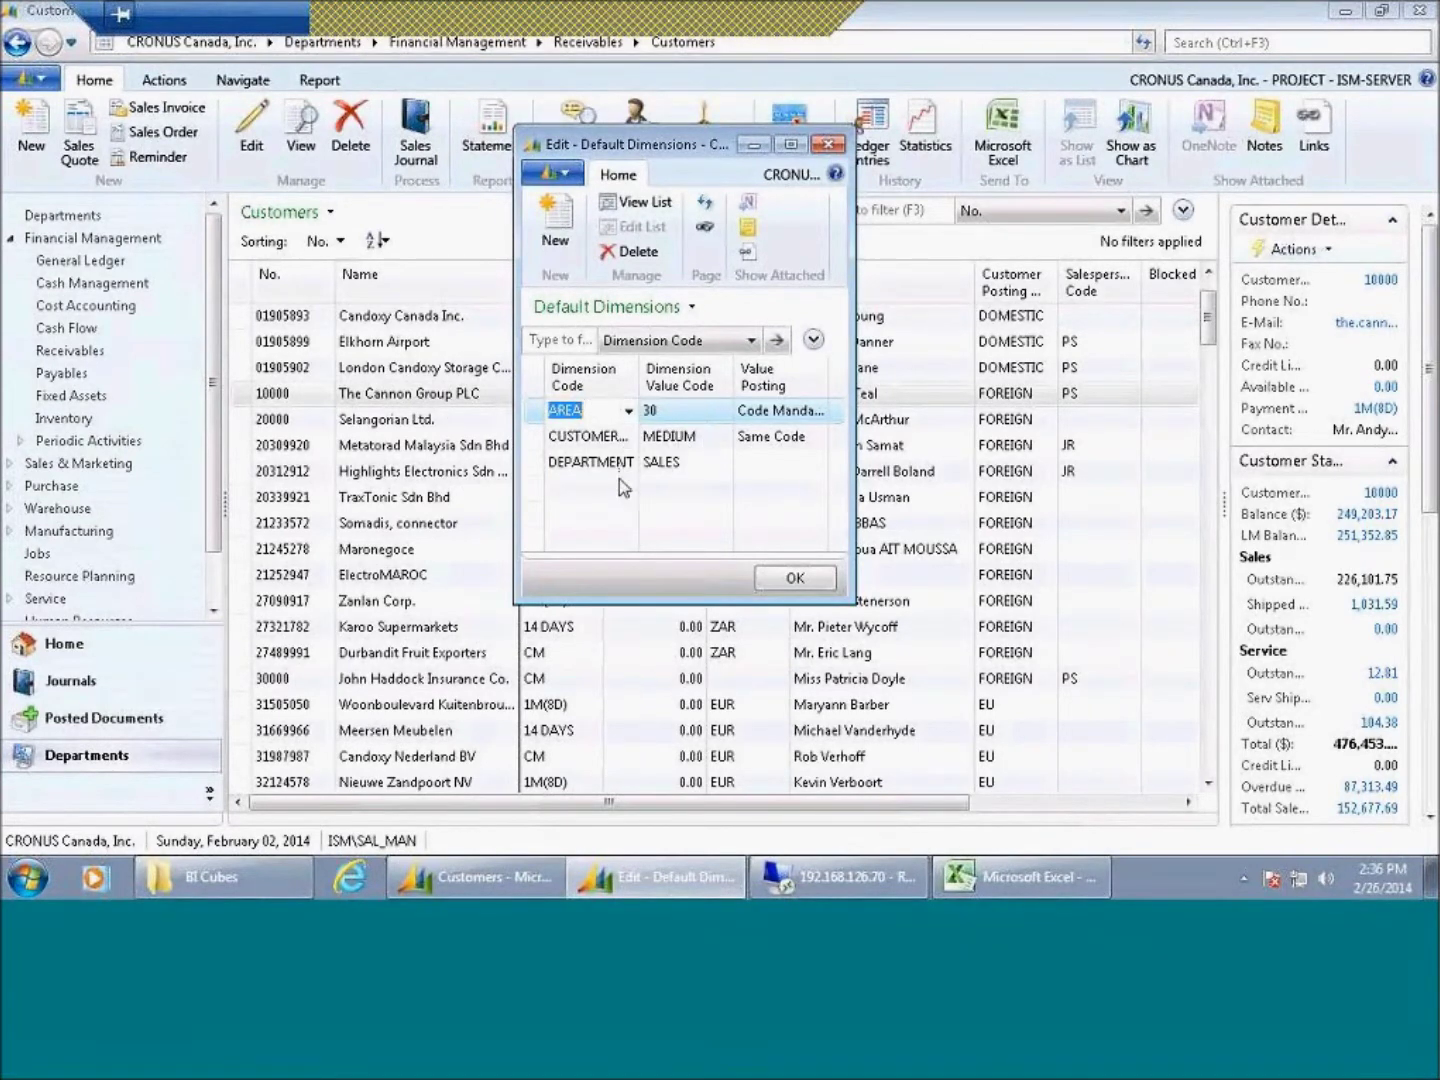
Check DEPARTMENT SALES and CUSTOMERGROUP MEDIUM, set AREA to 30, widen columns, and confirm
left_click(666, 464)
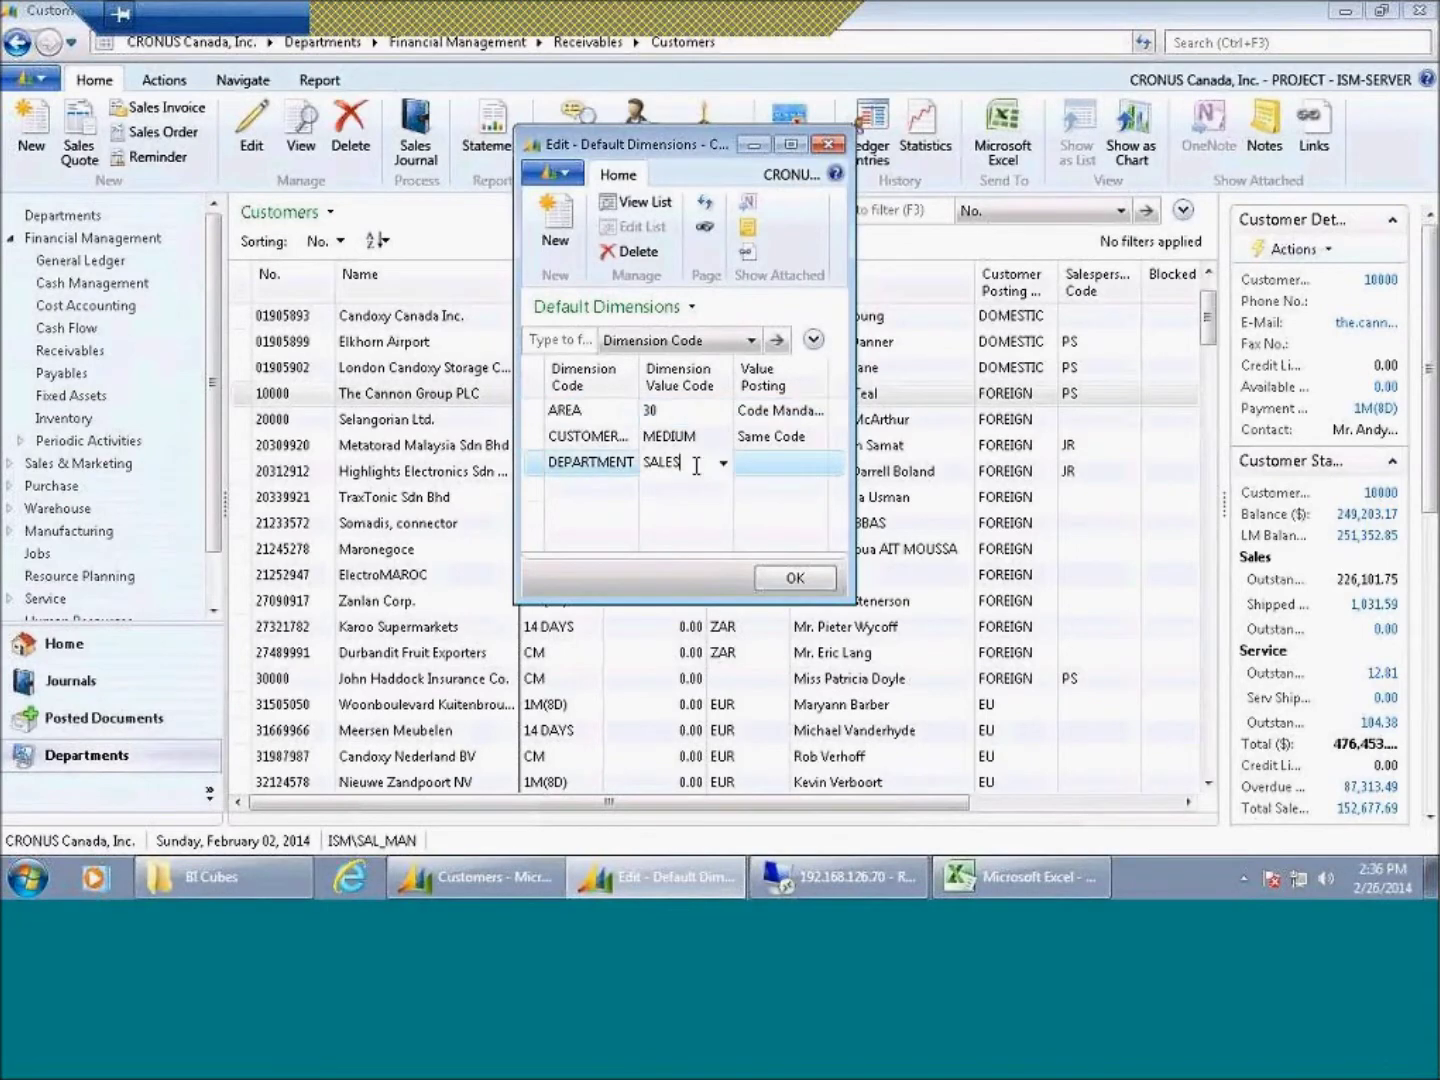
left_click(700, 436)
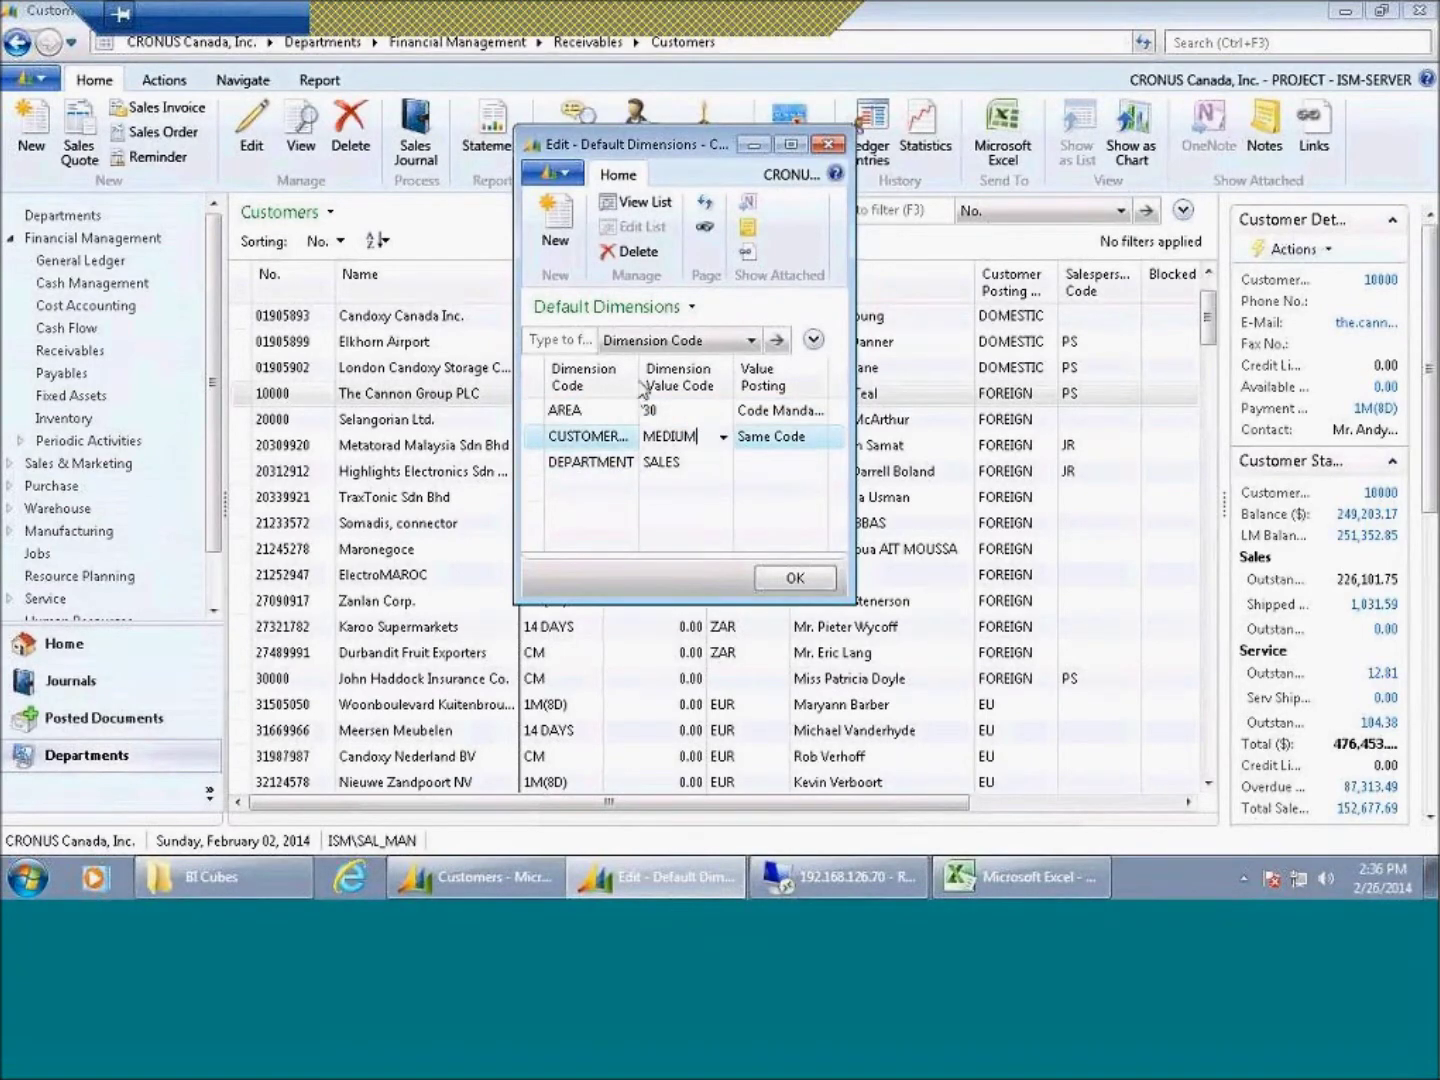
mouse_move(639, 378)
left_mouse_down()
mouse_move(712, 370)
mouse_move(628, 372)
left_mouse_up()
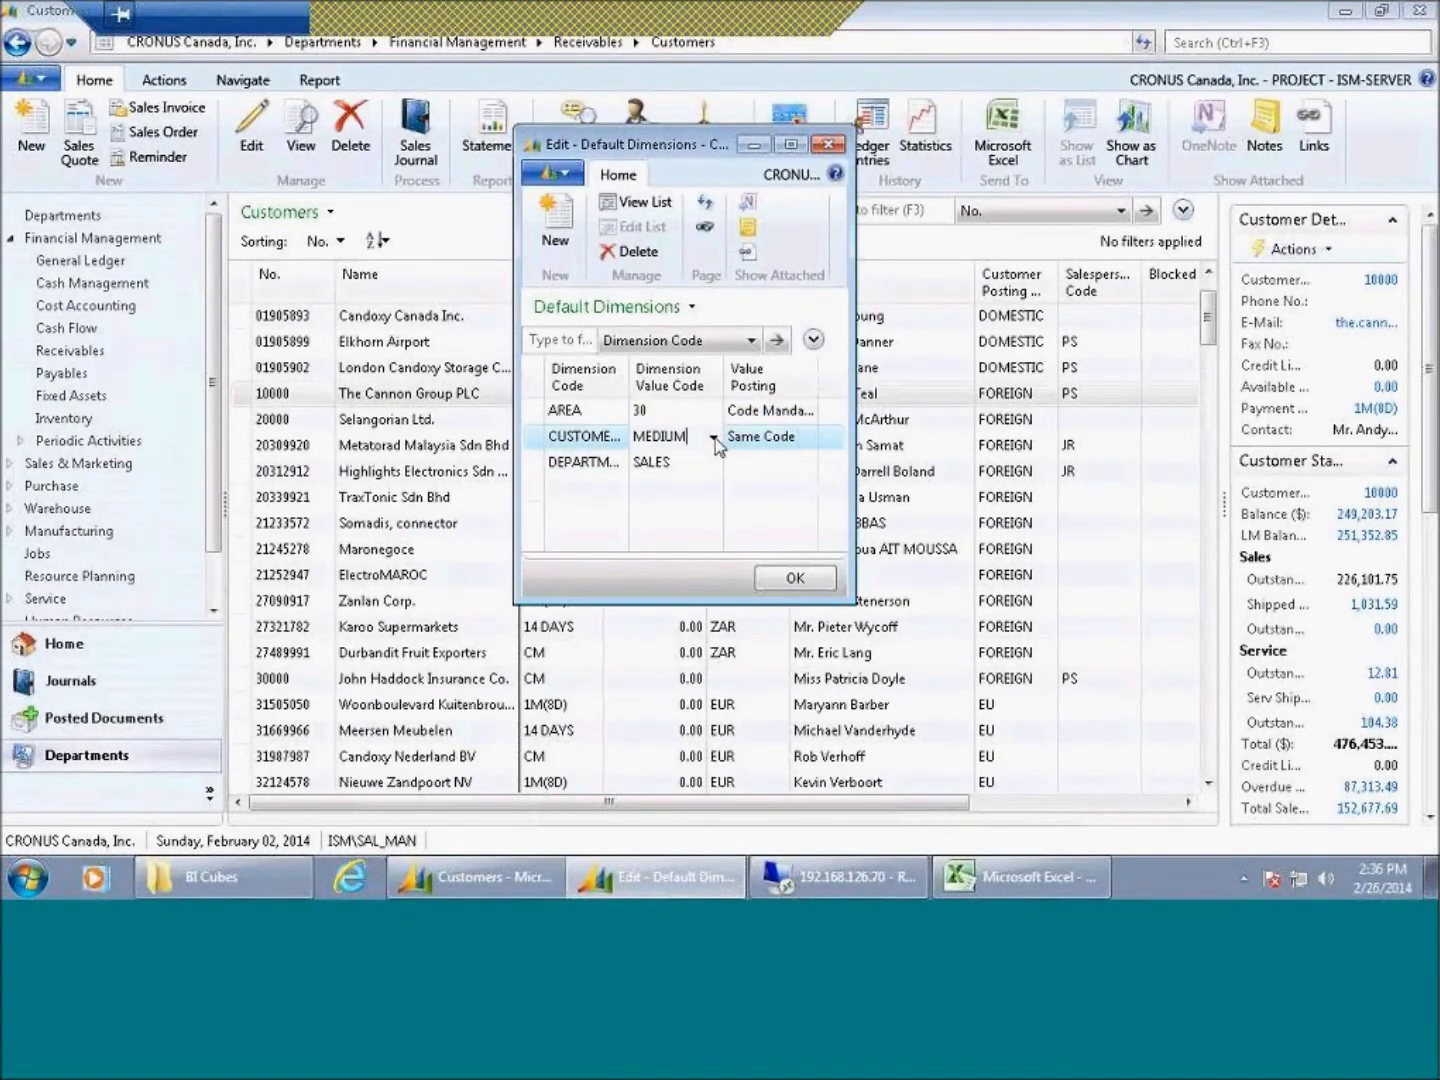
left_click(686, 418)
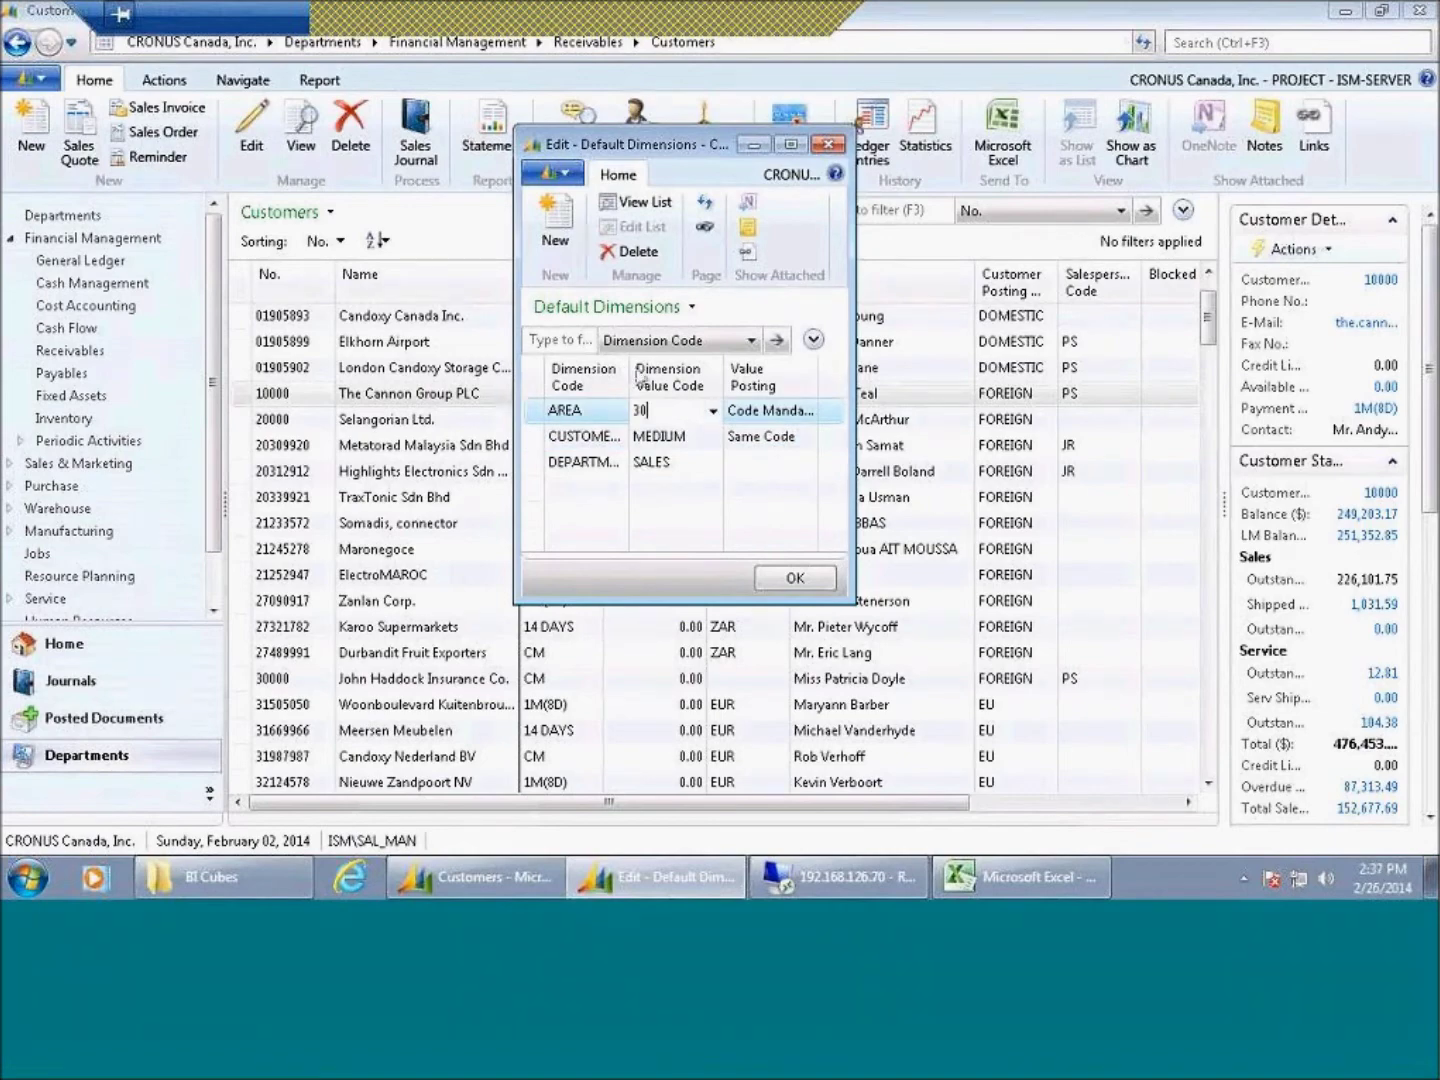
left_click_drag(632, 368, 643, 367)
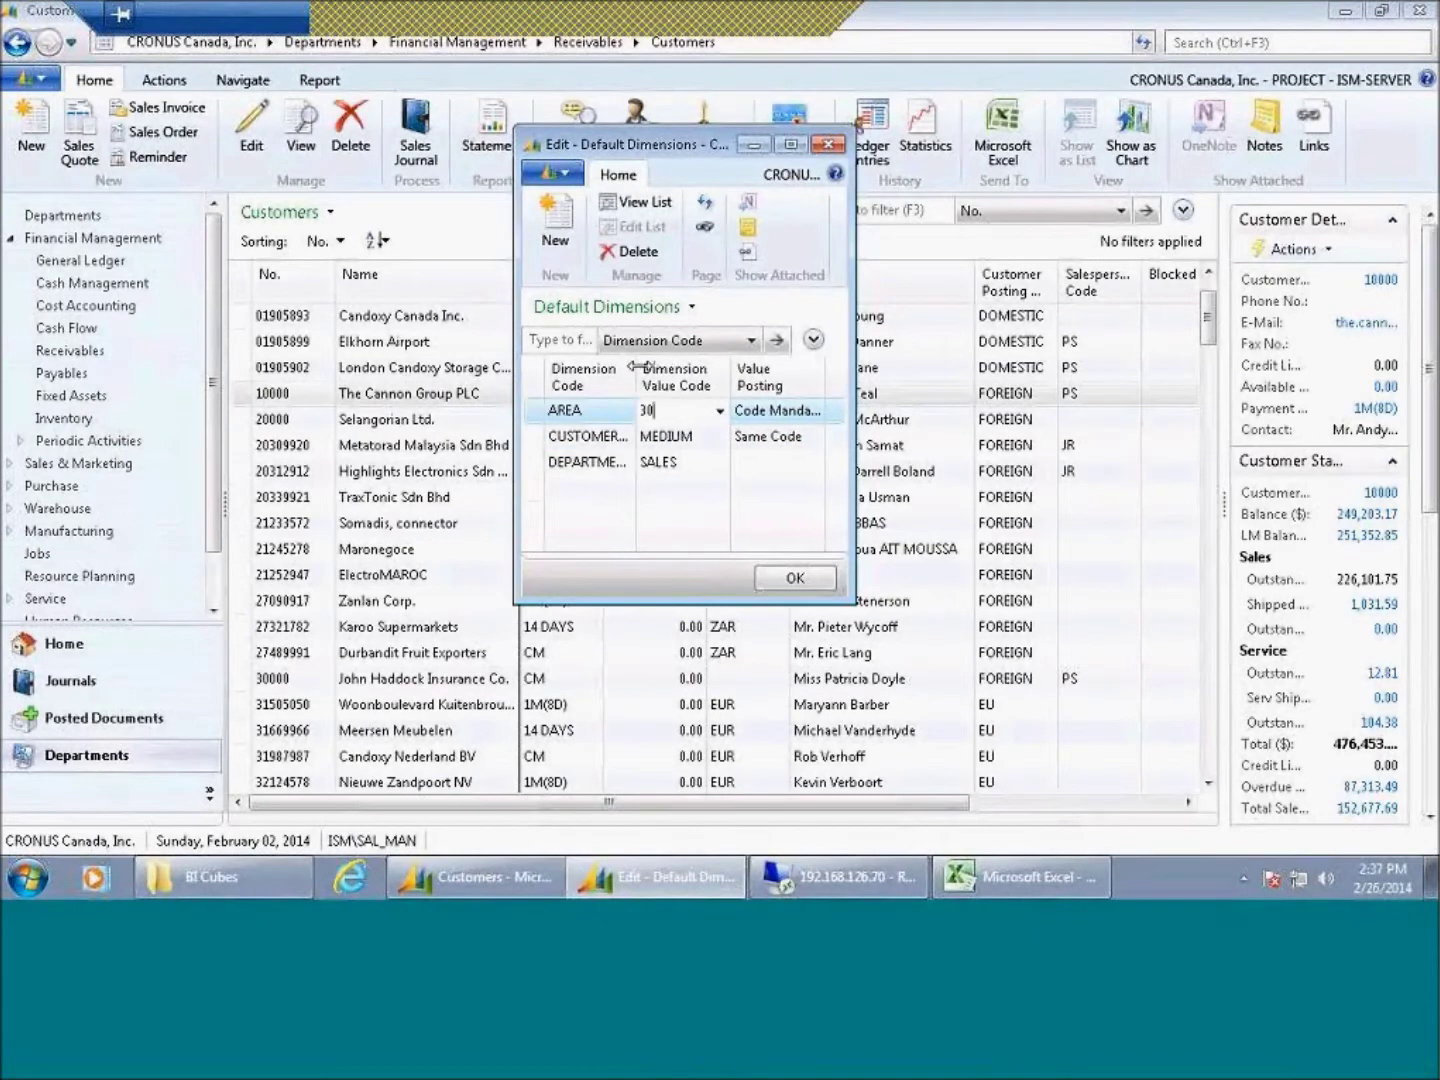
left_click(795, 579)
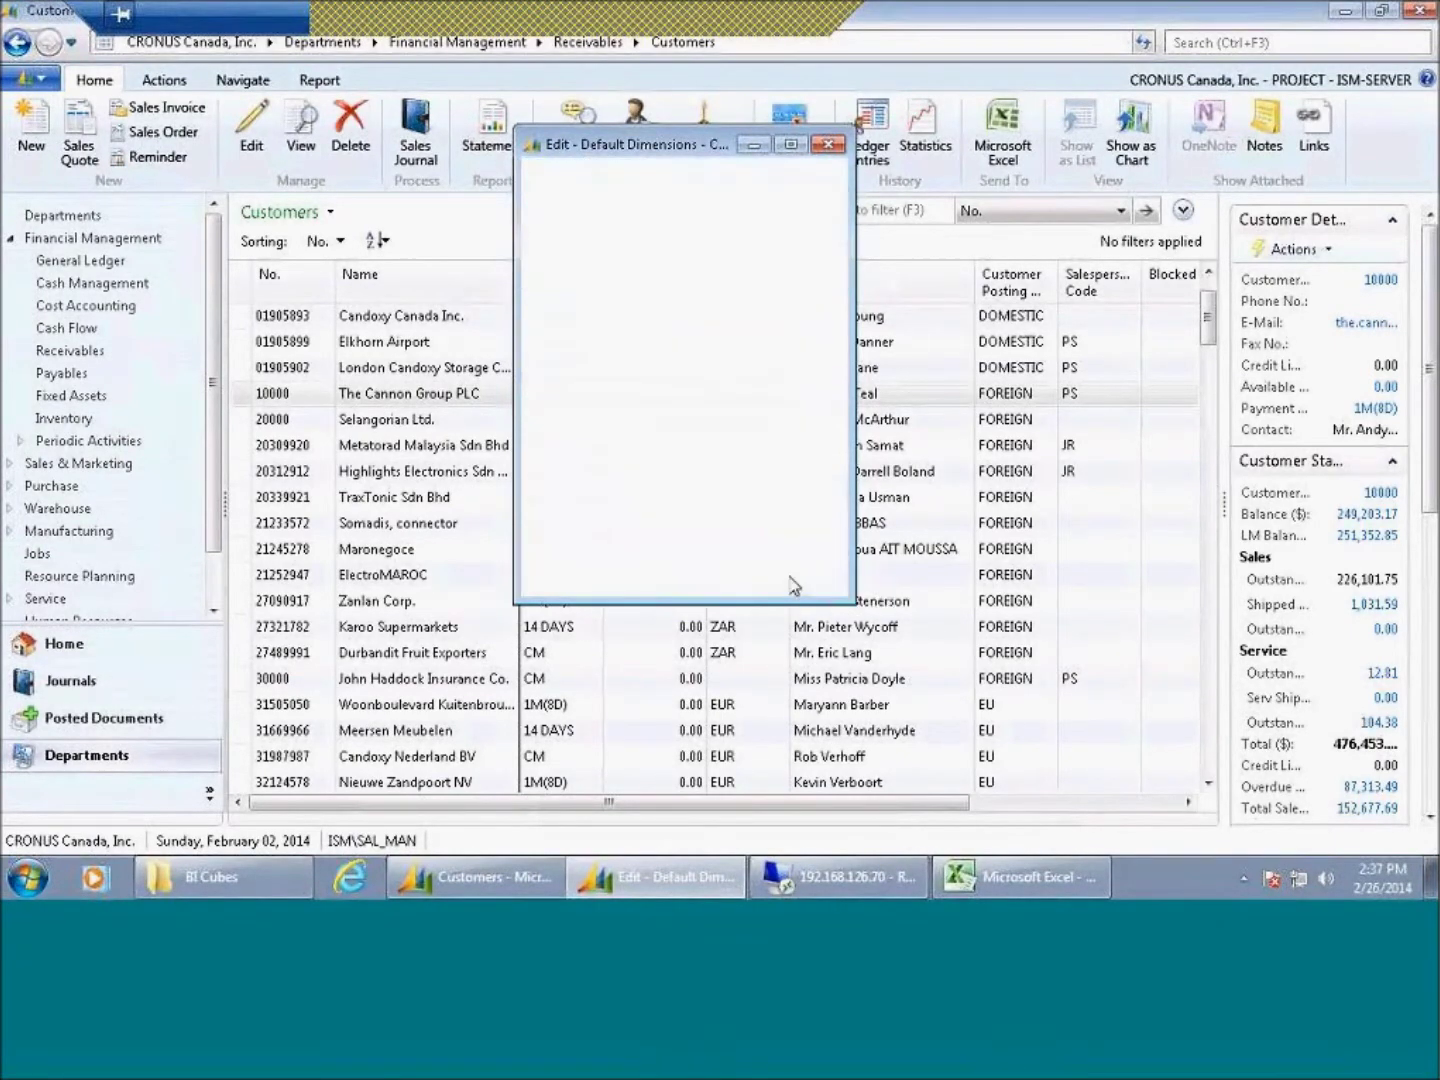
mouse_move(257, 890)
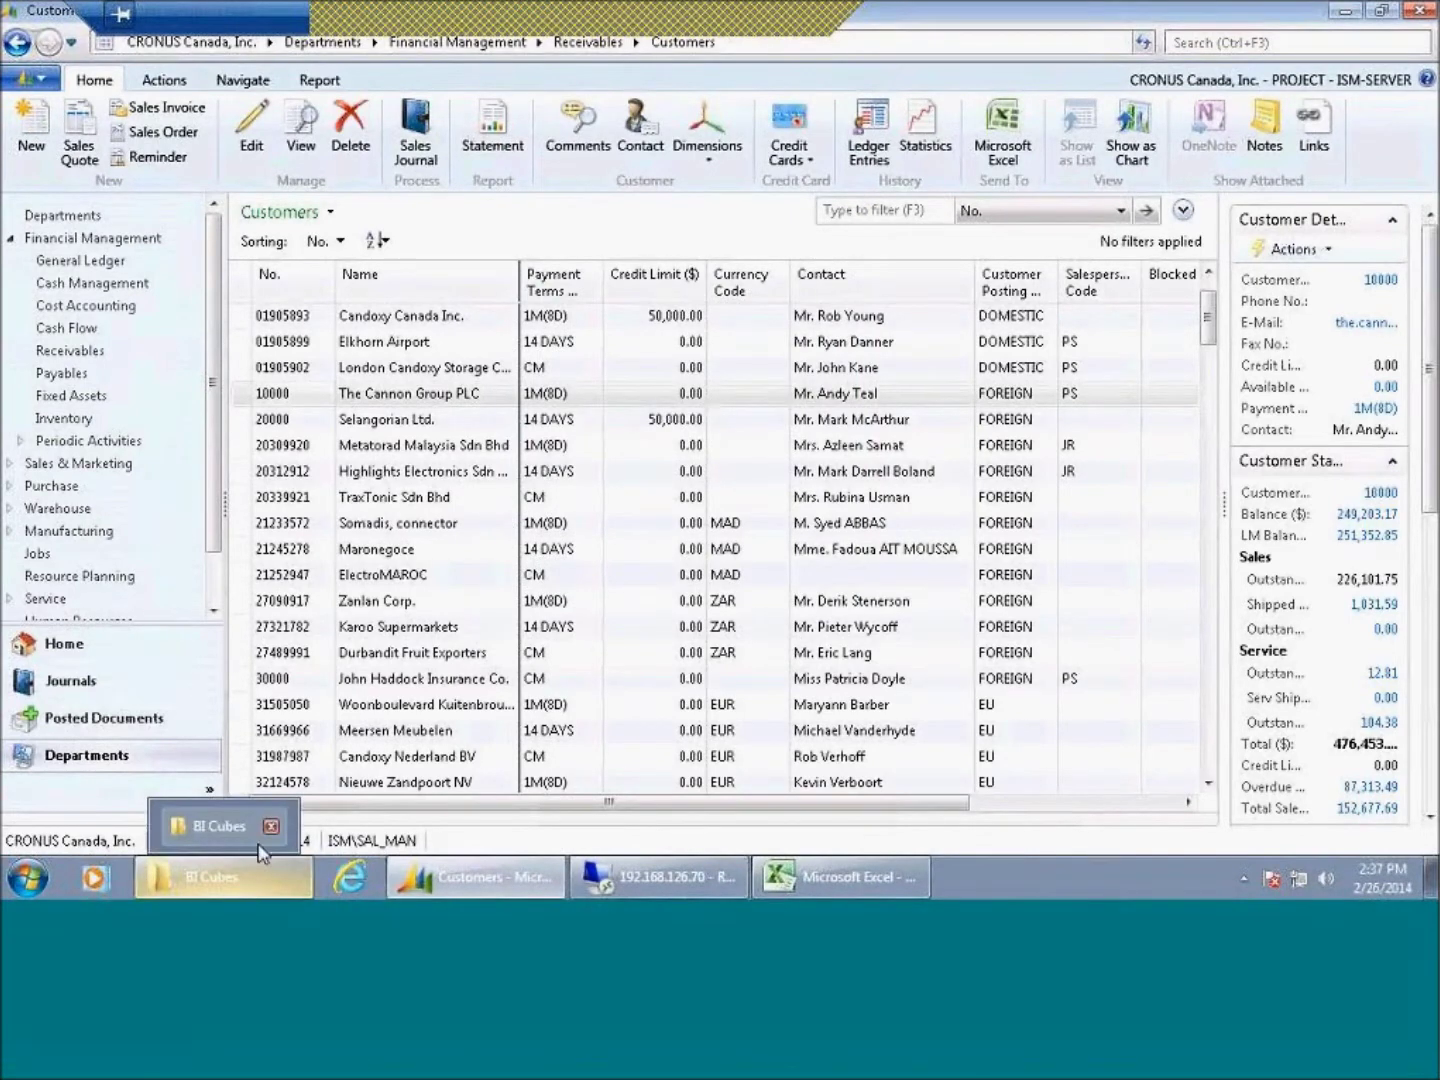
Bring the BI Cubes folder forward, enter NAV2013 Cubes, and open Financial Cube.xlsx
left_click(232, 825)
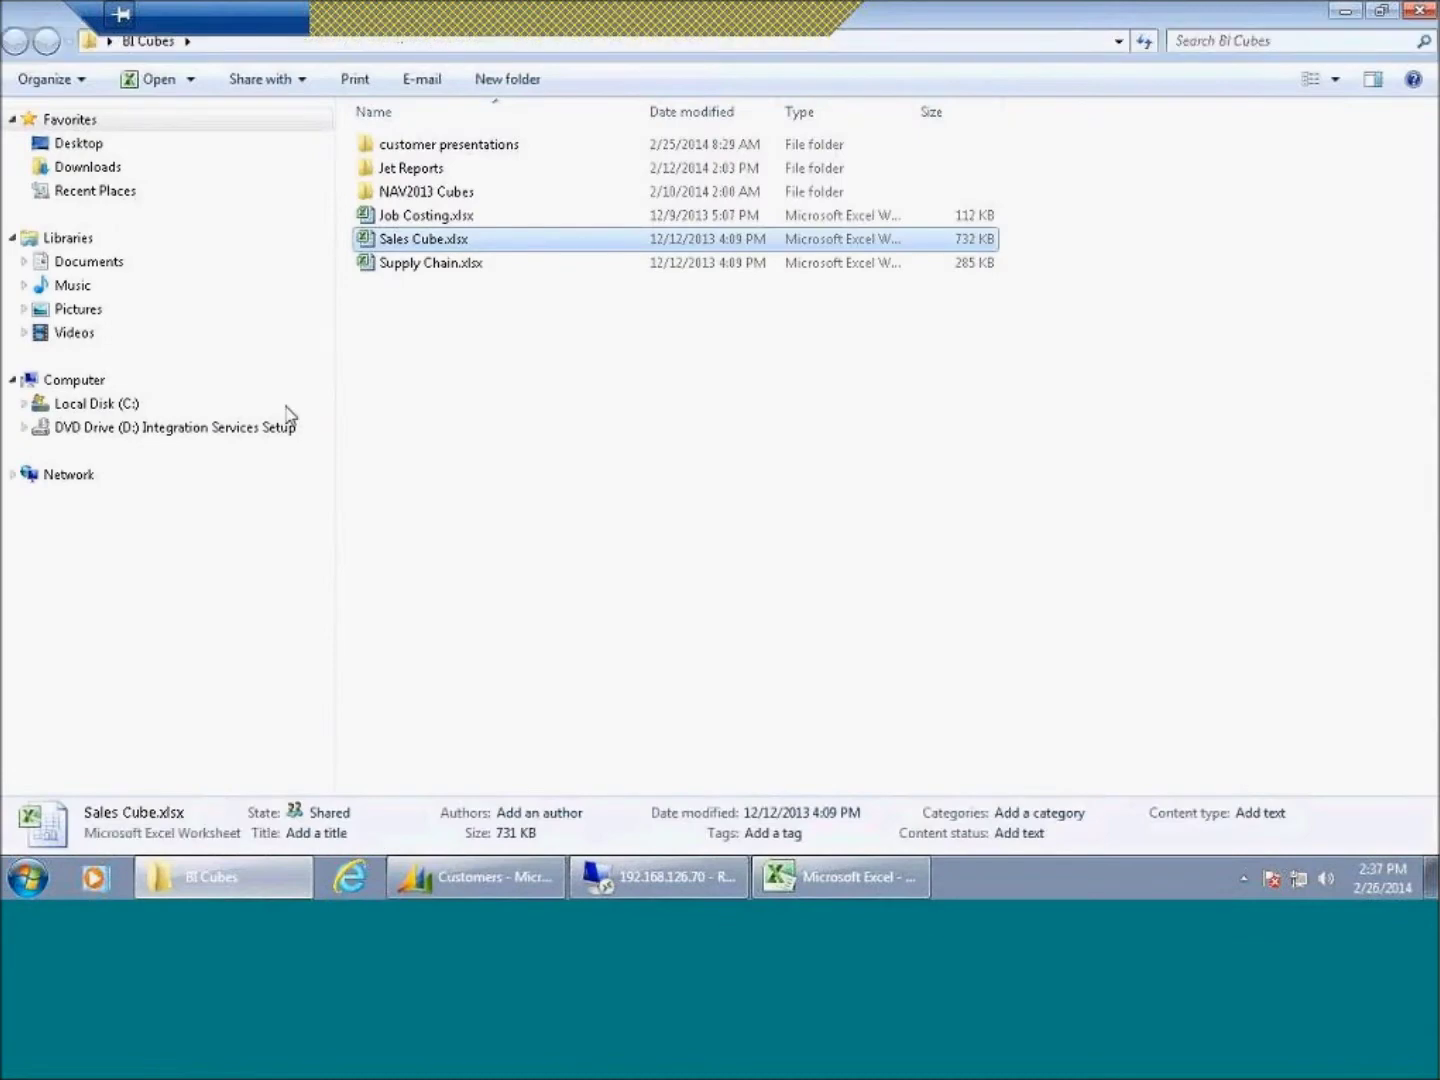
double_click(397, 193)
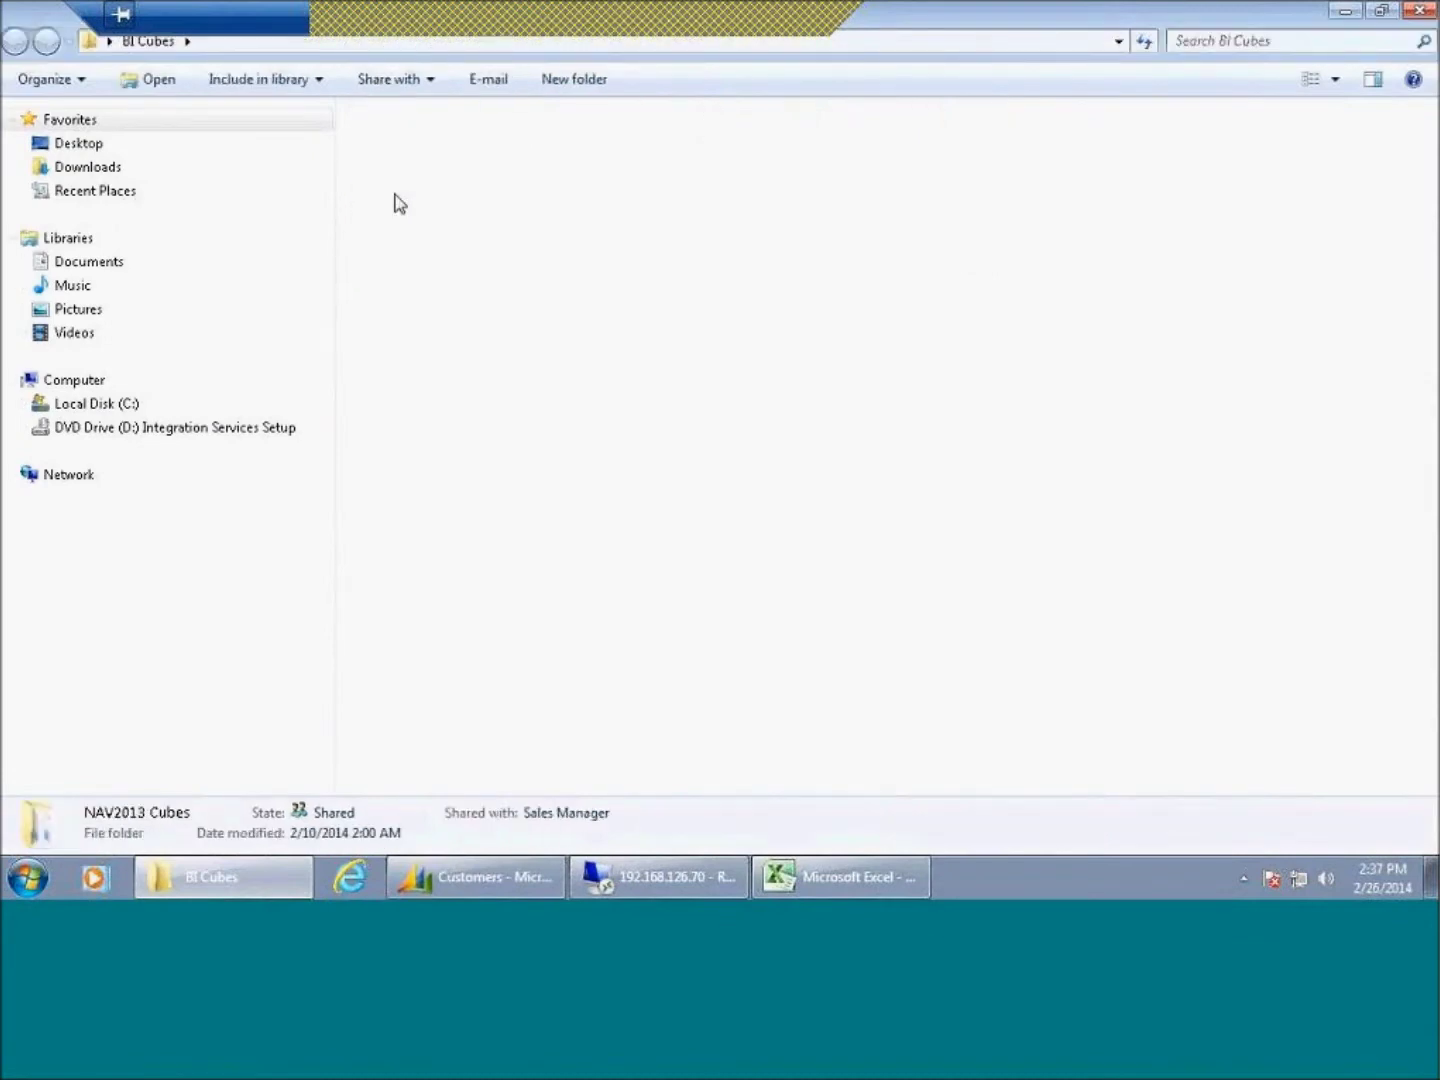
left_click(433, 192)
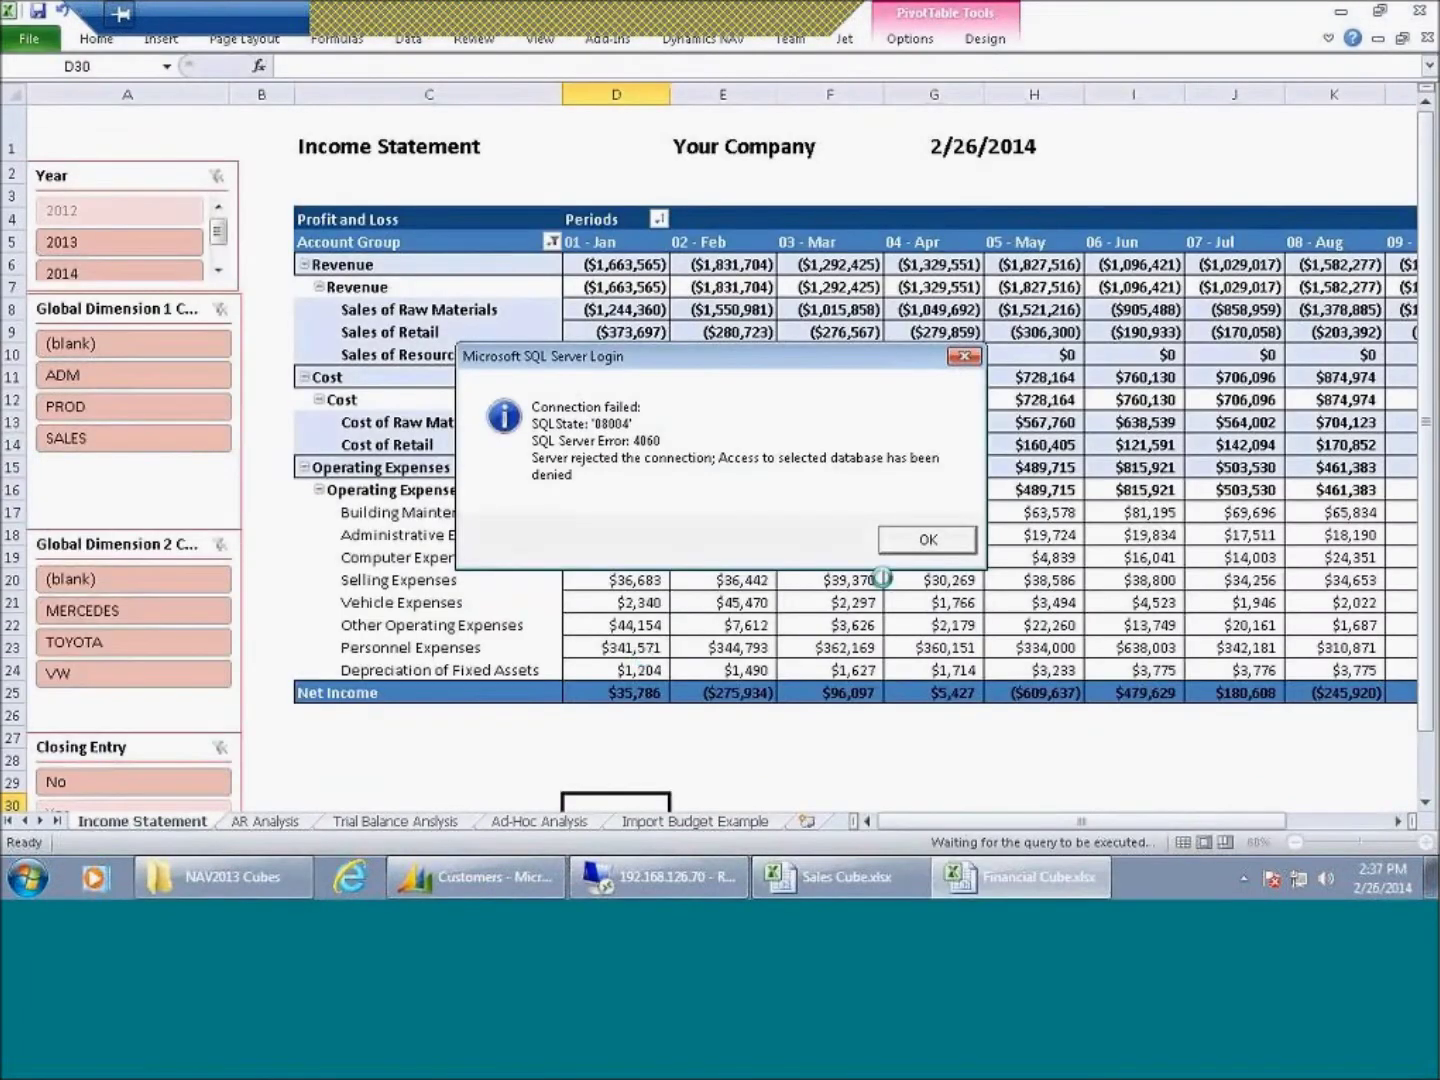
Dismiss the connection error, SQL Server login and refresh prompts, then show the Income Statement sheet
left_click(928, 540)
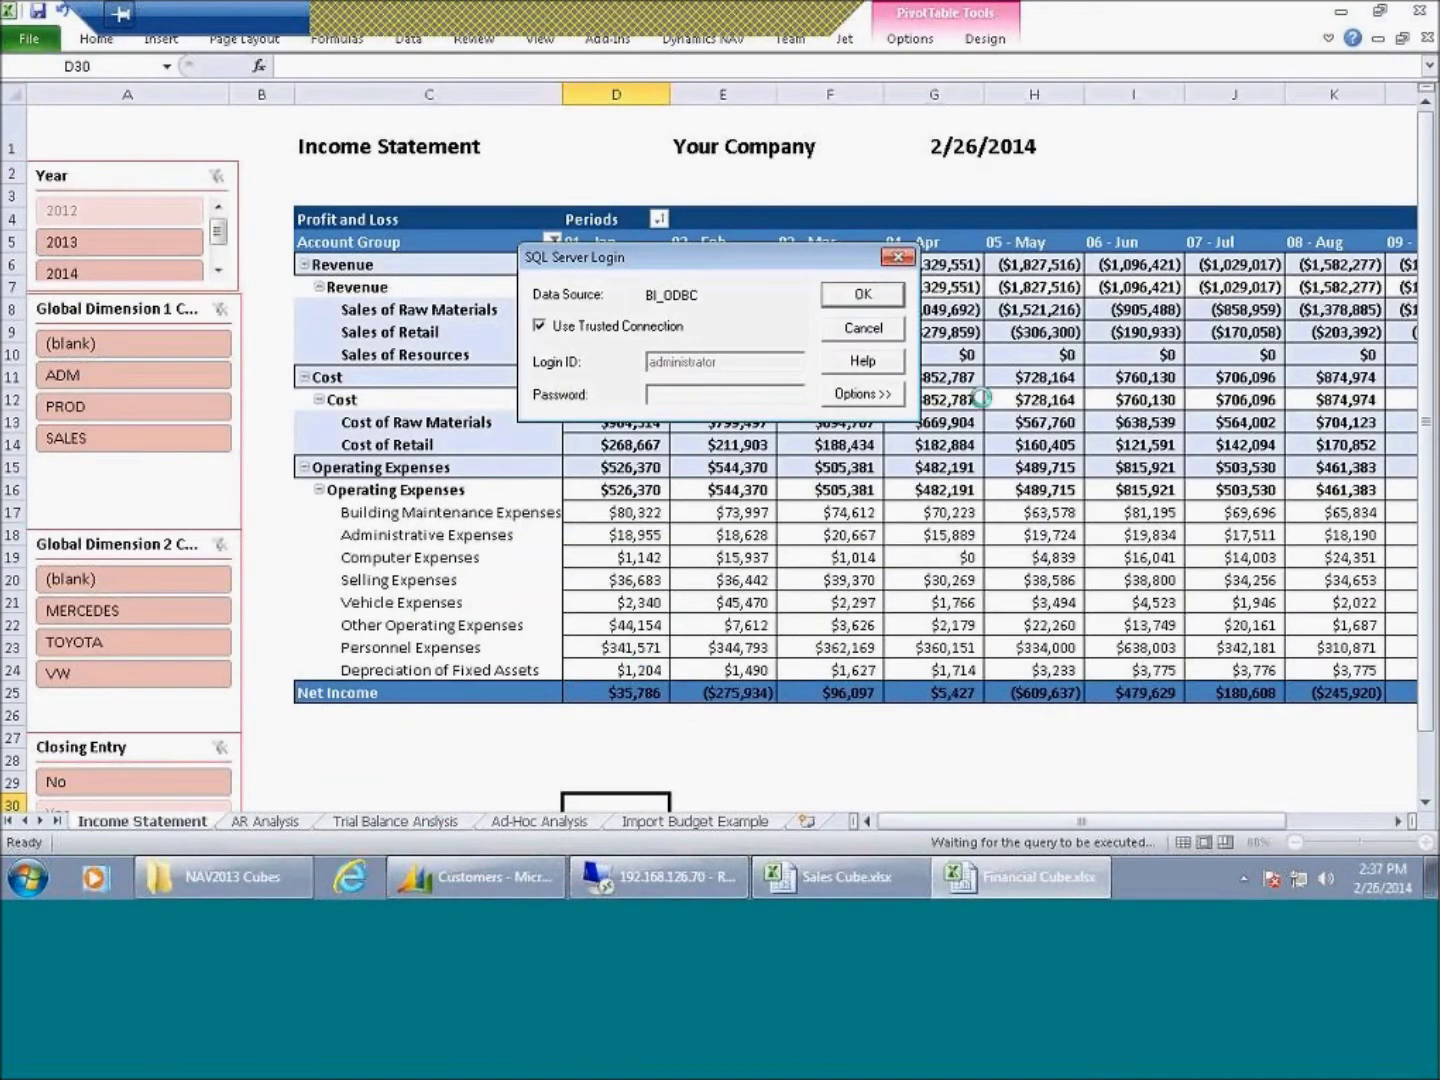
left_click(870, 328)
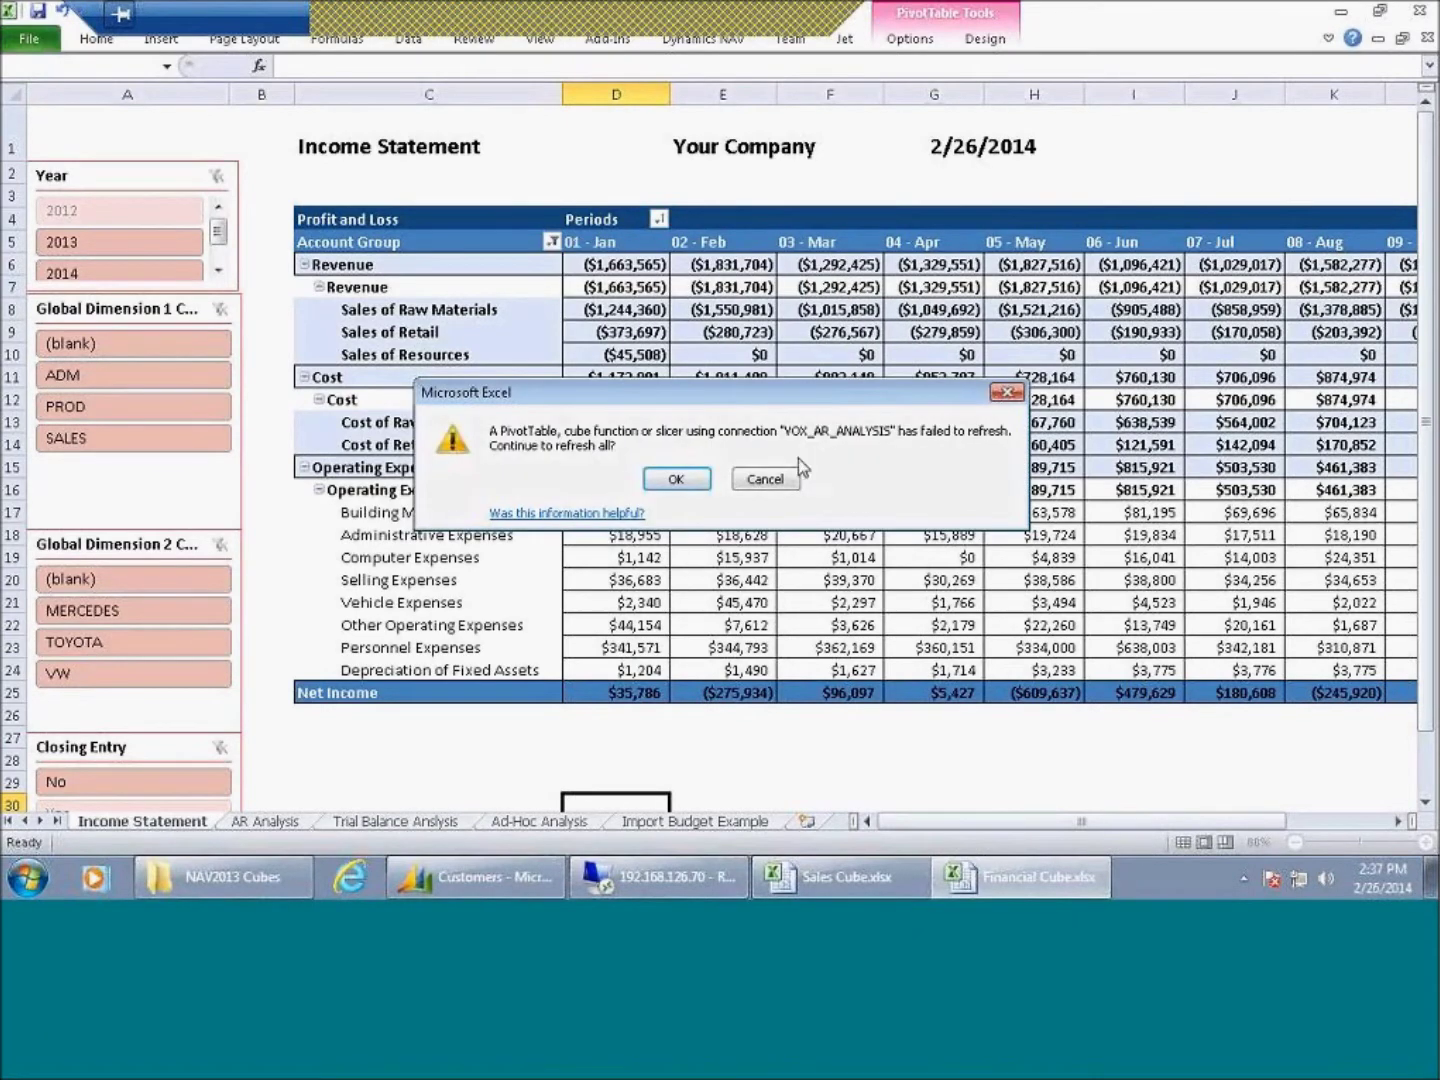
left_click(765, 479)
left_click(433, 822)
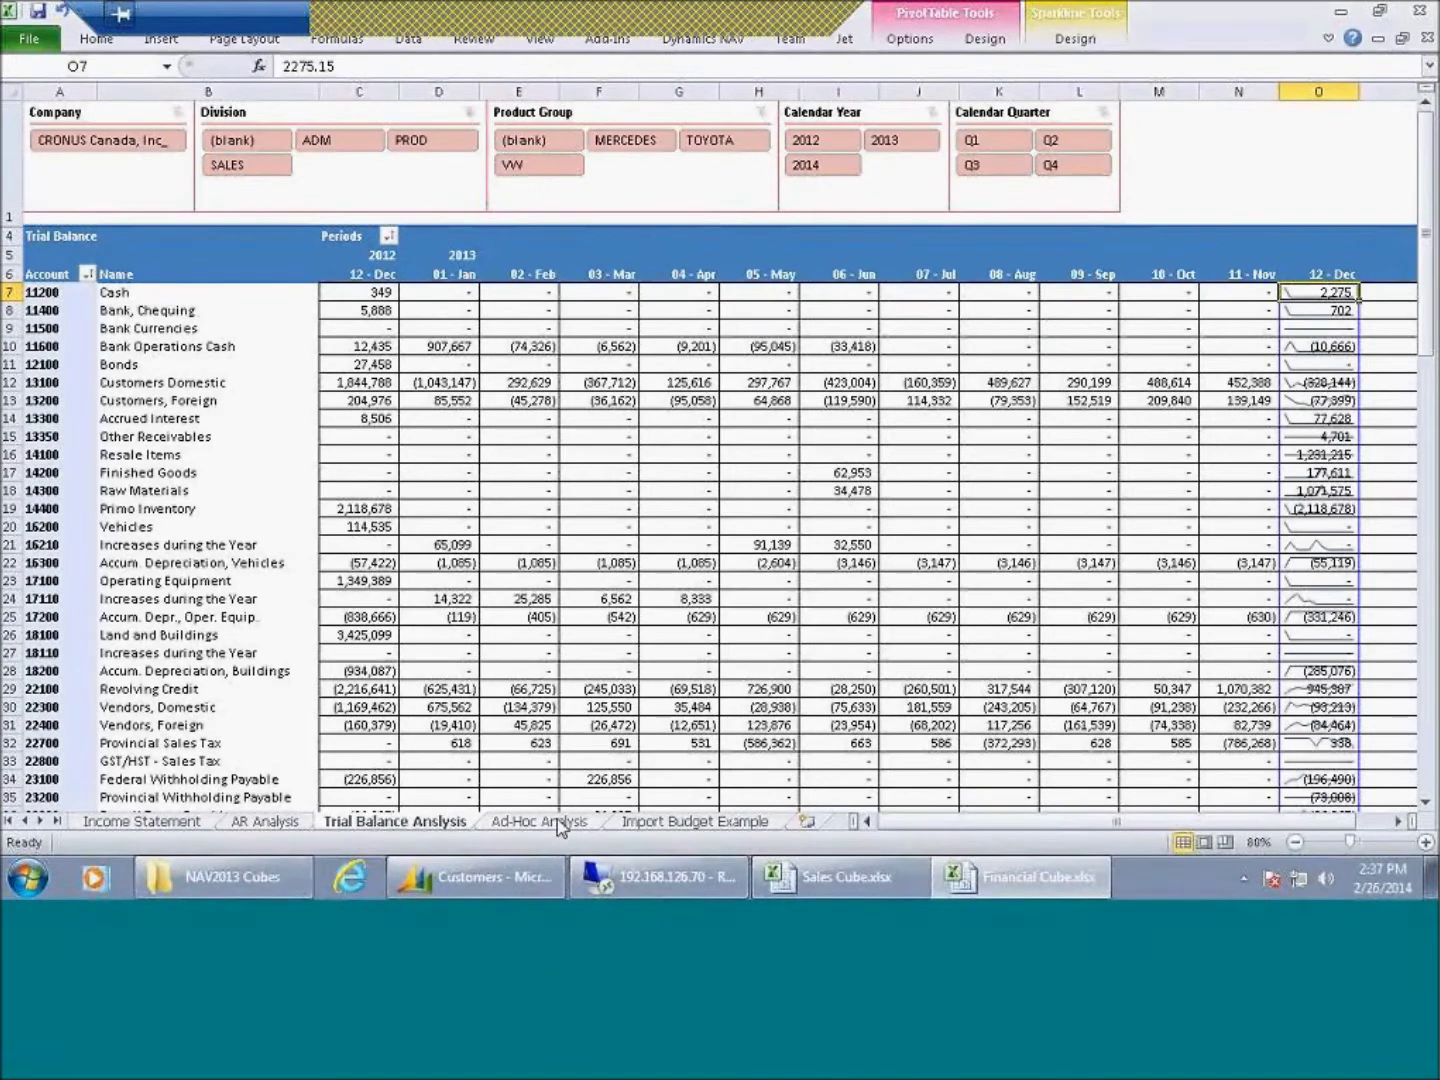
left_click(176, 827)
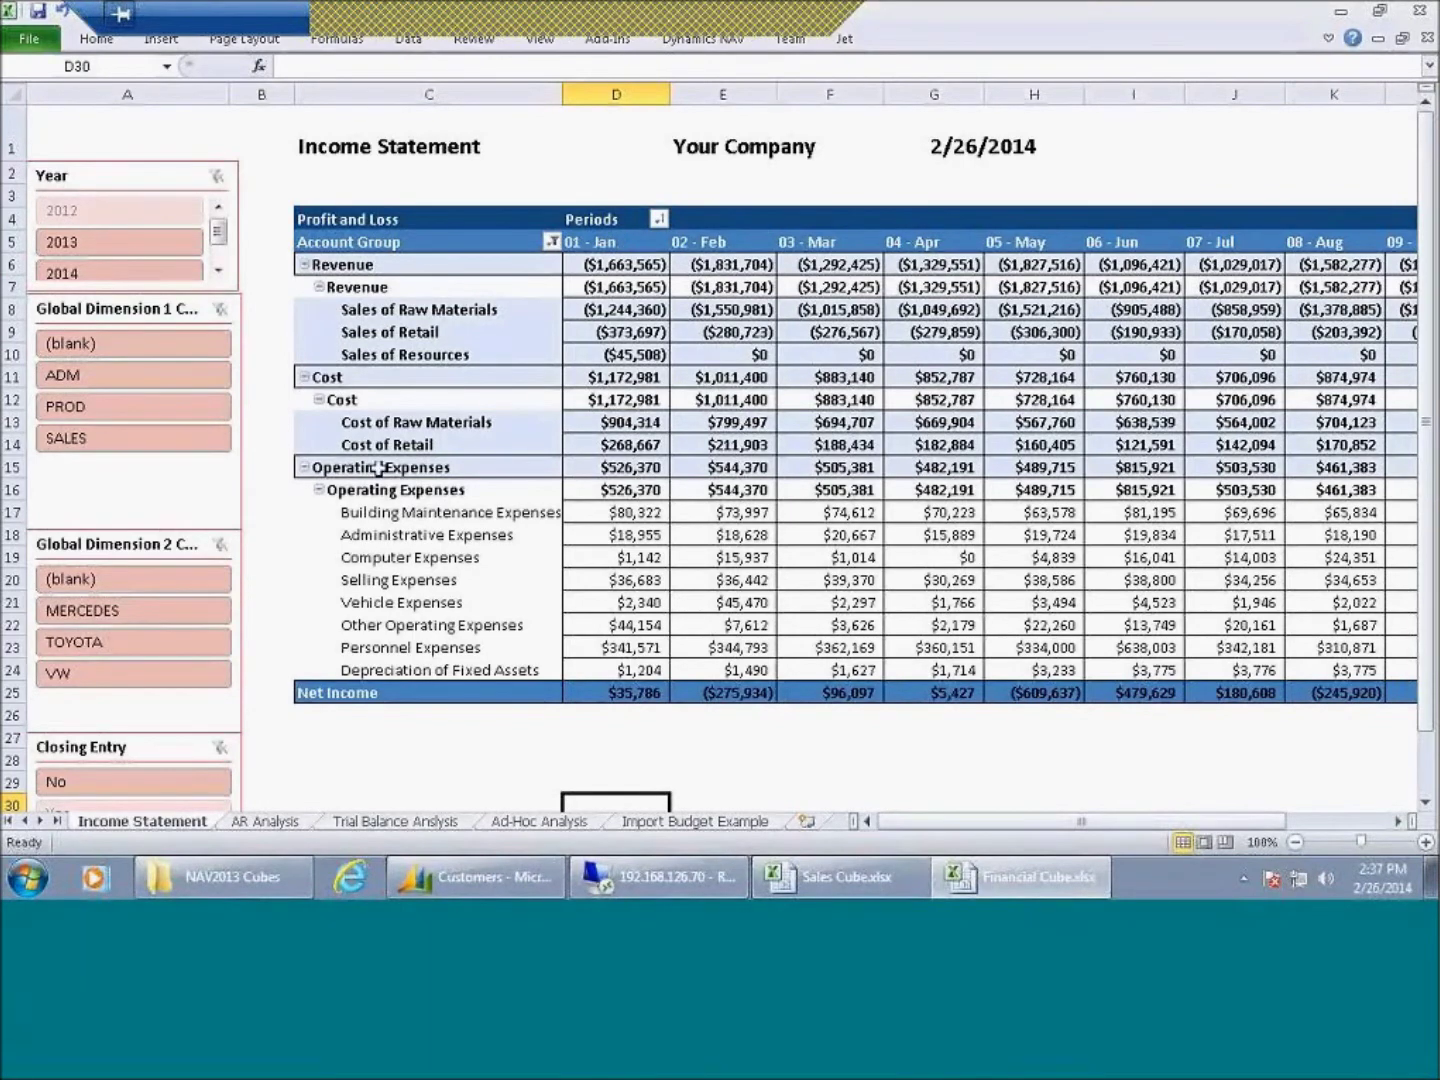
Try the ADM, SALES, PROD and VW slicer filters, clear them, then filter Global Dimension 1 to PROD
left_click(151, 382)
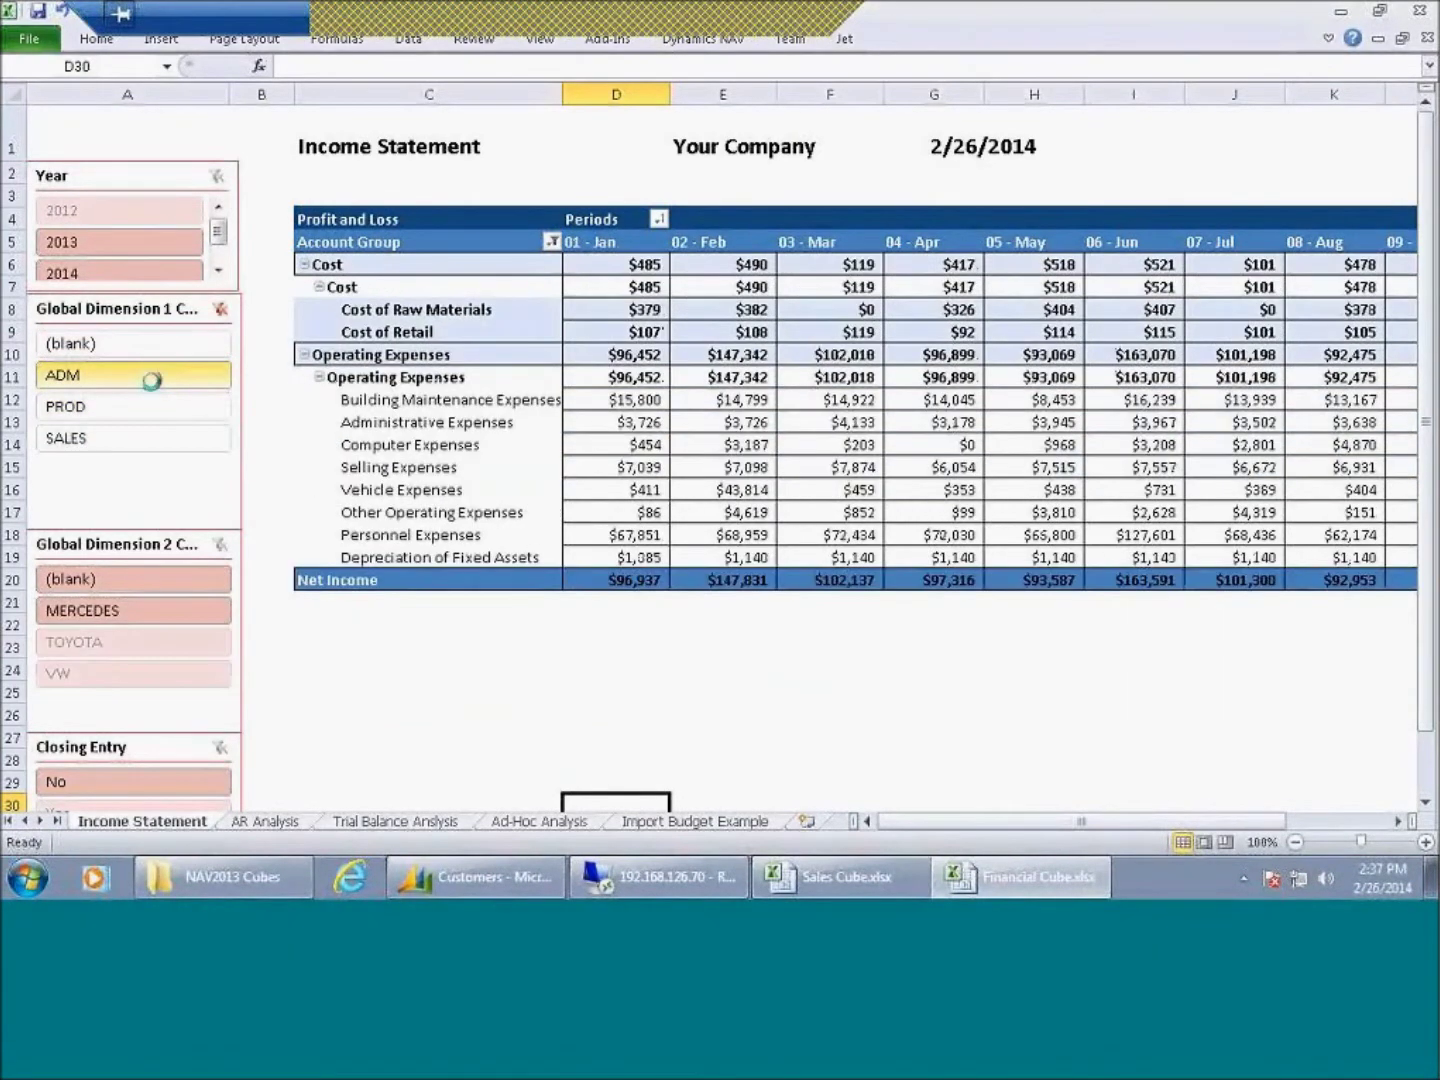
left_click(158, 440, "ctrl")
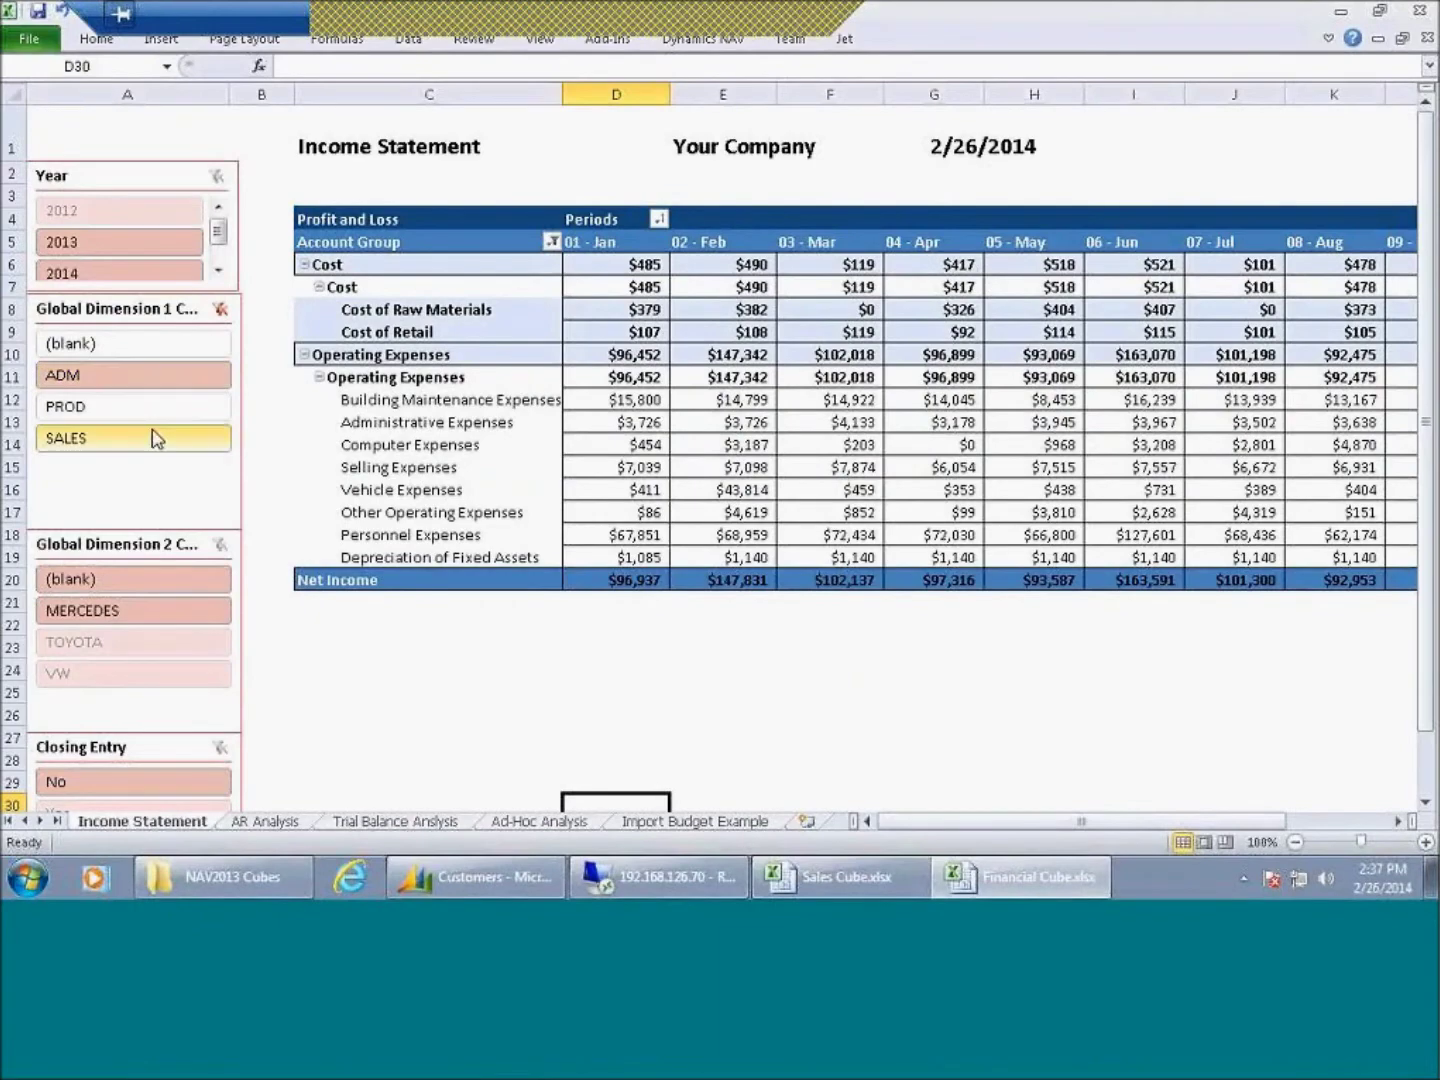
left_click(93, 403)
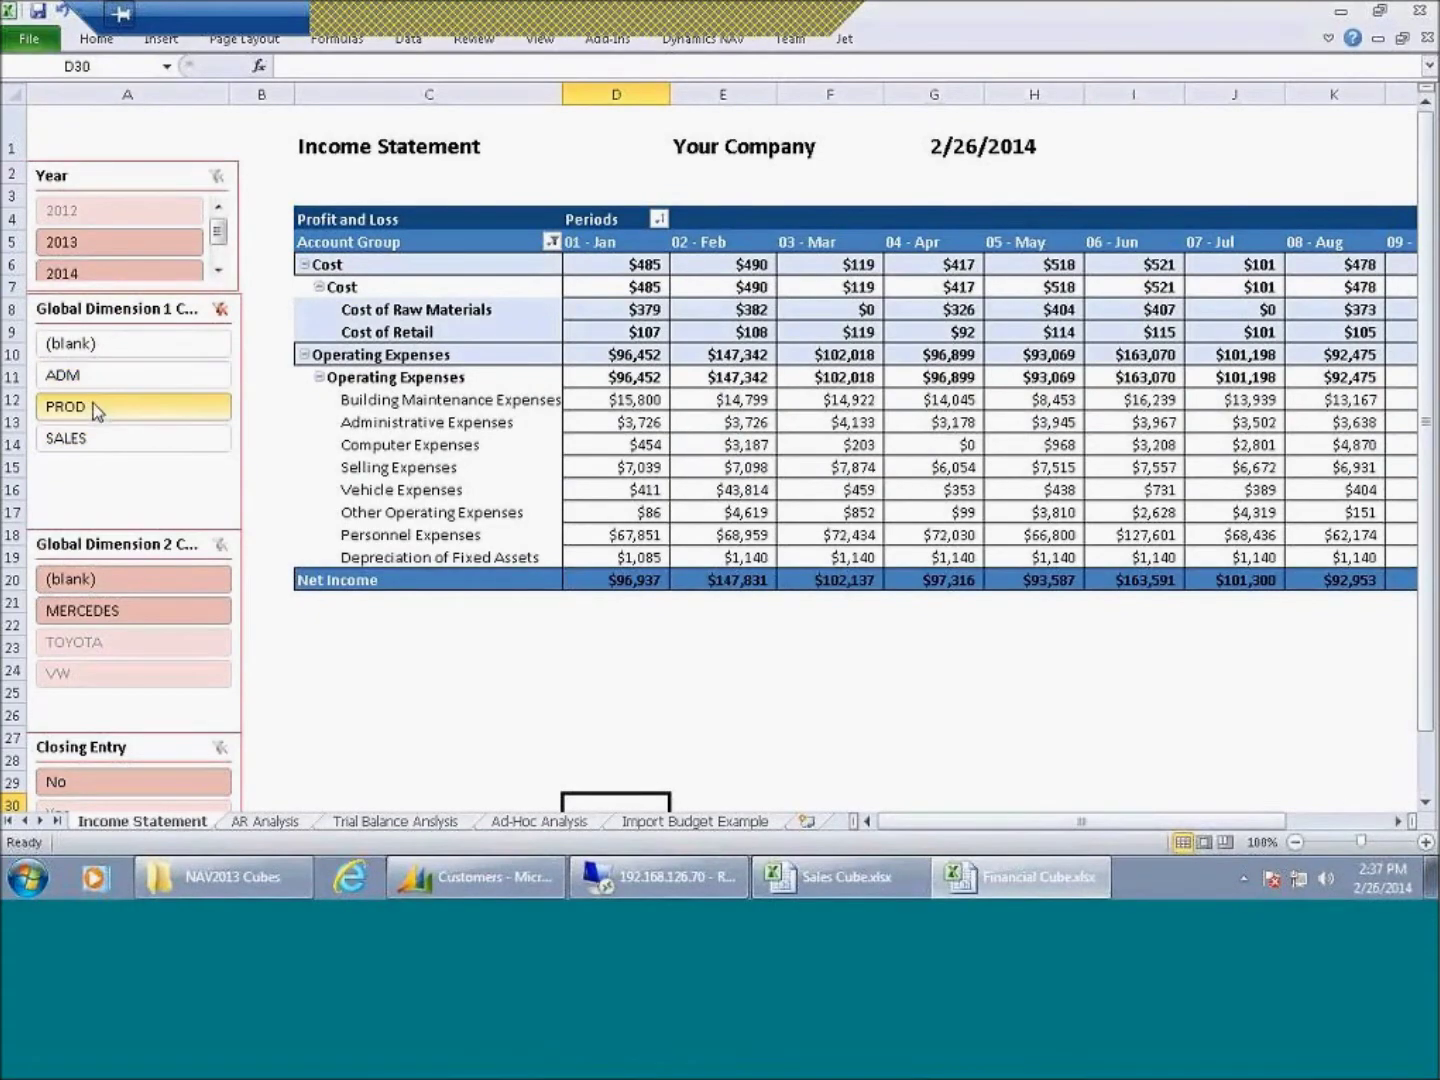
left_click(100, 610)
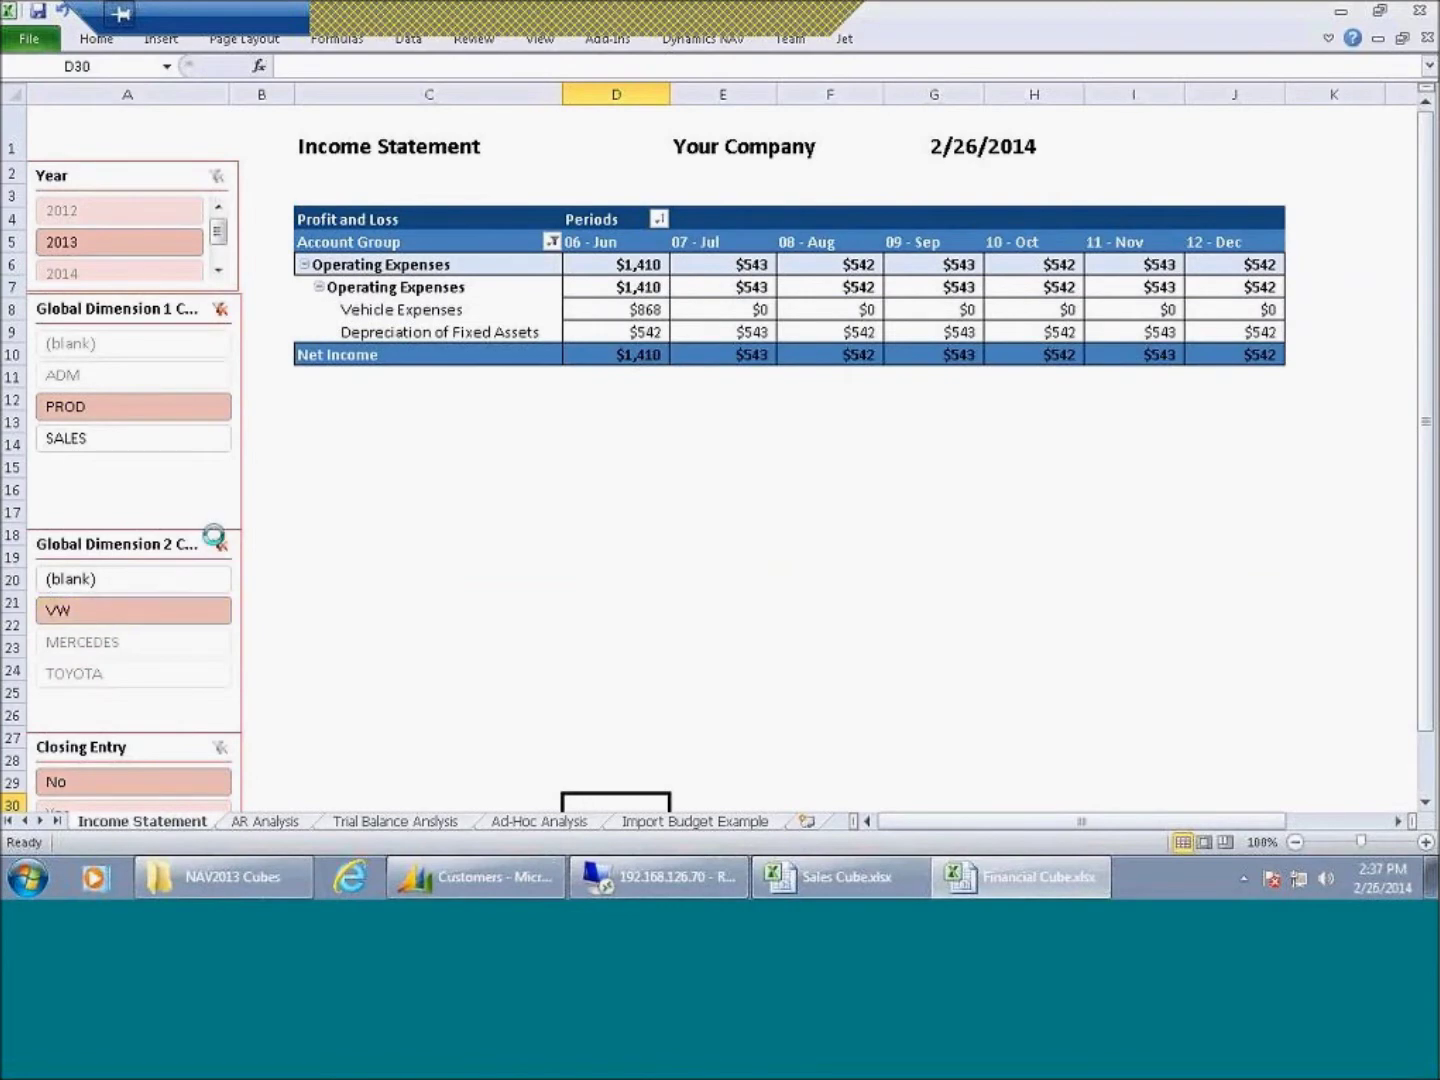
left_click(221, 309)
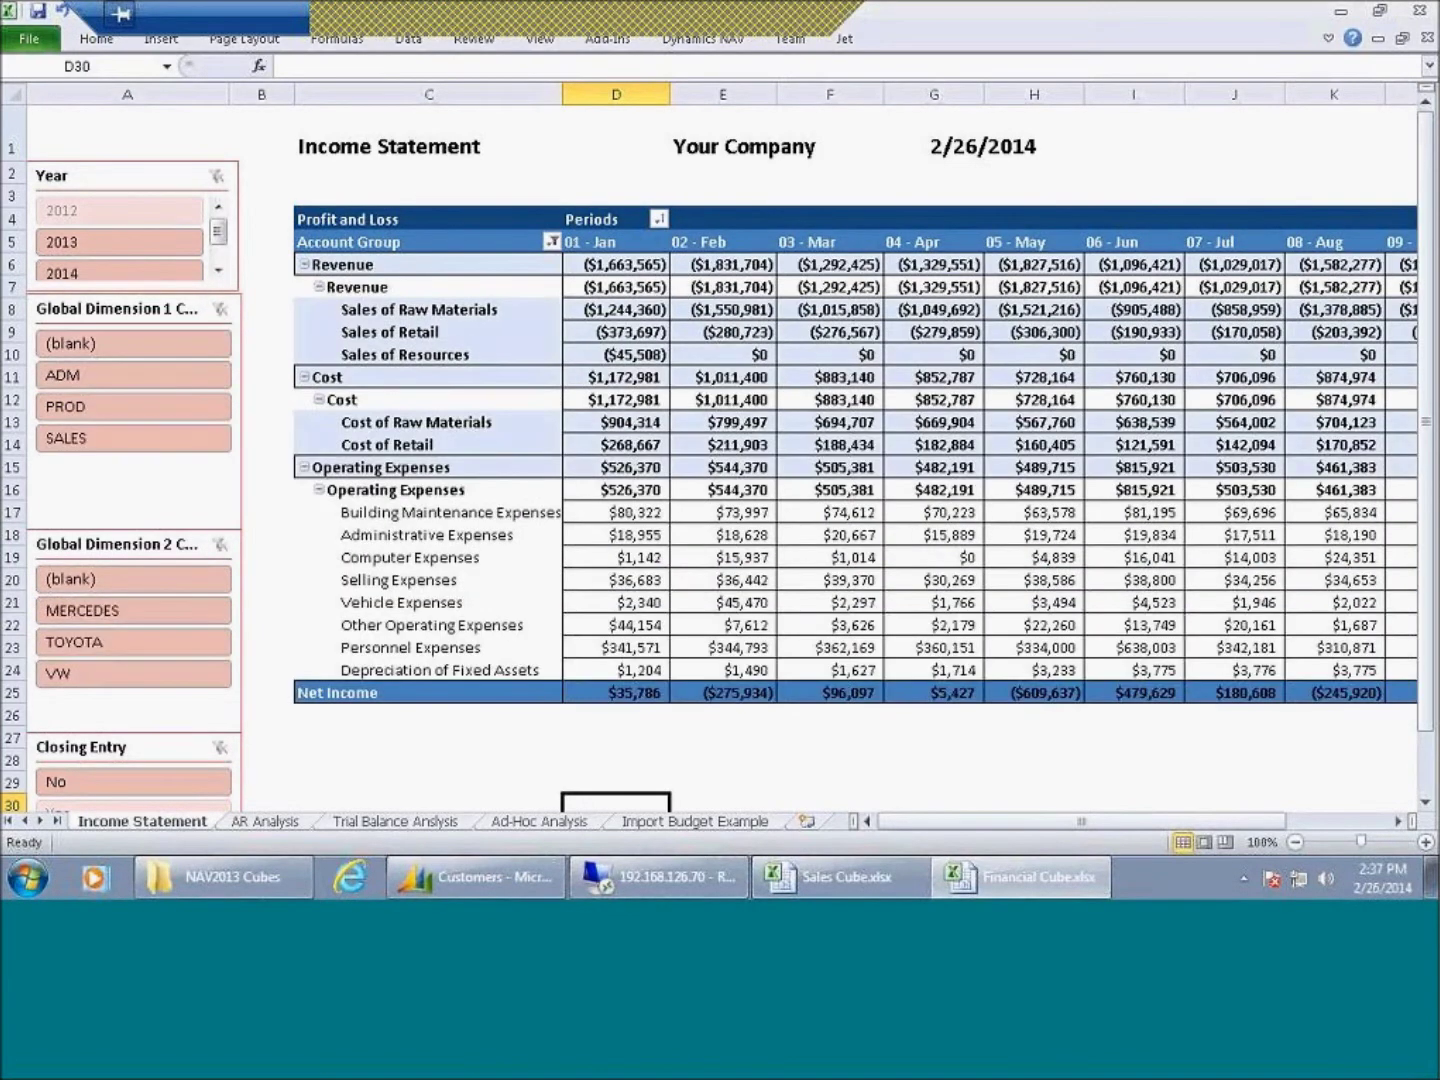
left_click(196, 408)
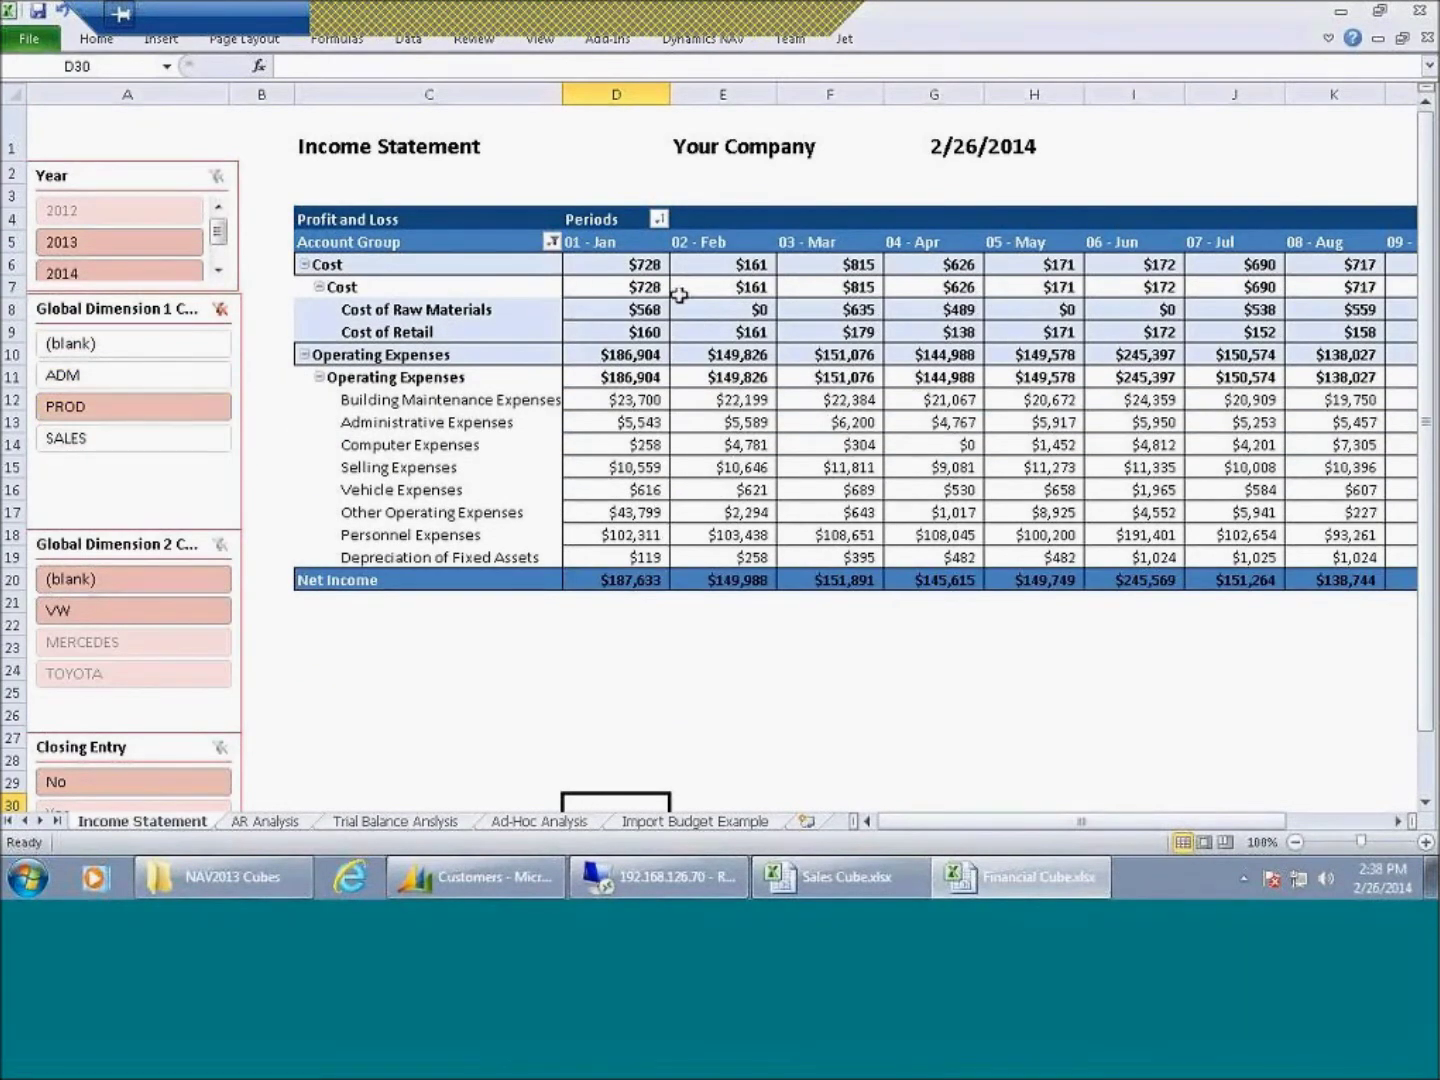
mouse_move(679, 294)
mouse_move(723, 317)
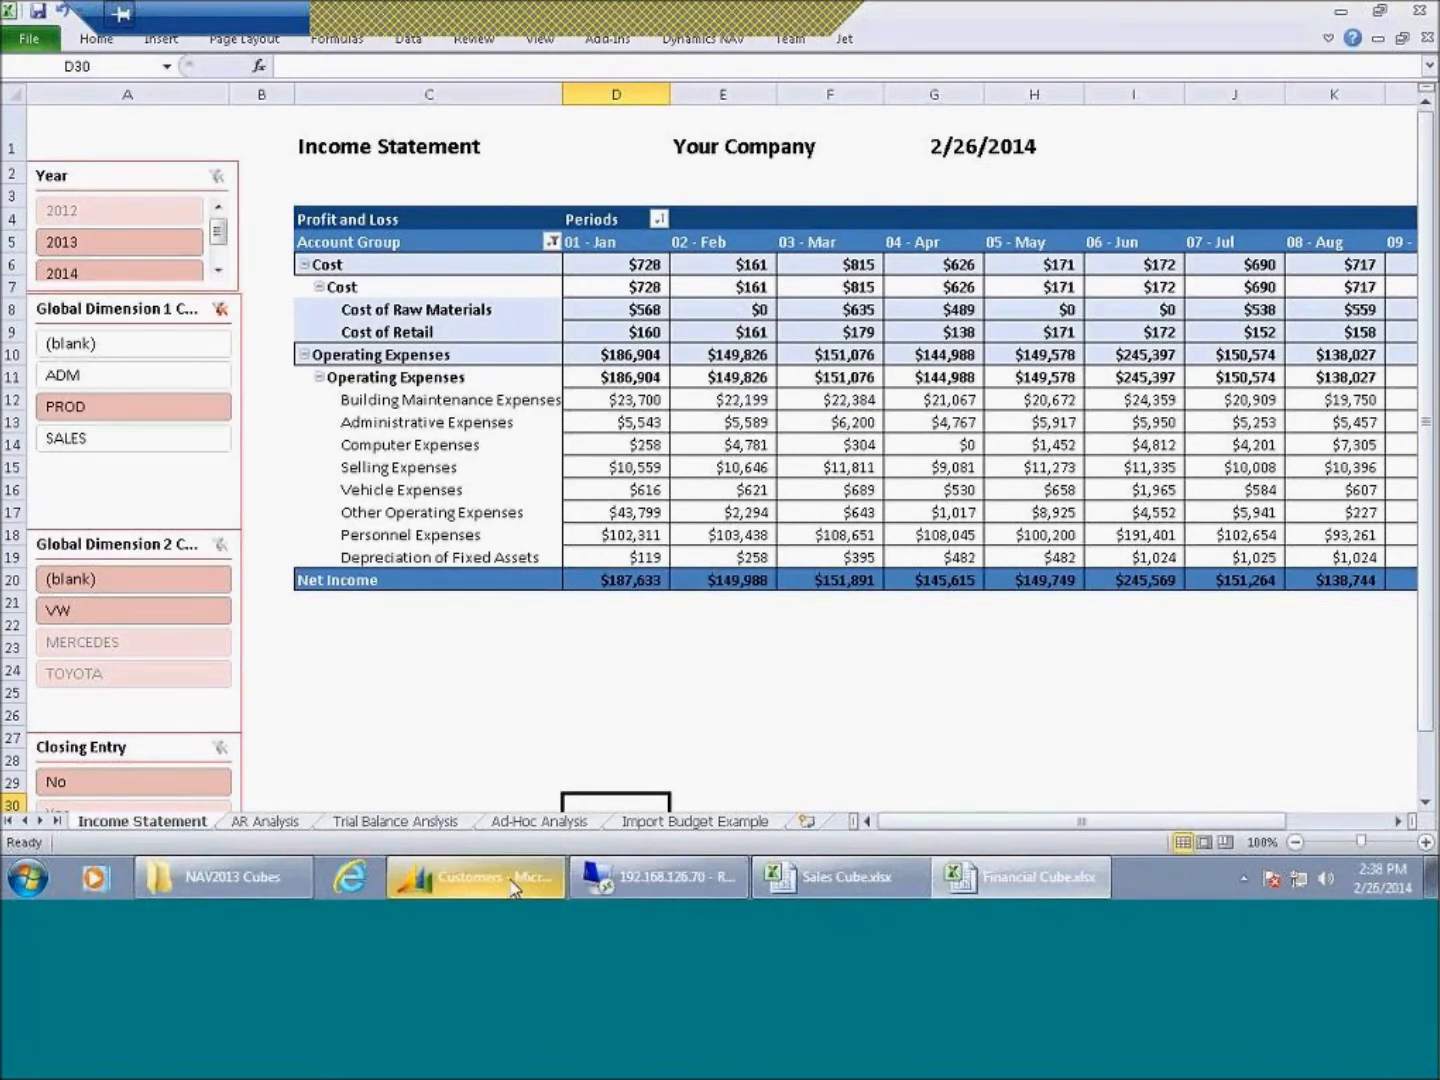
mouse_move(514, 889)
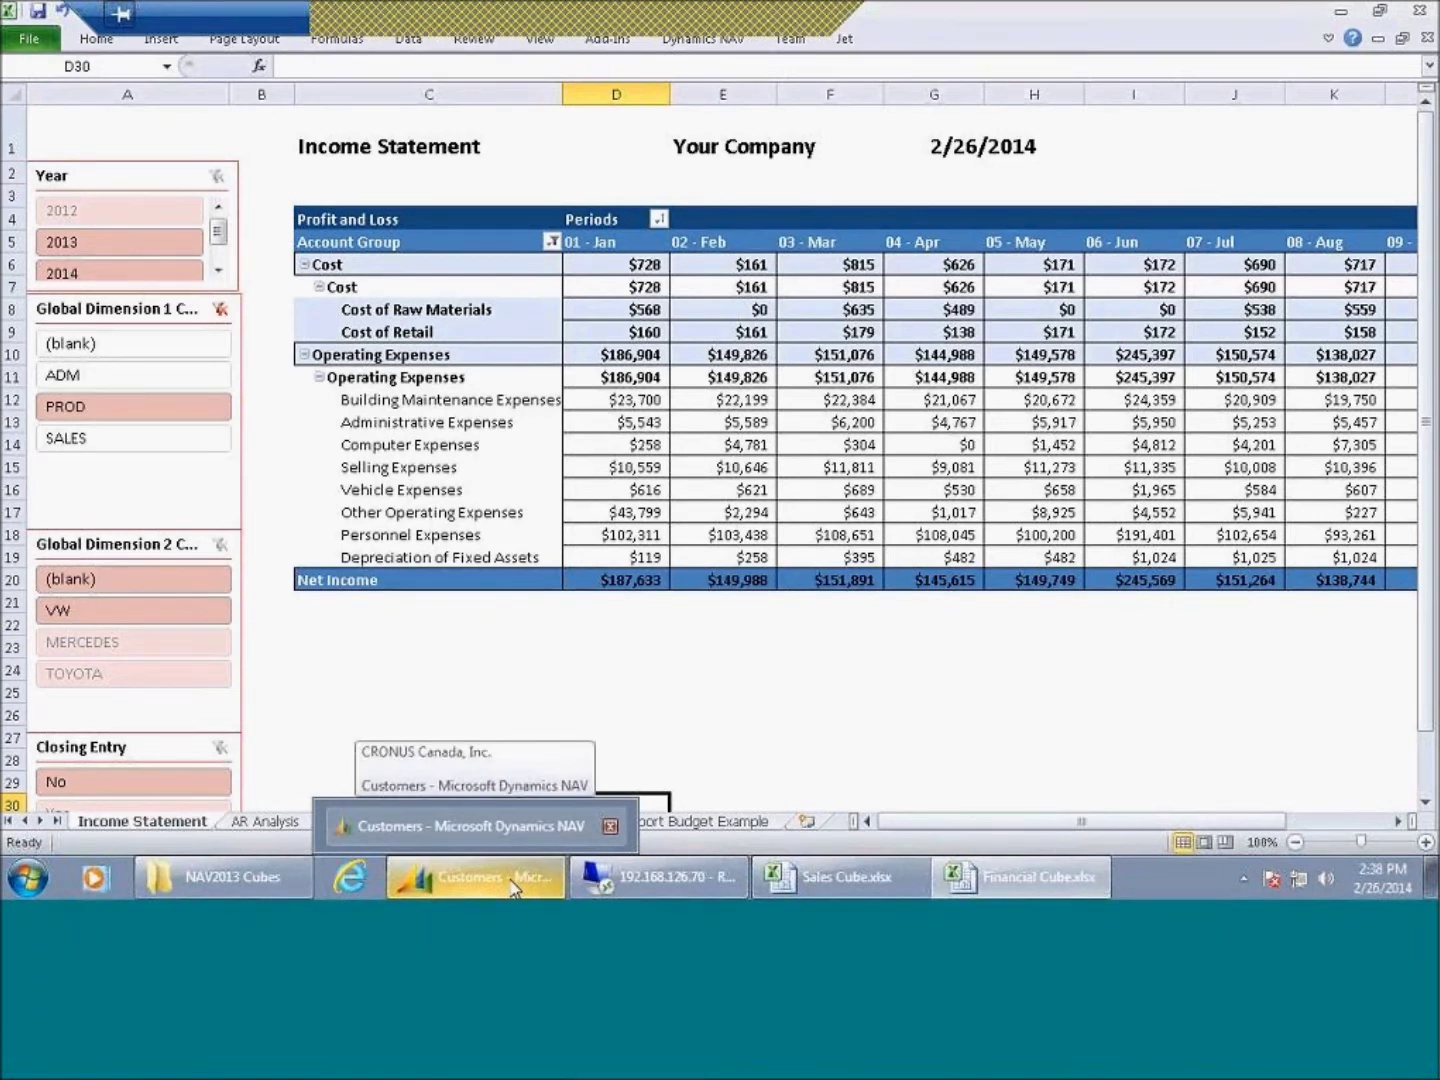
left_click(130, 642, "ctrl")
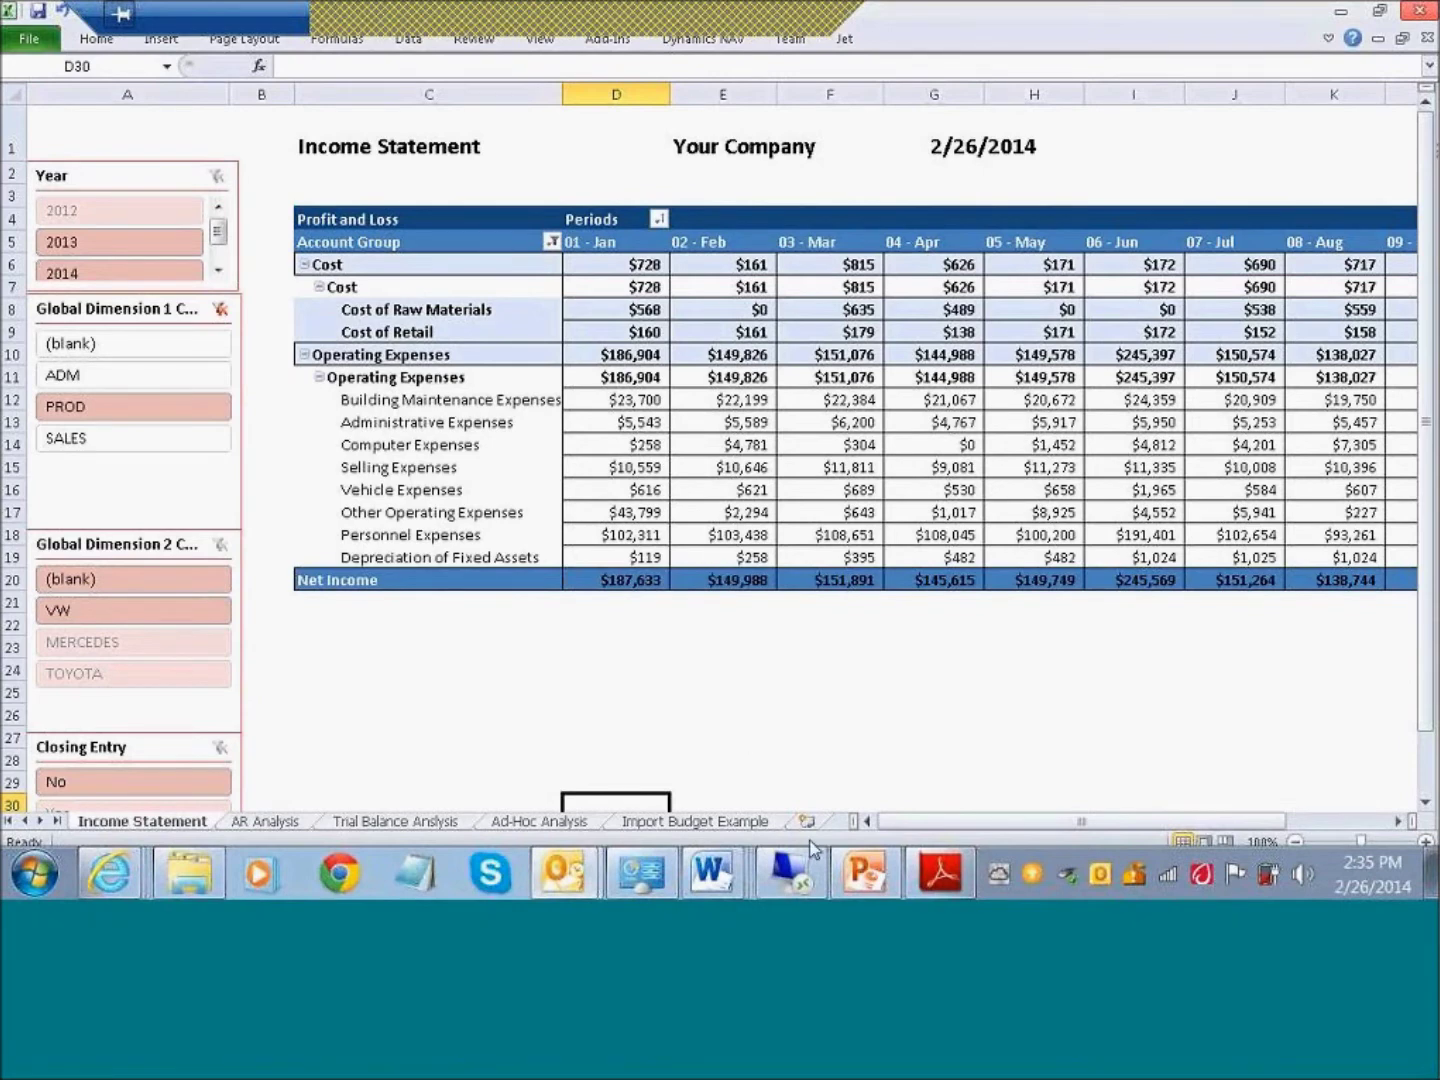
Return to NAV and open item 1000 Bicycle from Manufacturing > Product Design > Items
left_click(784, 812)
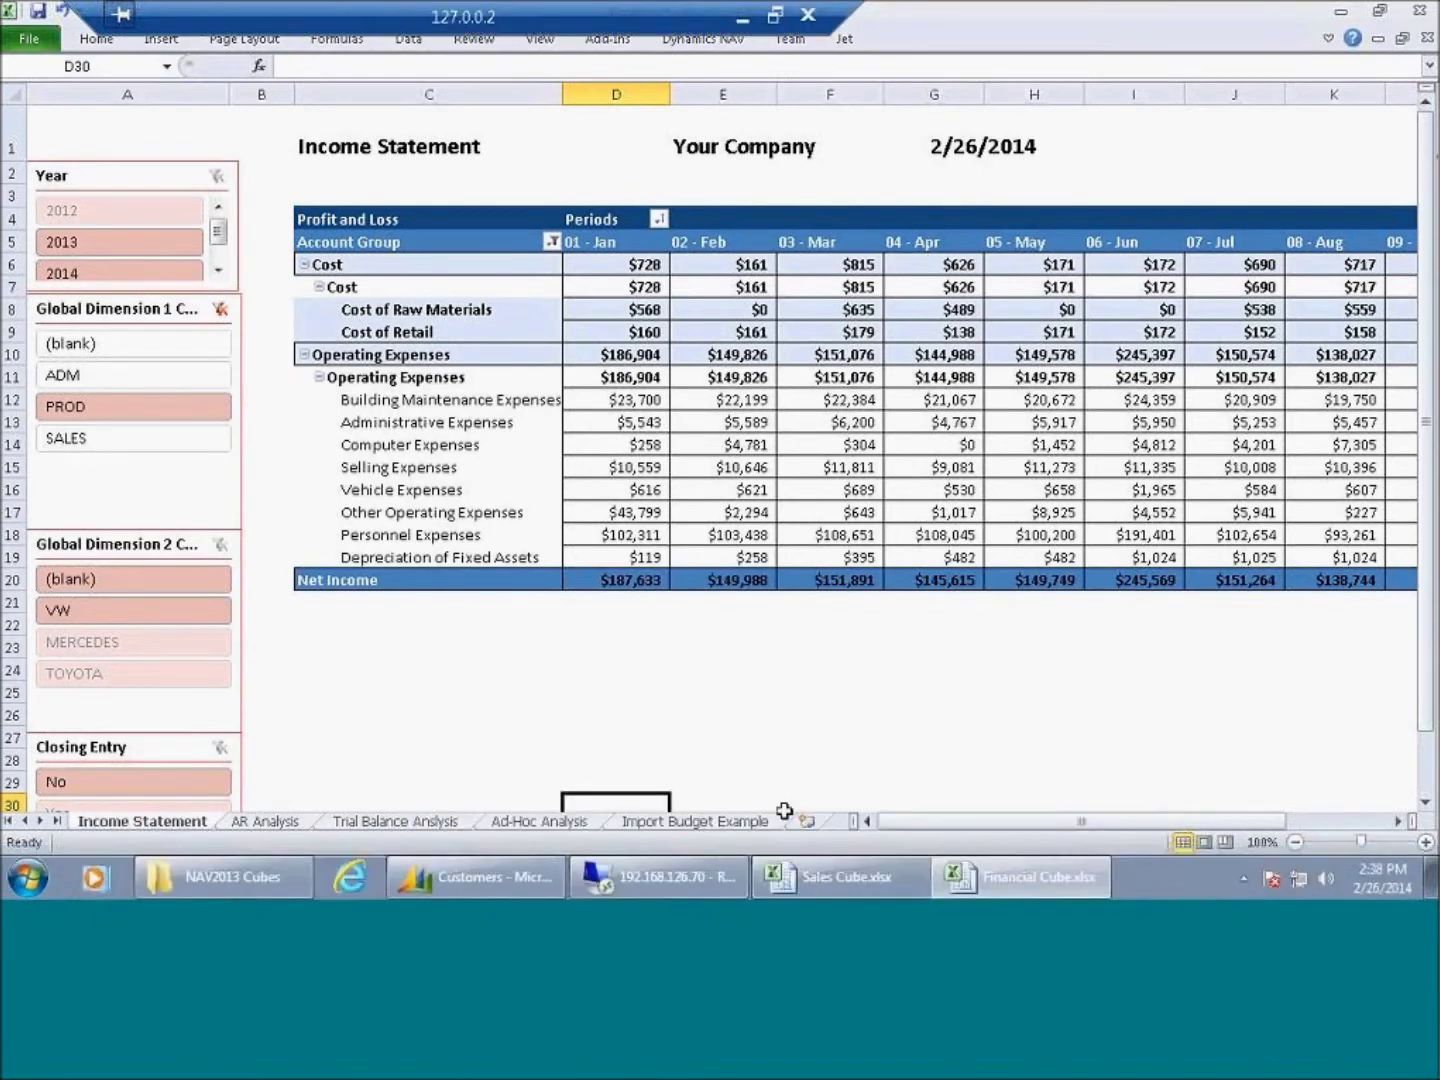
left_click(527, 876)
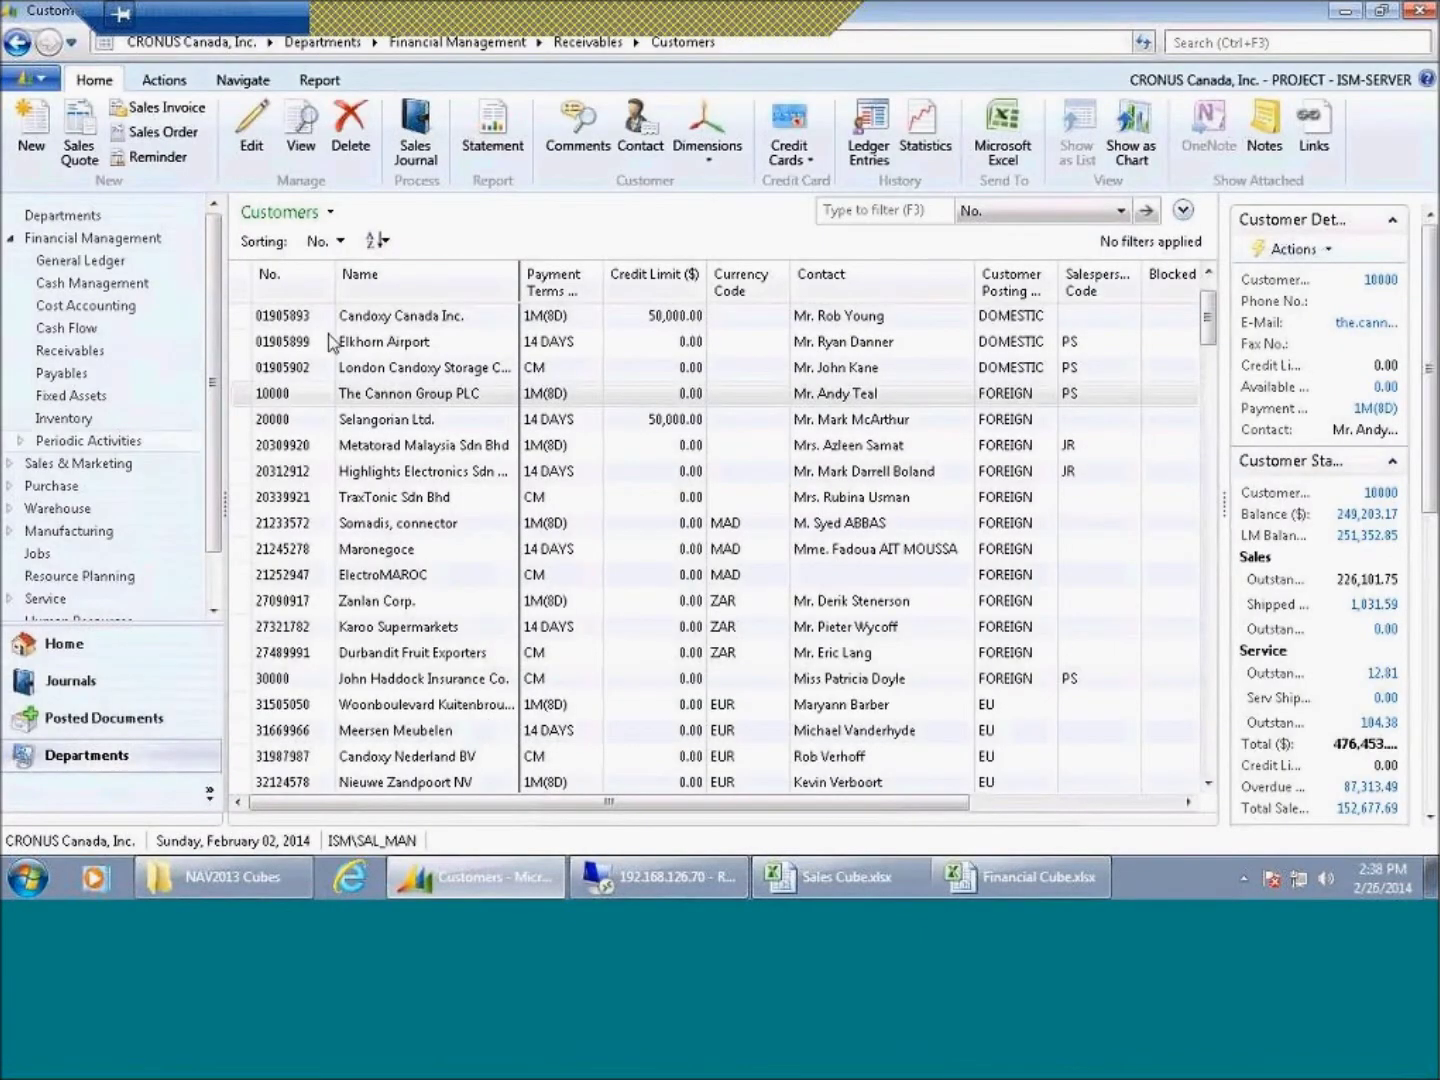
left_click(127, 532)
left_click(349, 181)
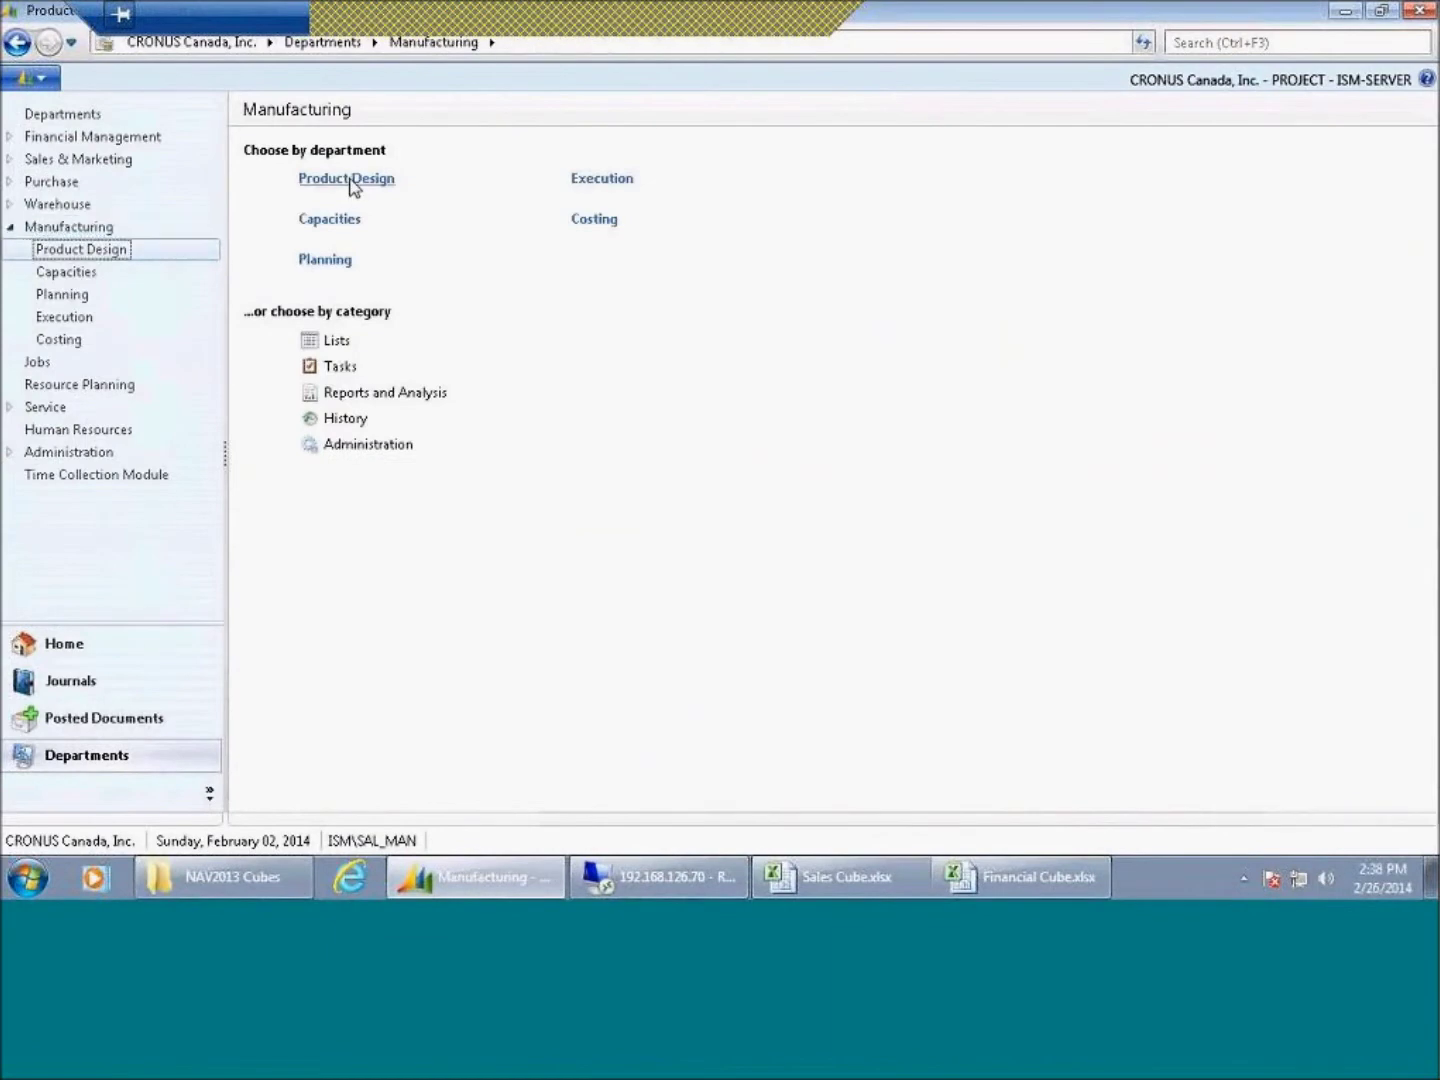
left_click(281, 181)
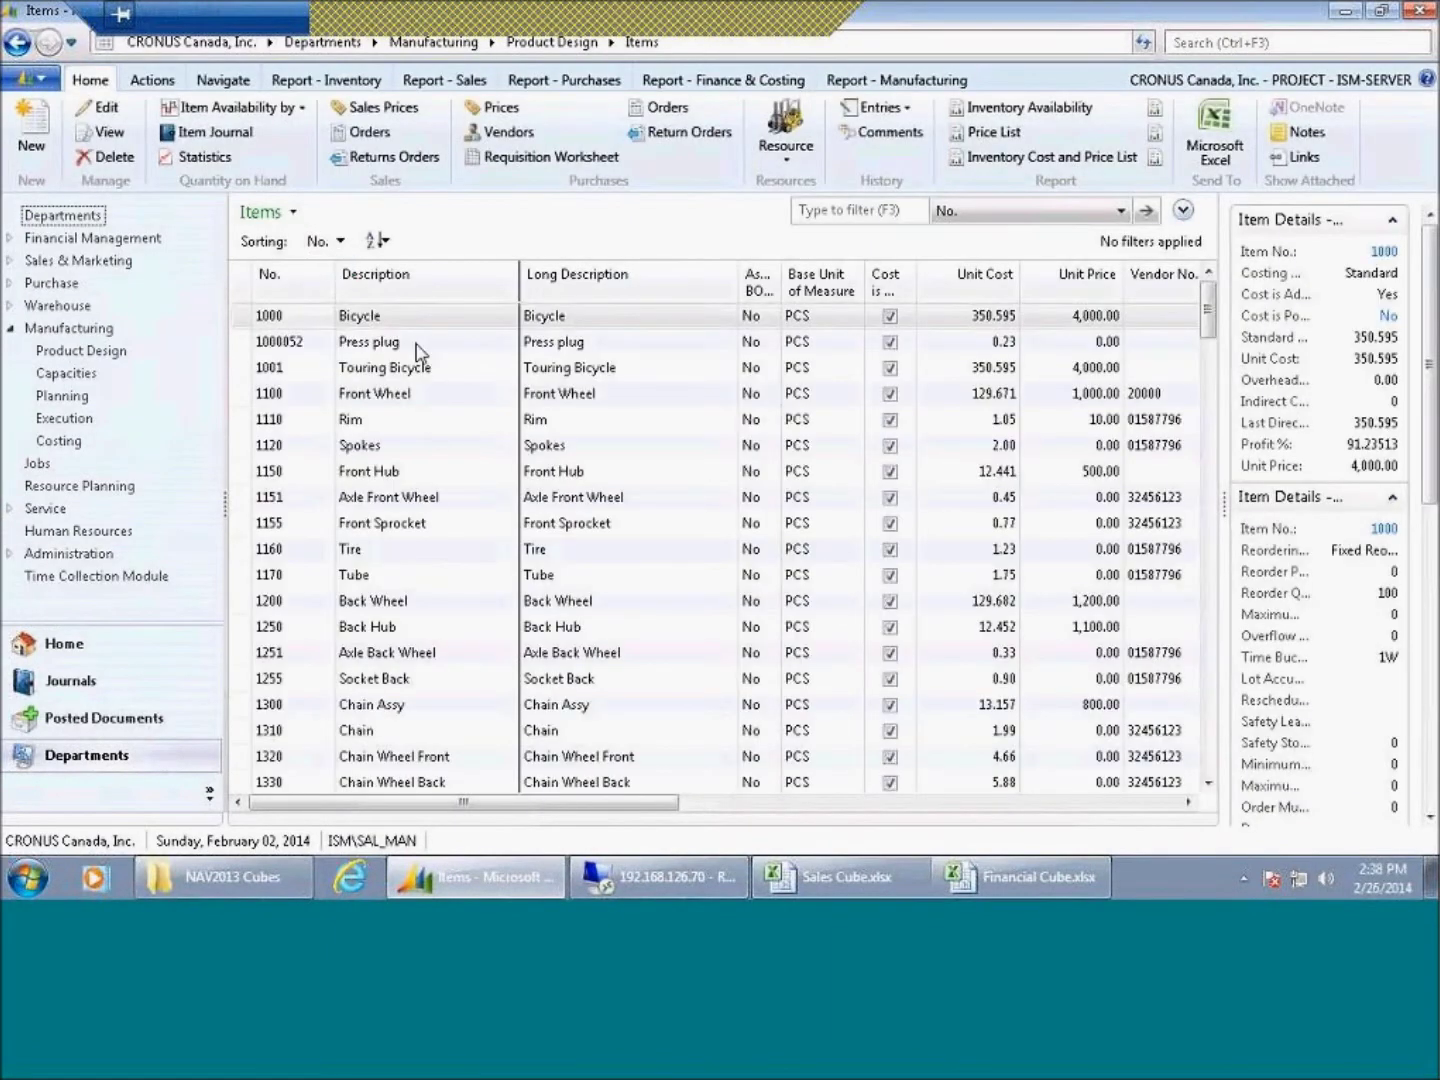
left_click(406, 318)
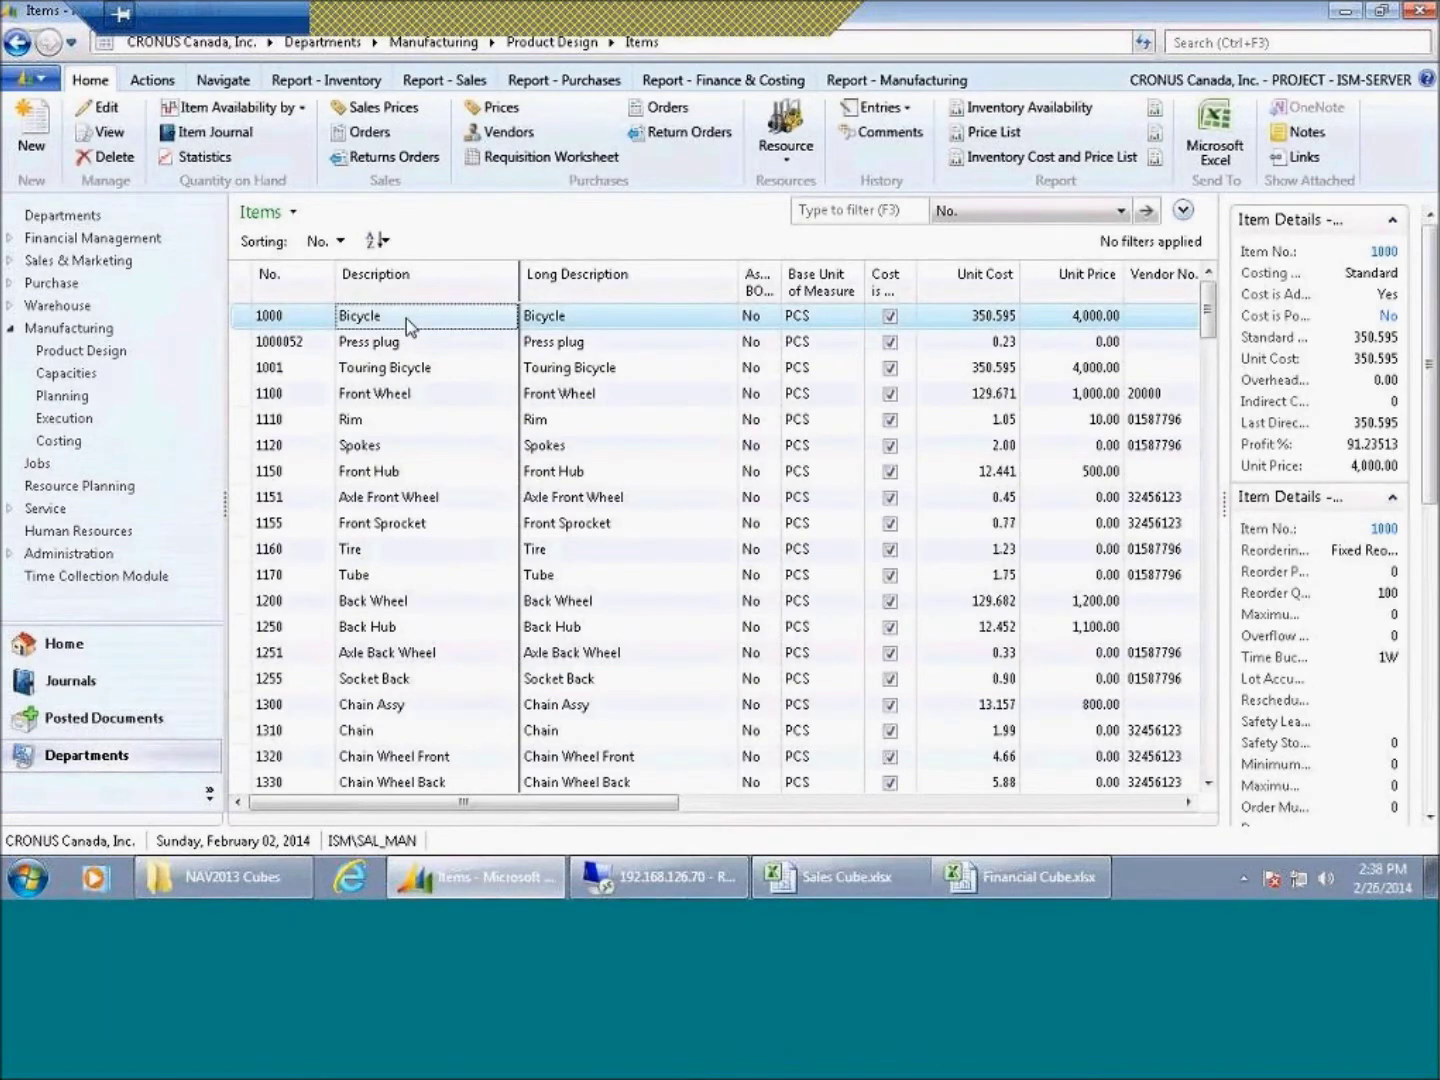
double_click(406, 318)
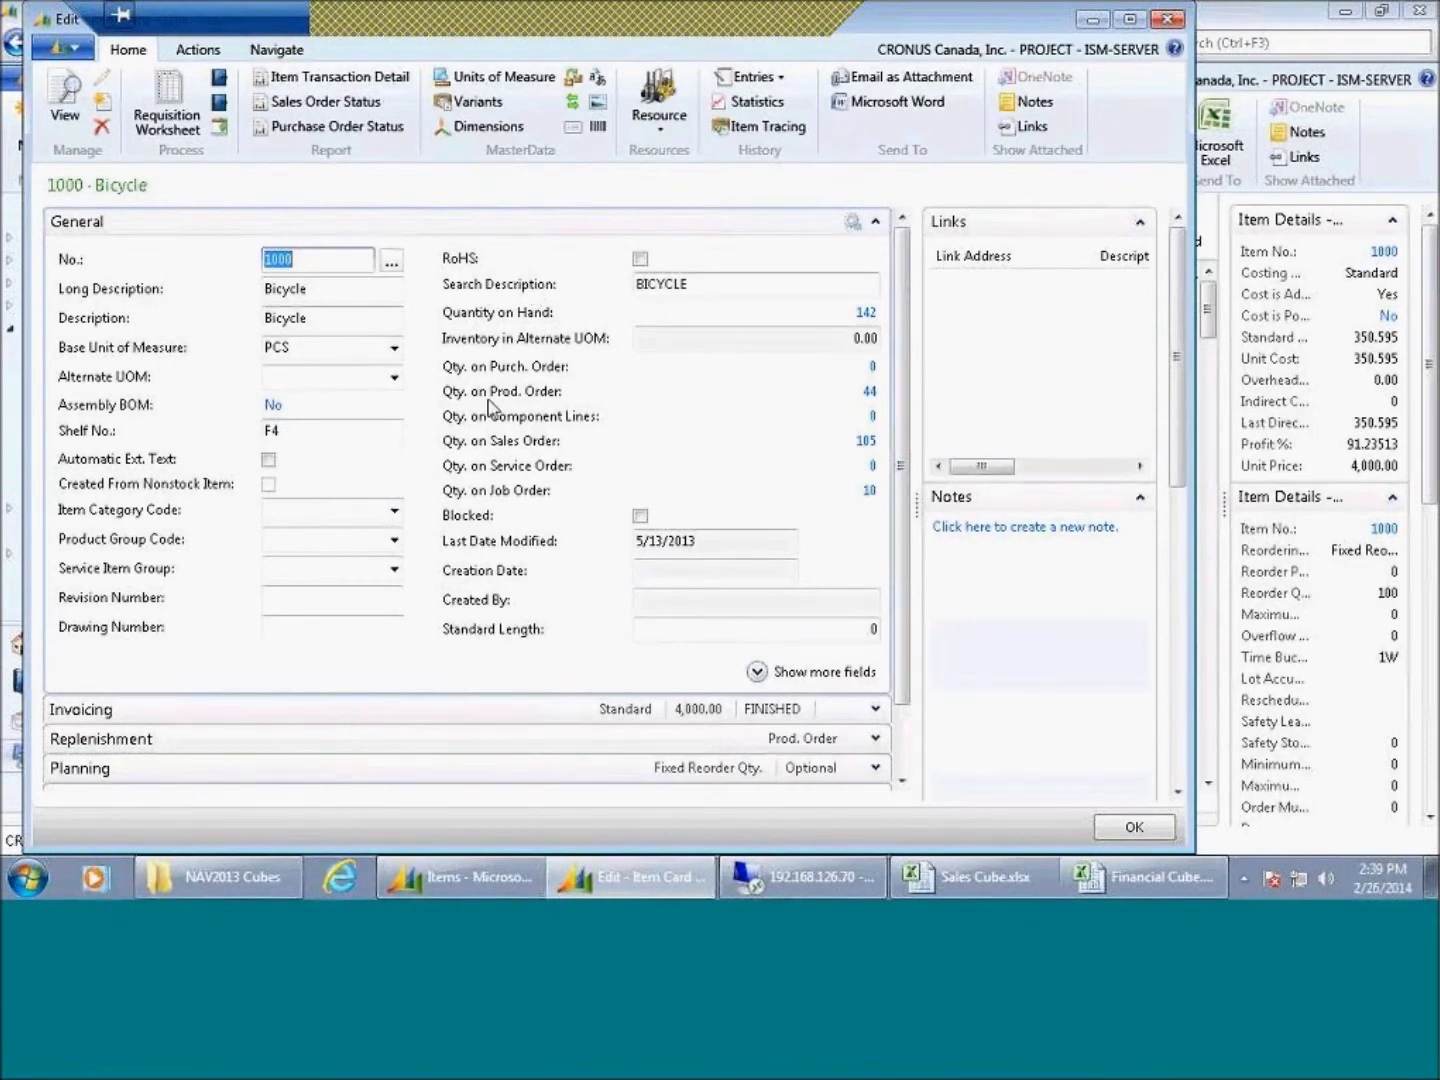
left_click(394, 511)
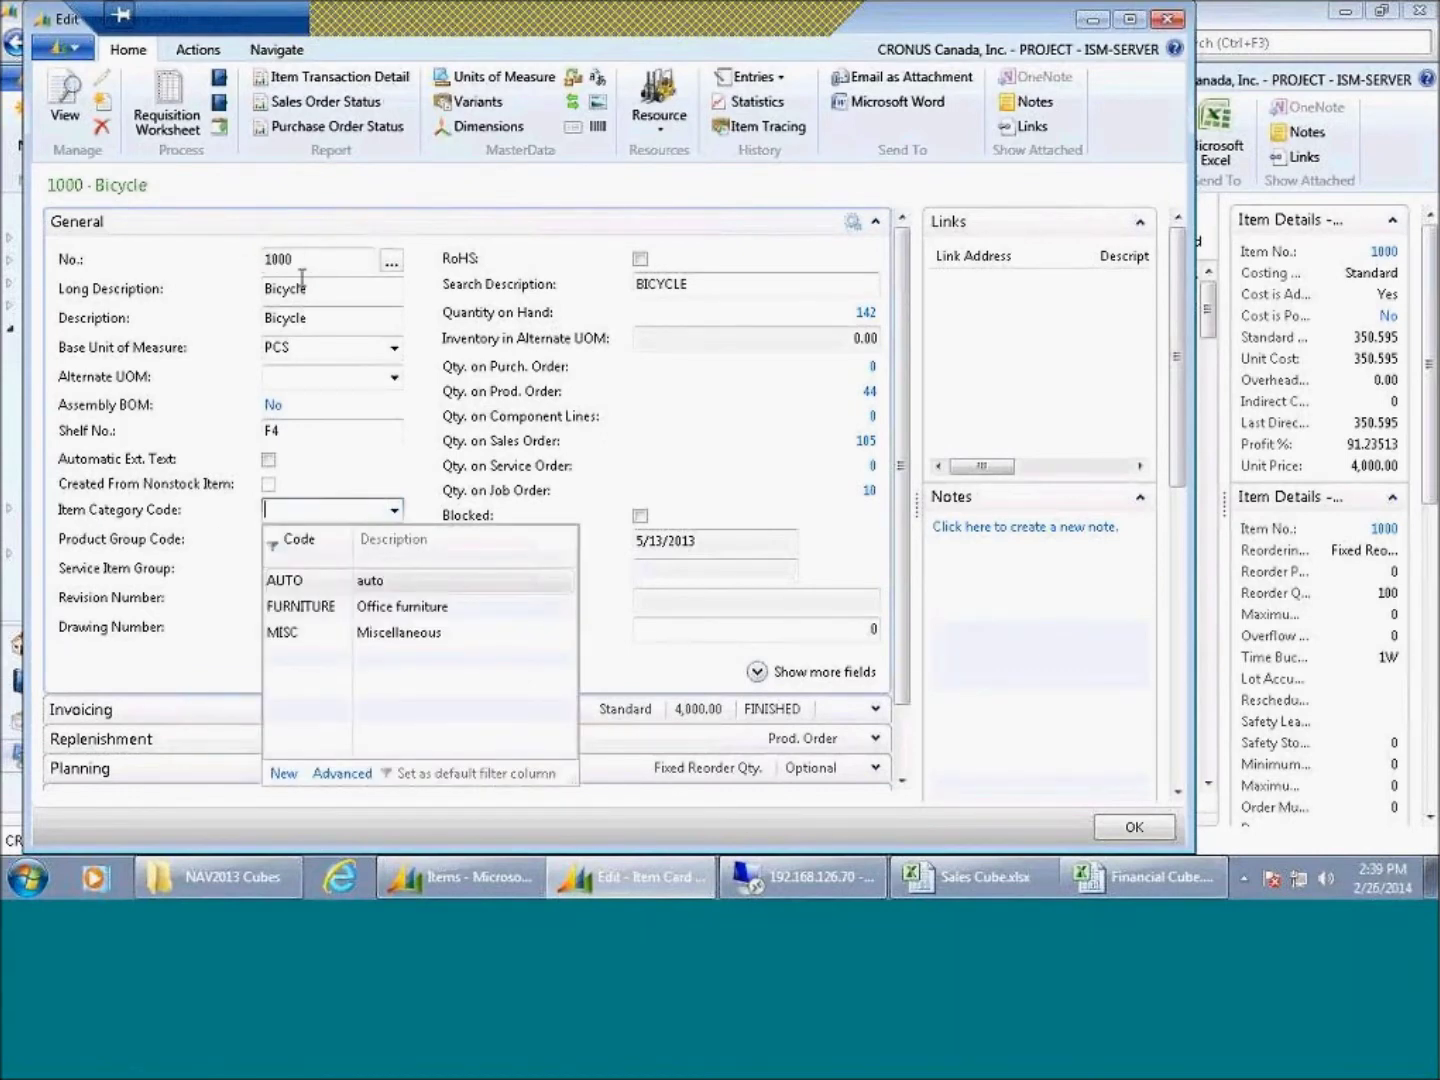
left_click(308, 585)
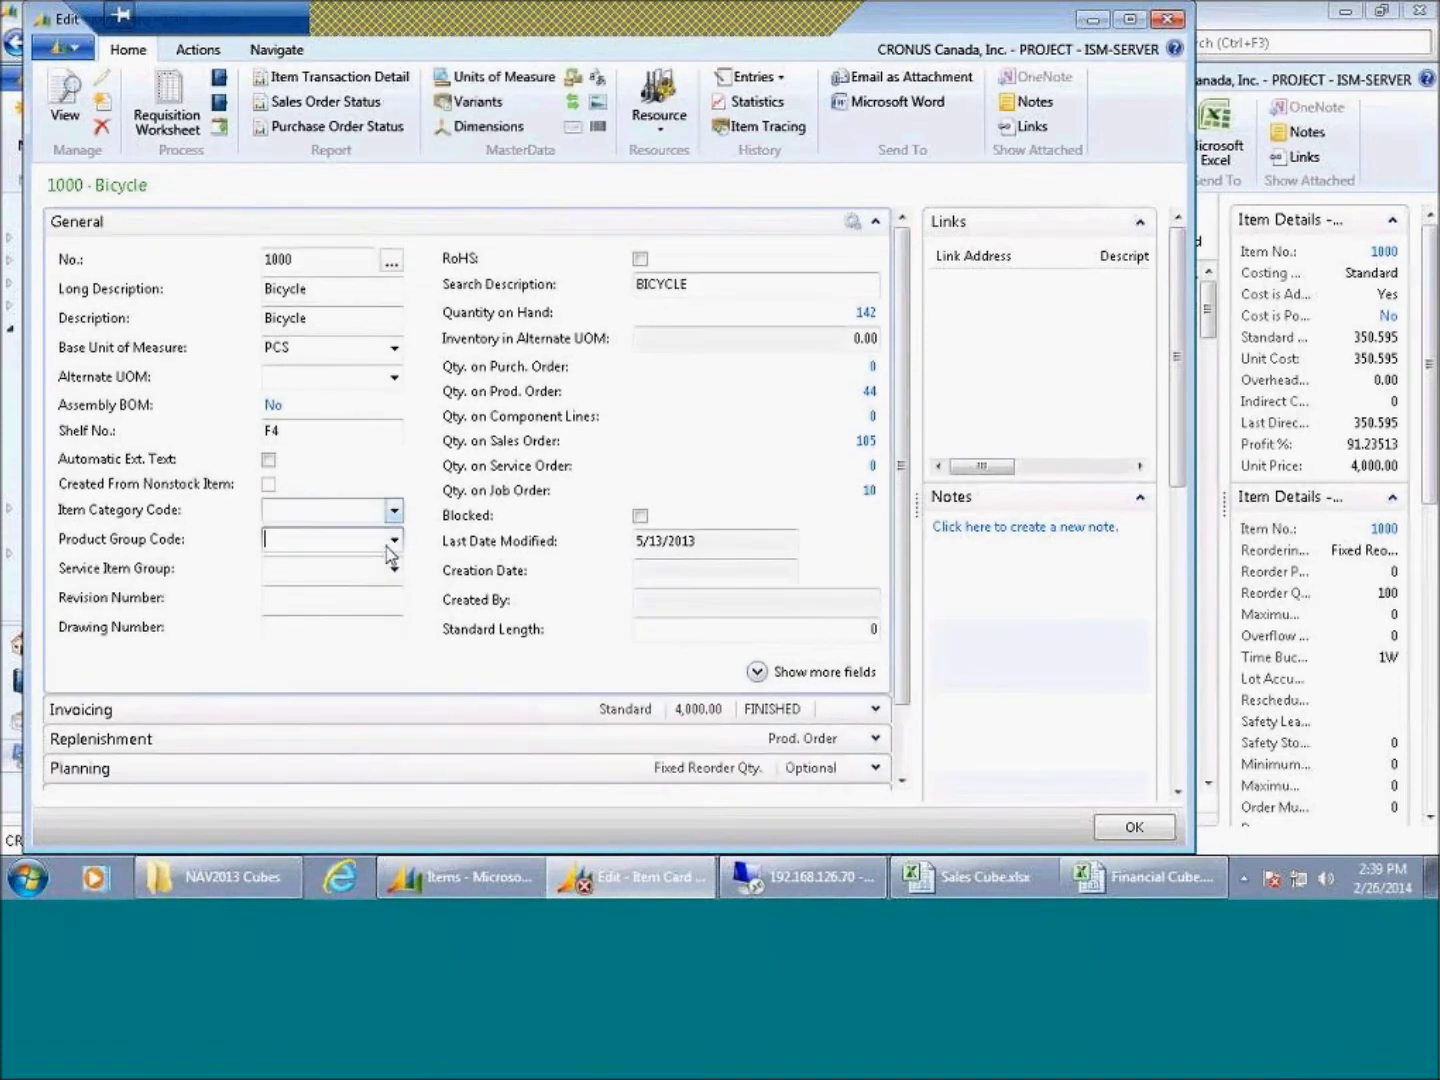
left_click(394, 511)
left_click(360, 603)
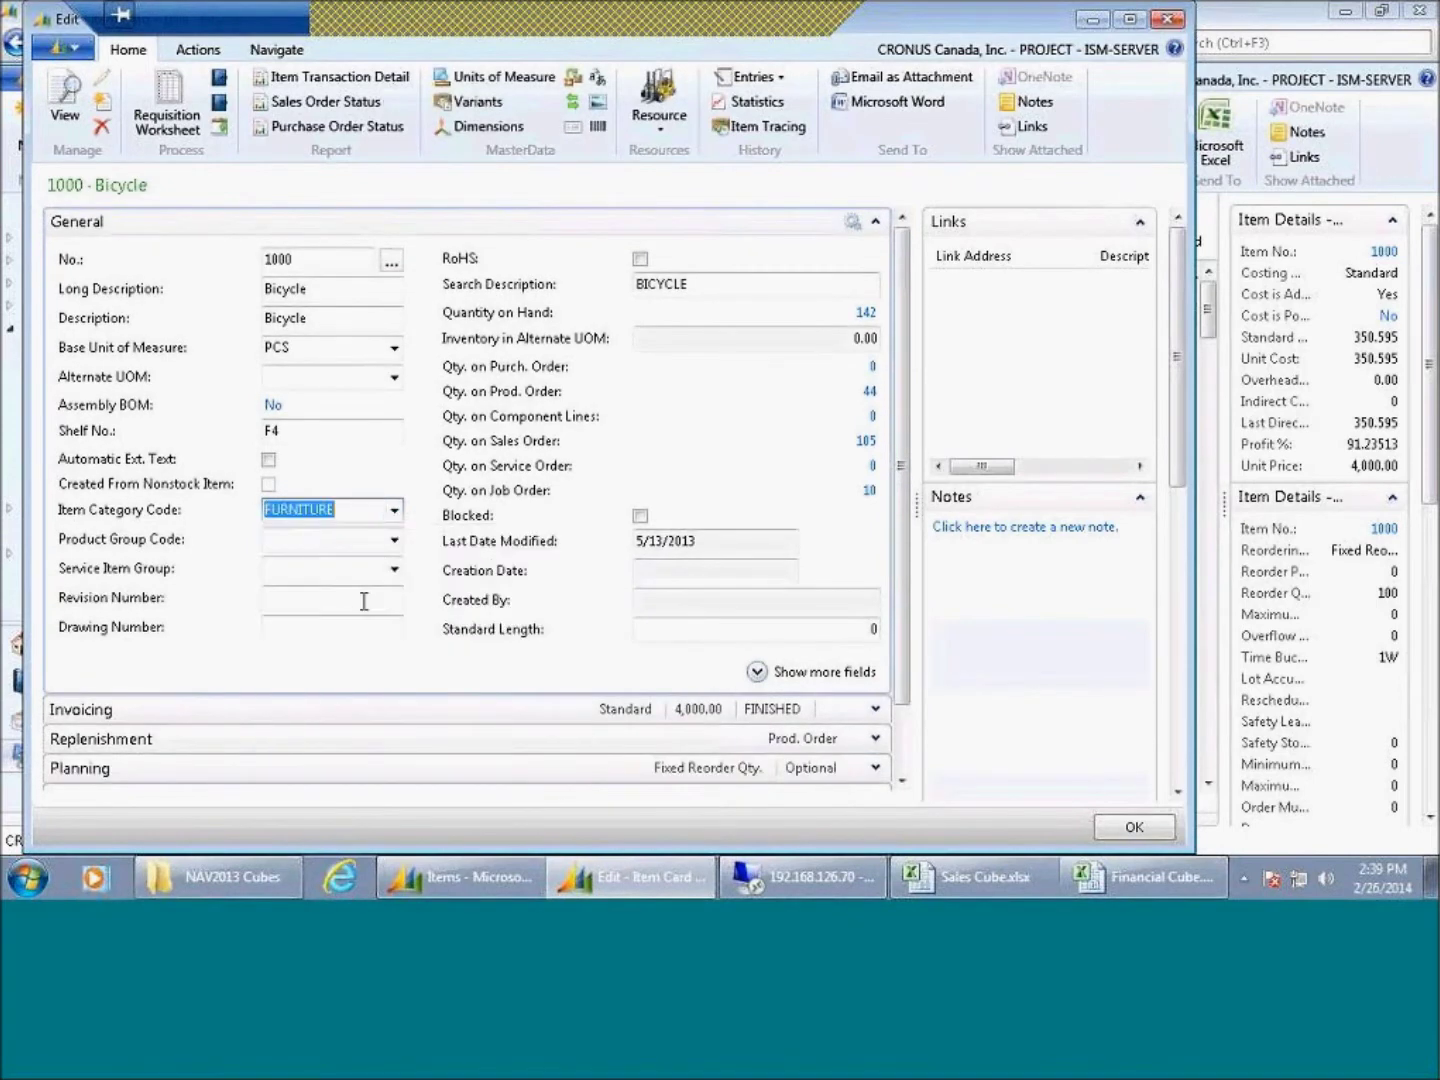
left_click(330, 540)
left_click(394, 540)
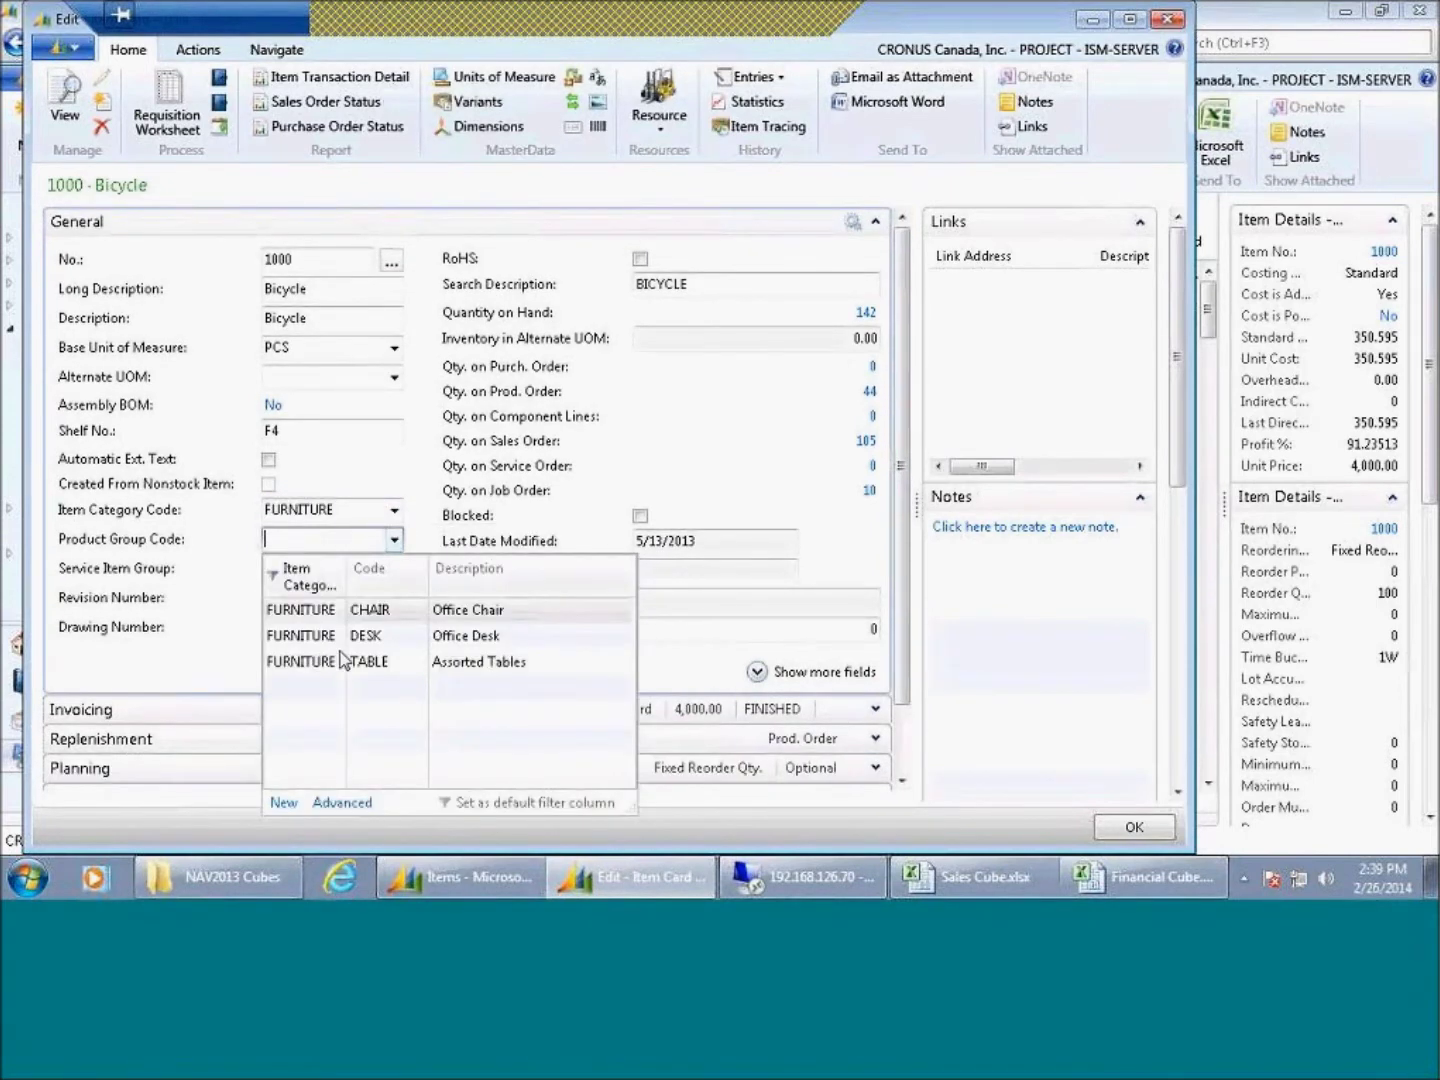
left_click(383, 640)
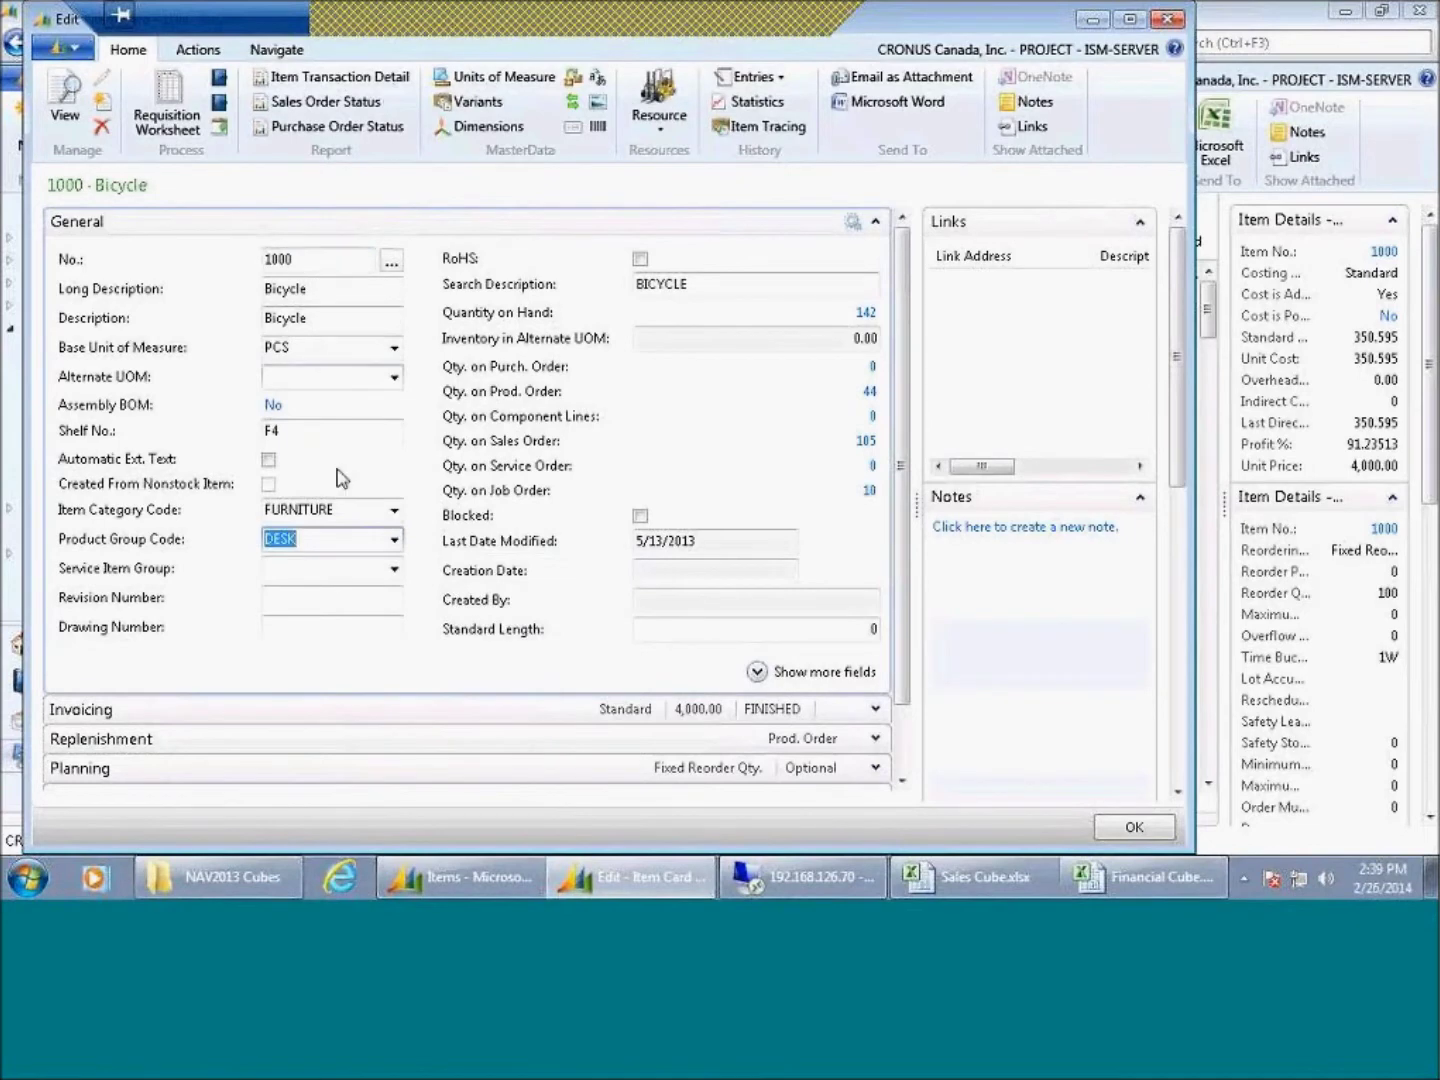
left_click(334, 510)
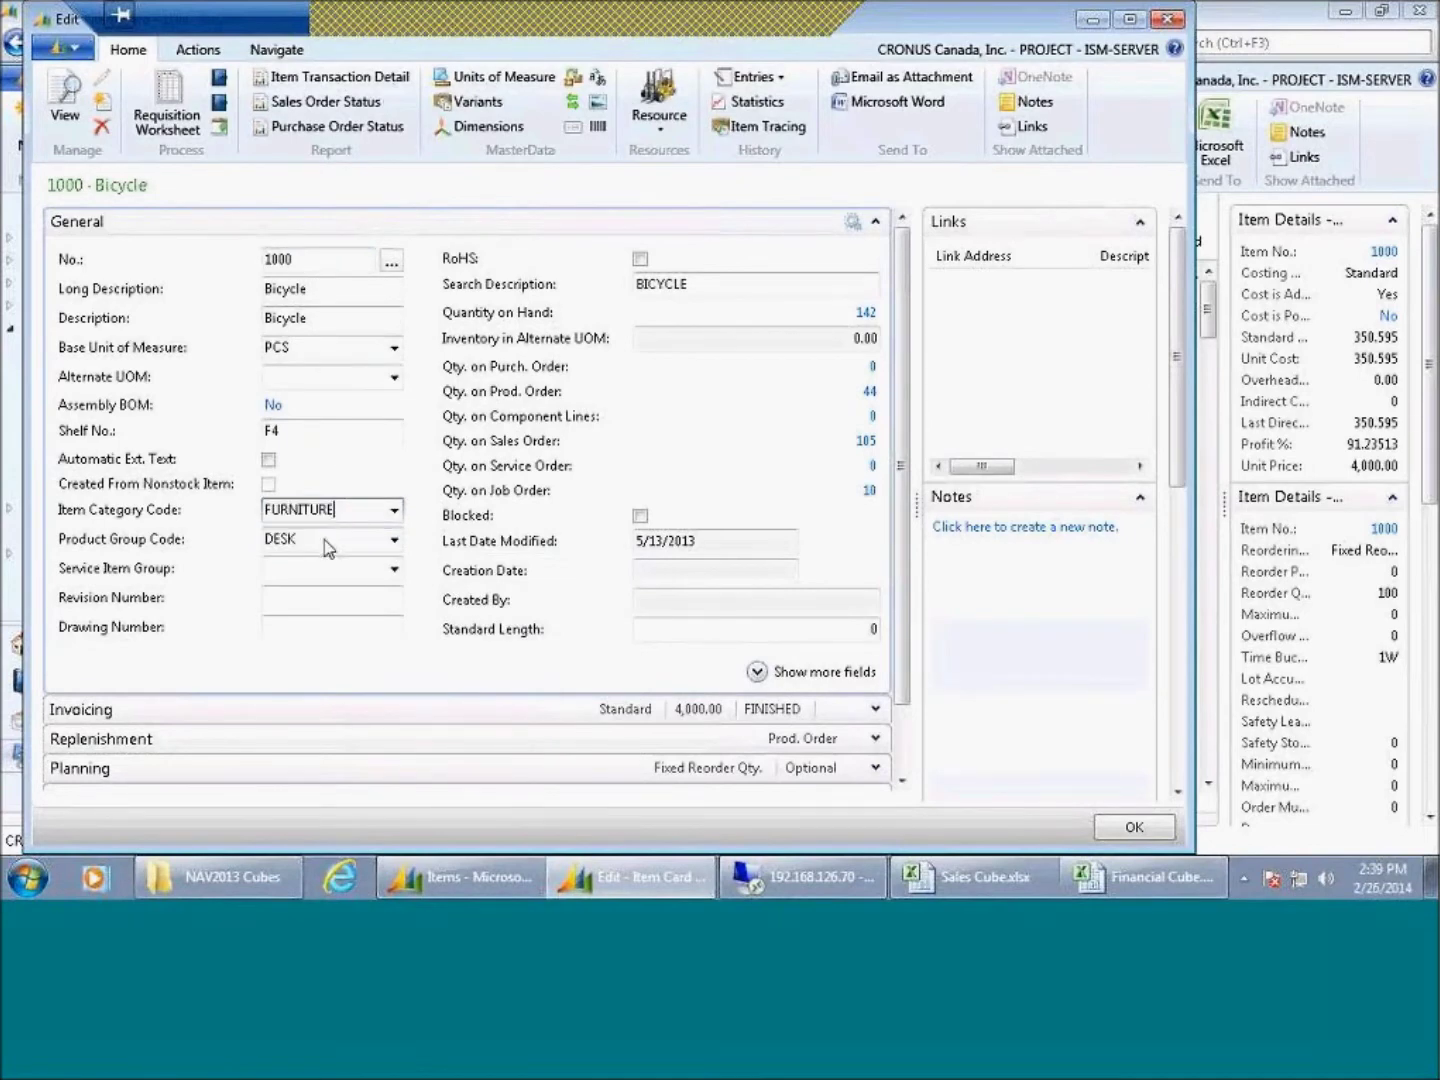
left_click(324, 540)
double_click(347, 540)
left_click(292, 540)
double_click(343, 514)
Bring the Sales Cube workbook forward on its Customer Sales Analysis sheet
left_click(385, 515)
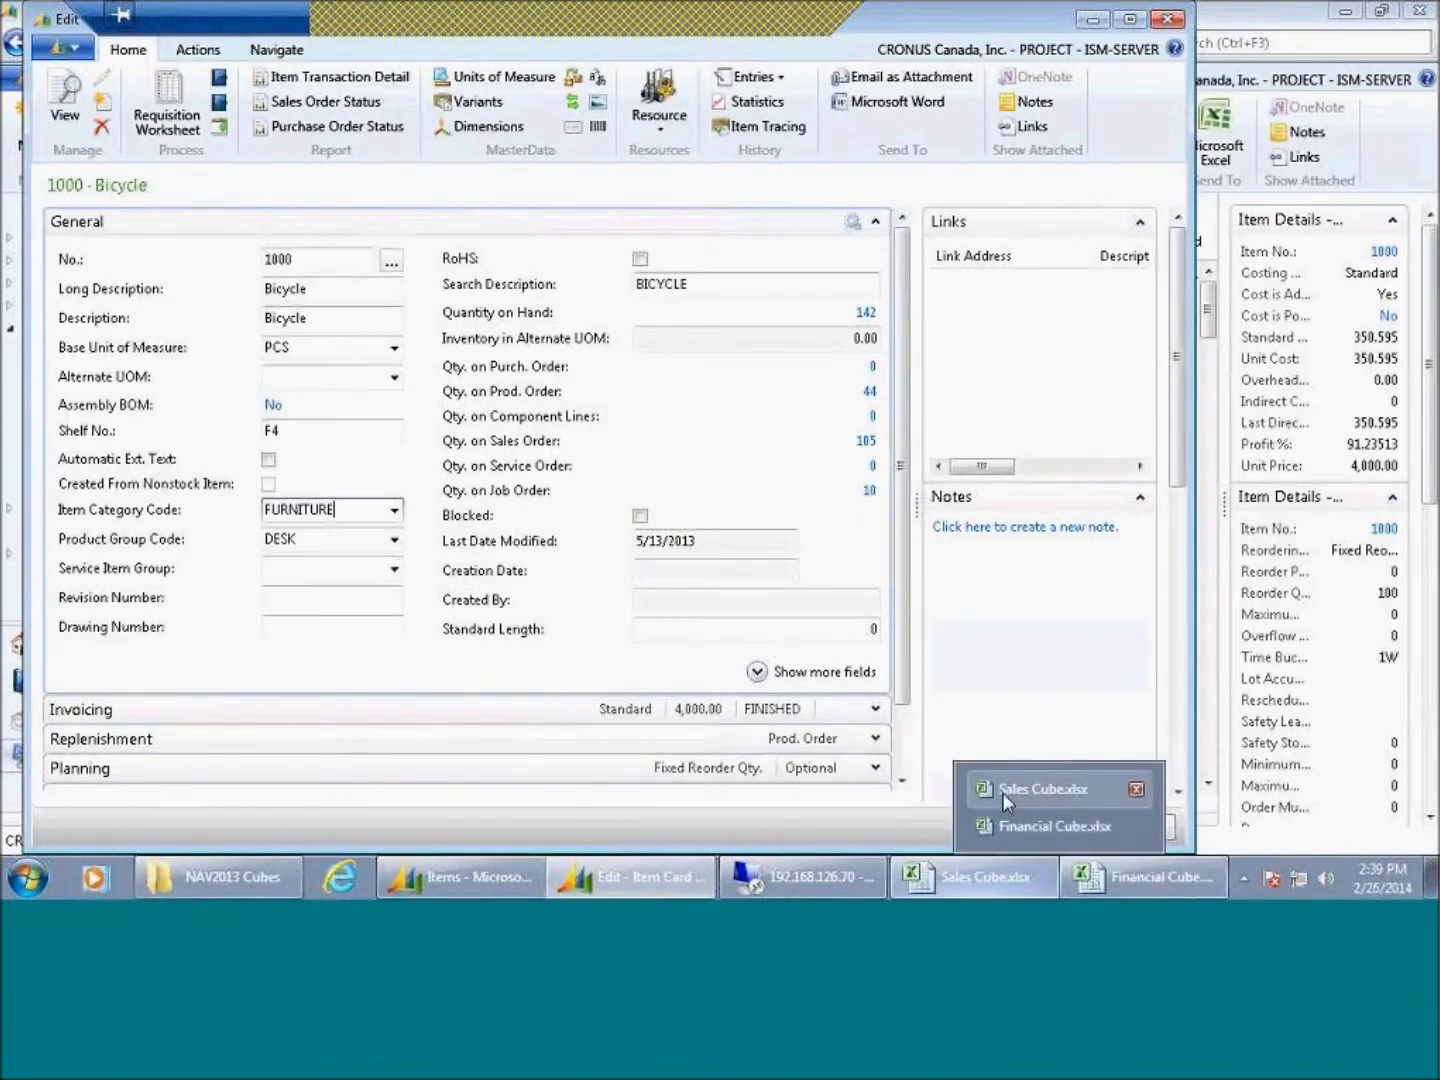
left_click(990, 785)
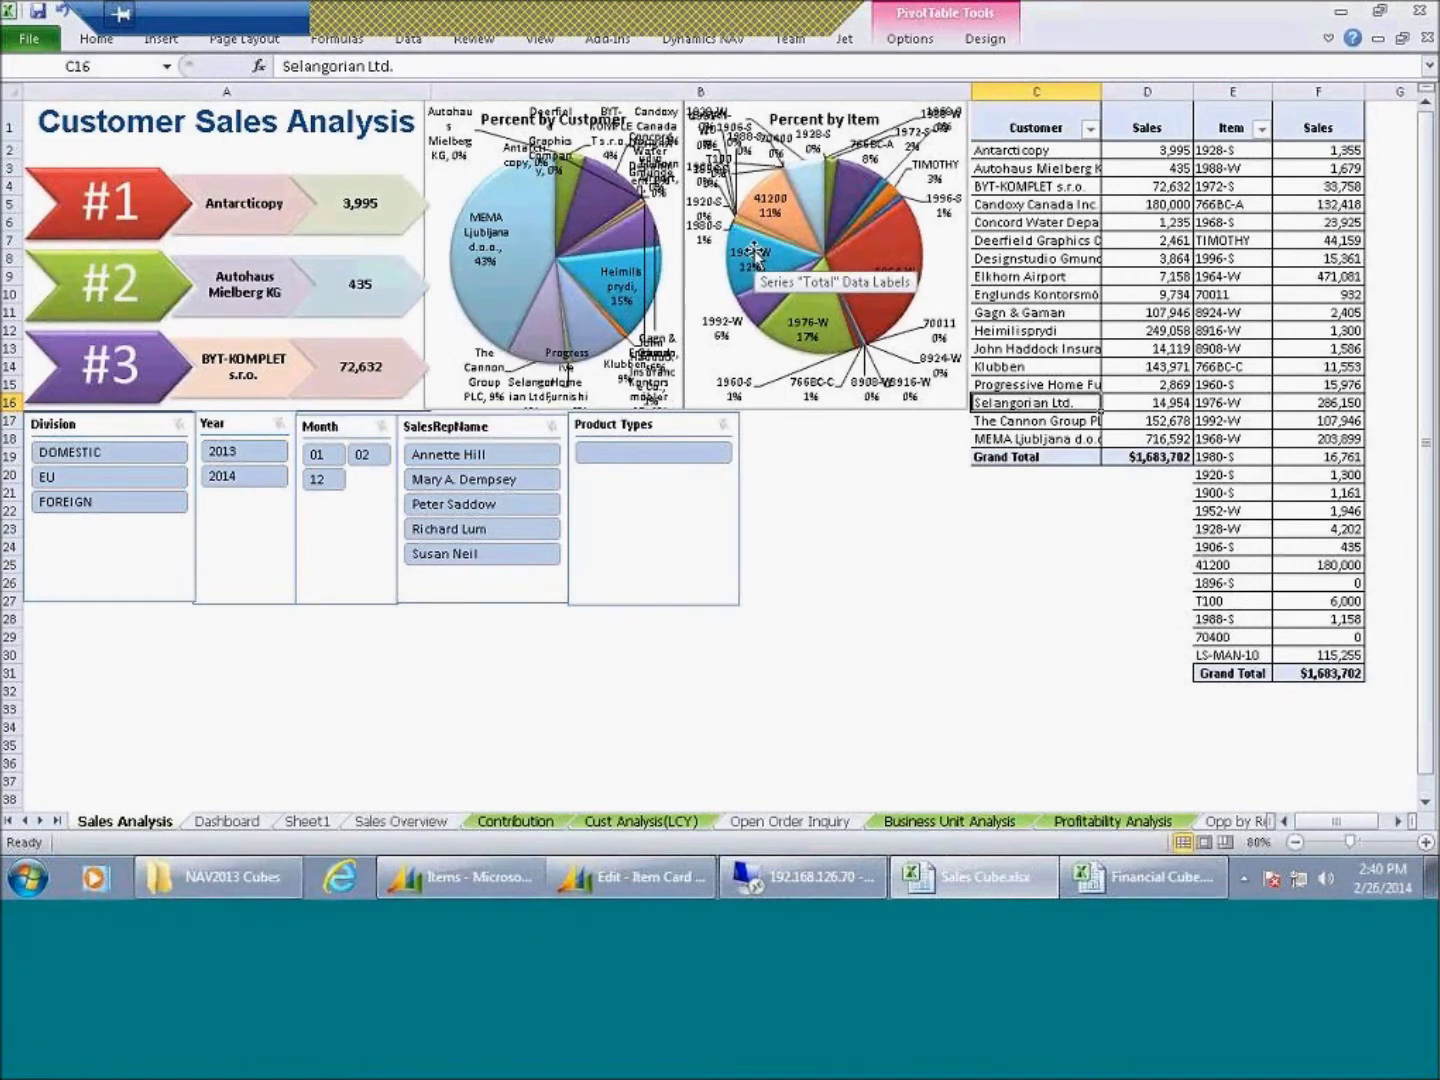
Try filtering the analysis to DOMESTIC and dismiss the missing-data warnings
left_click(82, 460)
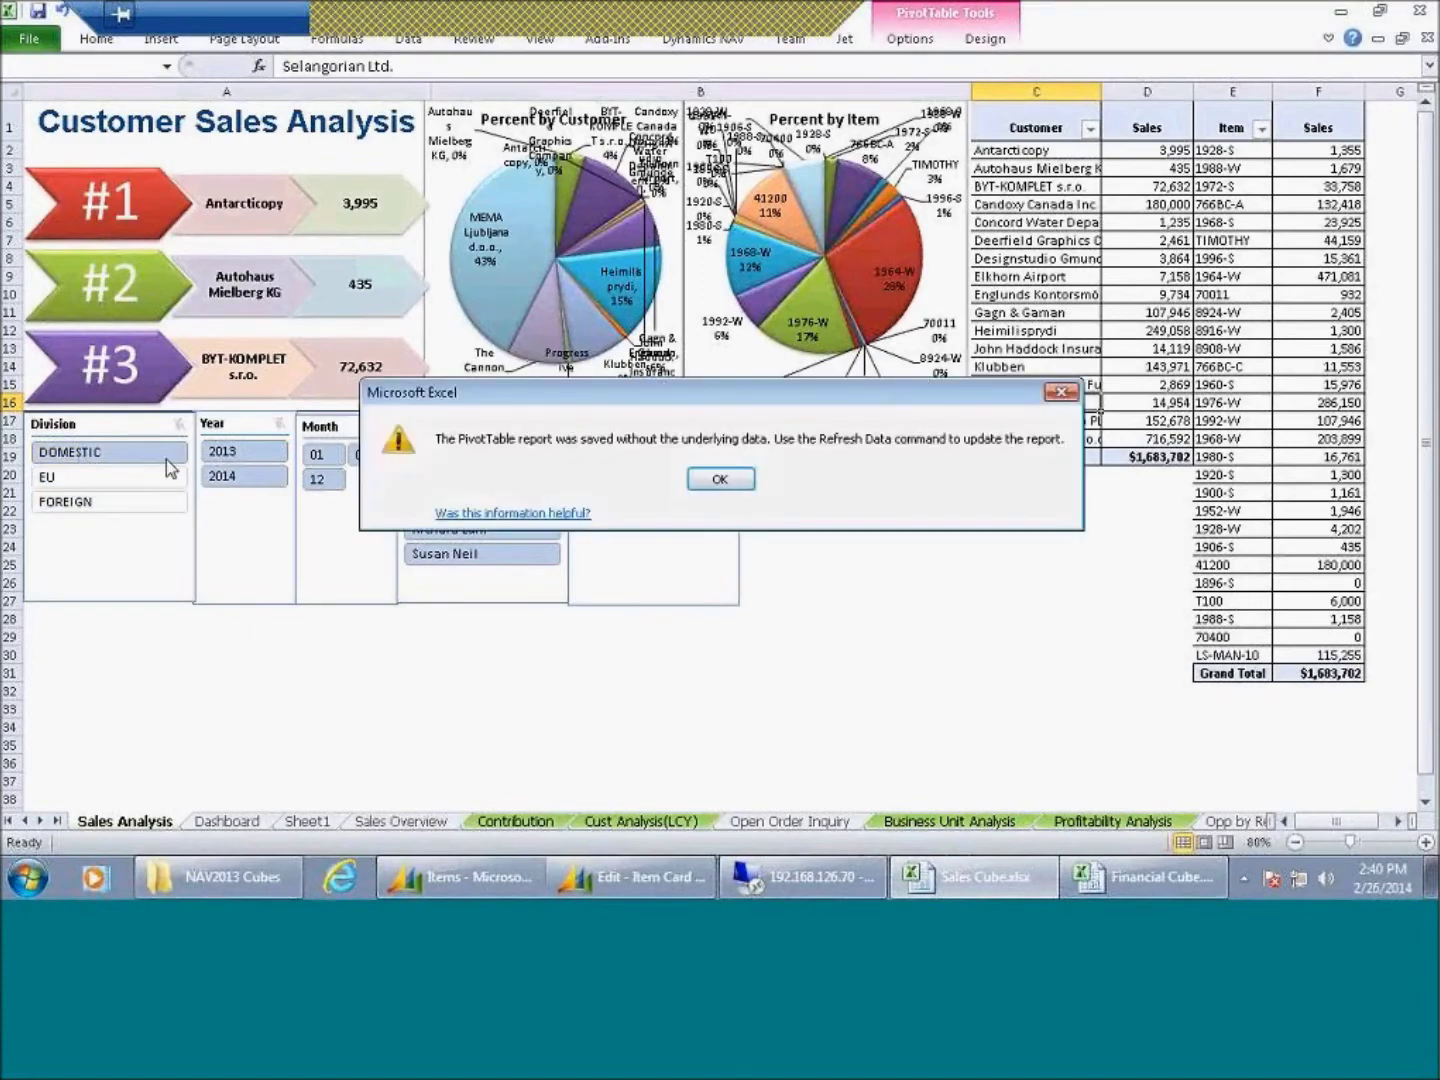
left_click(720, 479)
key("Return")
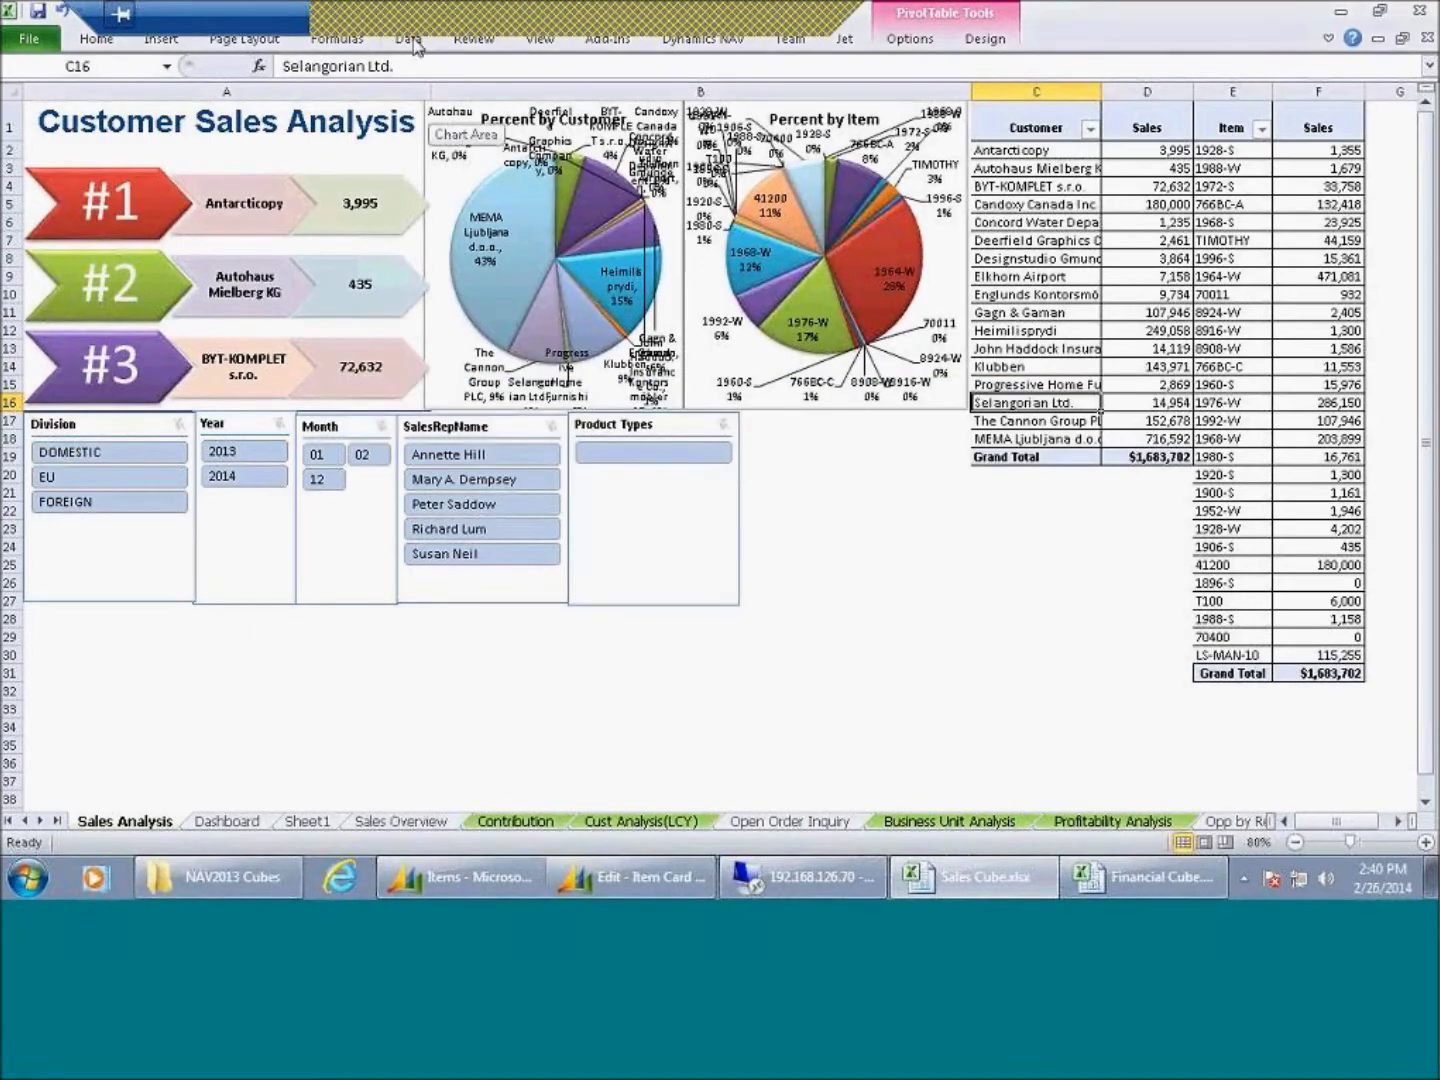
Attempt Refresh All, then cancel the failed SQL Server login and remaining connection refreshes
left_click(408, 38)
left_click(422, 103)
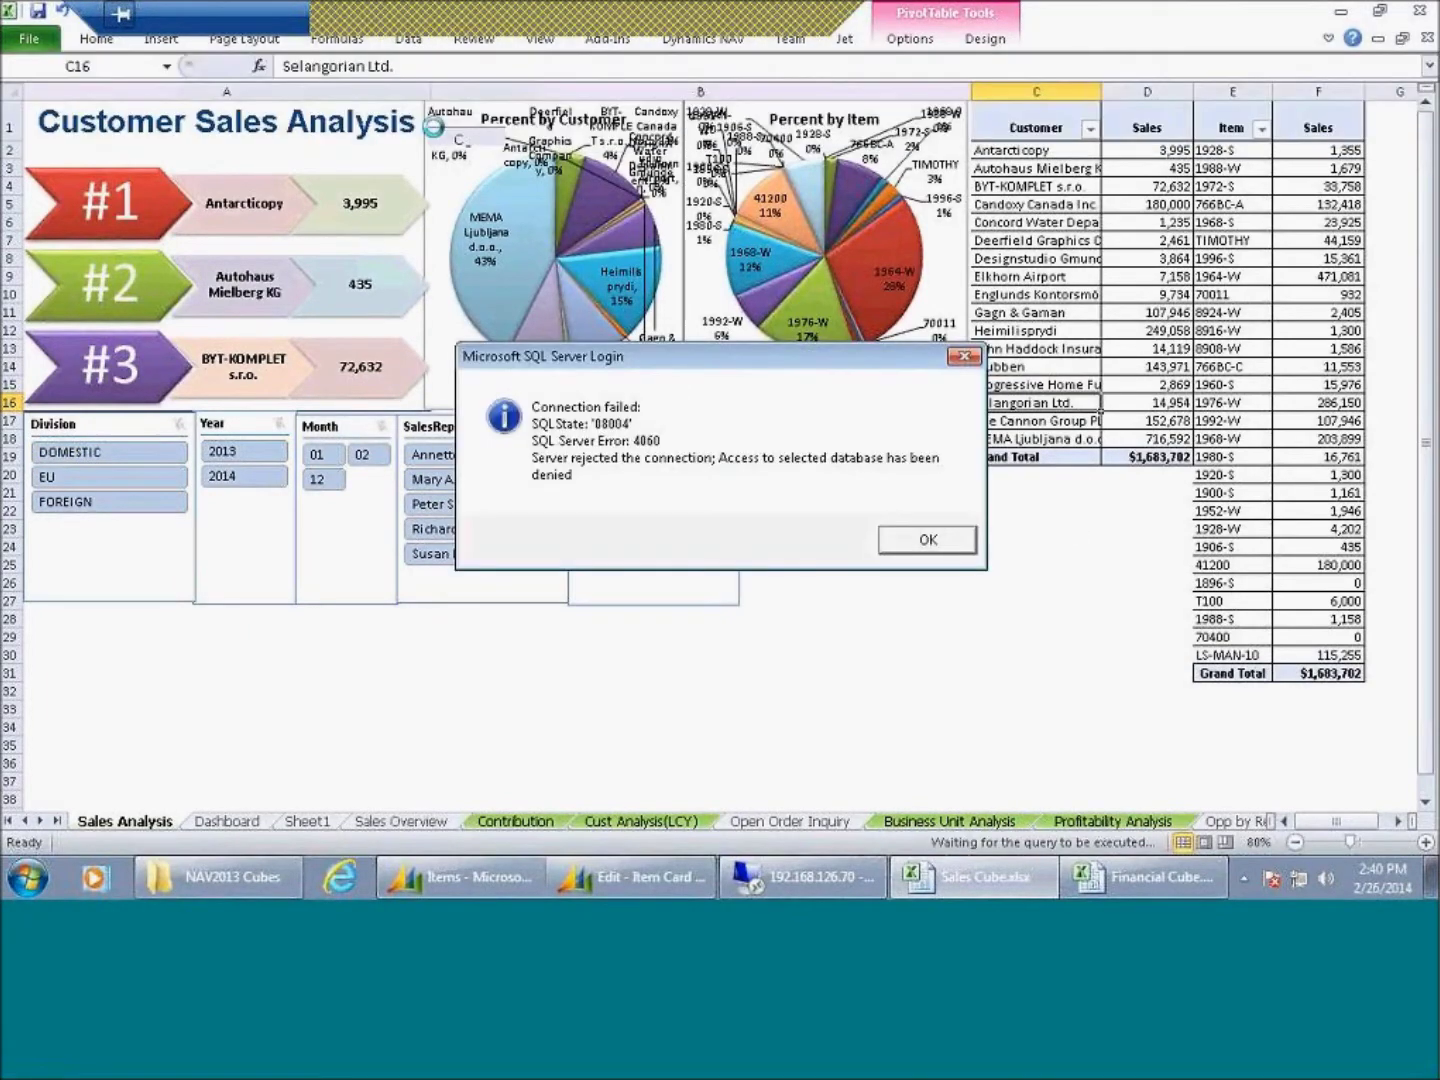
left_click(905, 540)
left_click(866, 298)
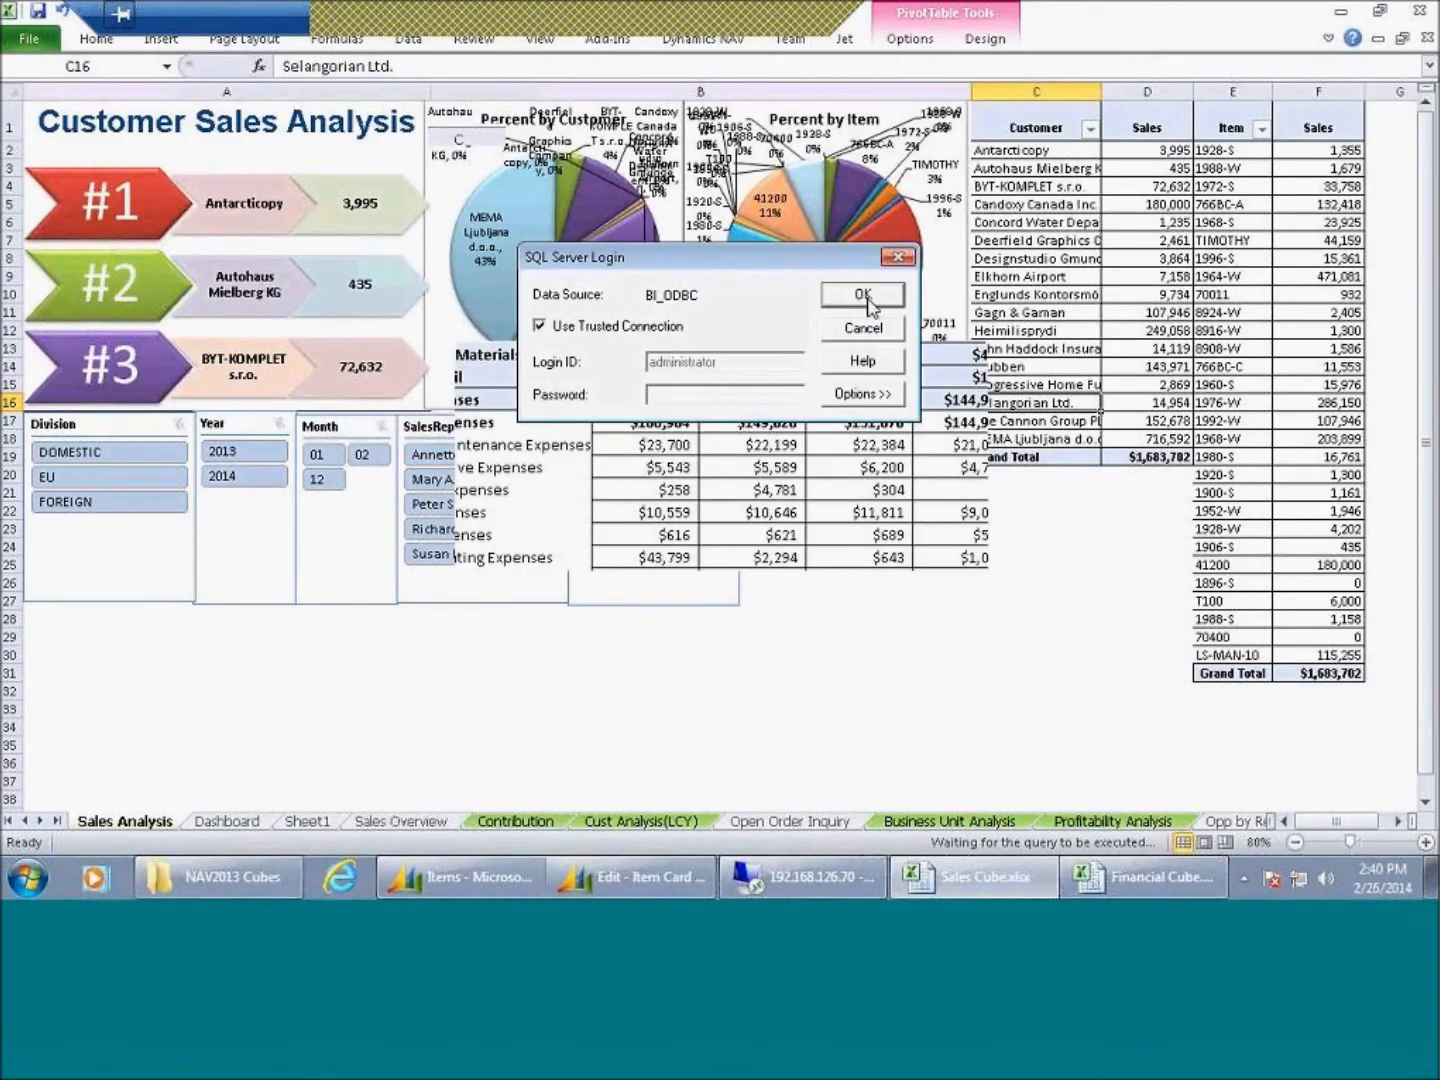
left_click(928, 540)
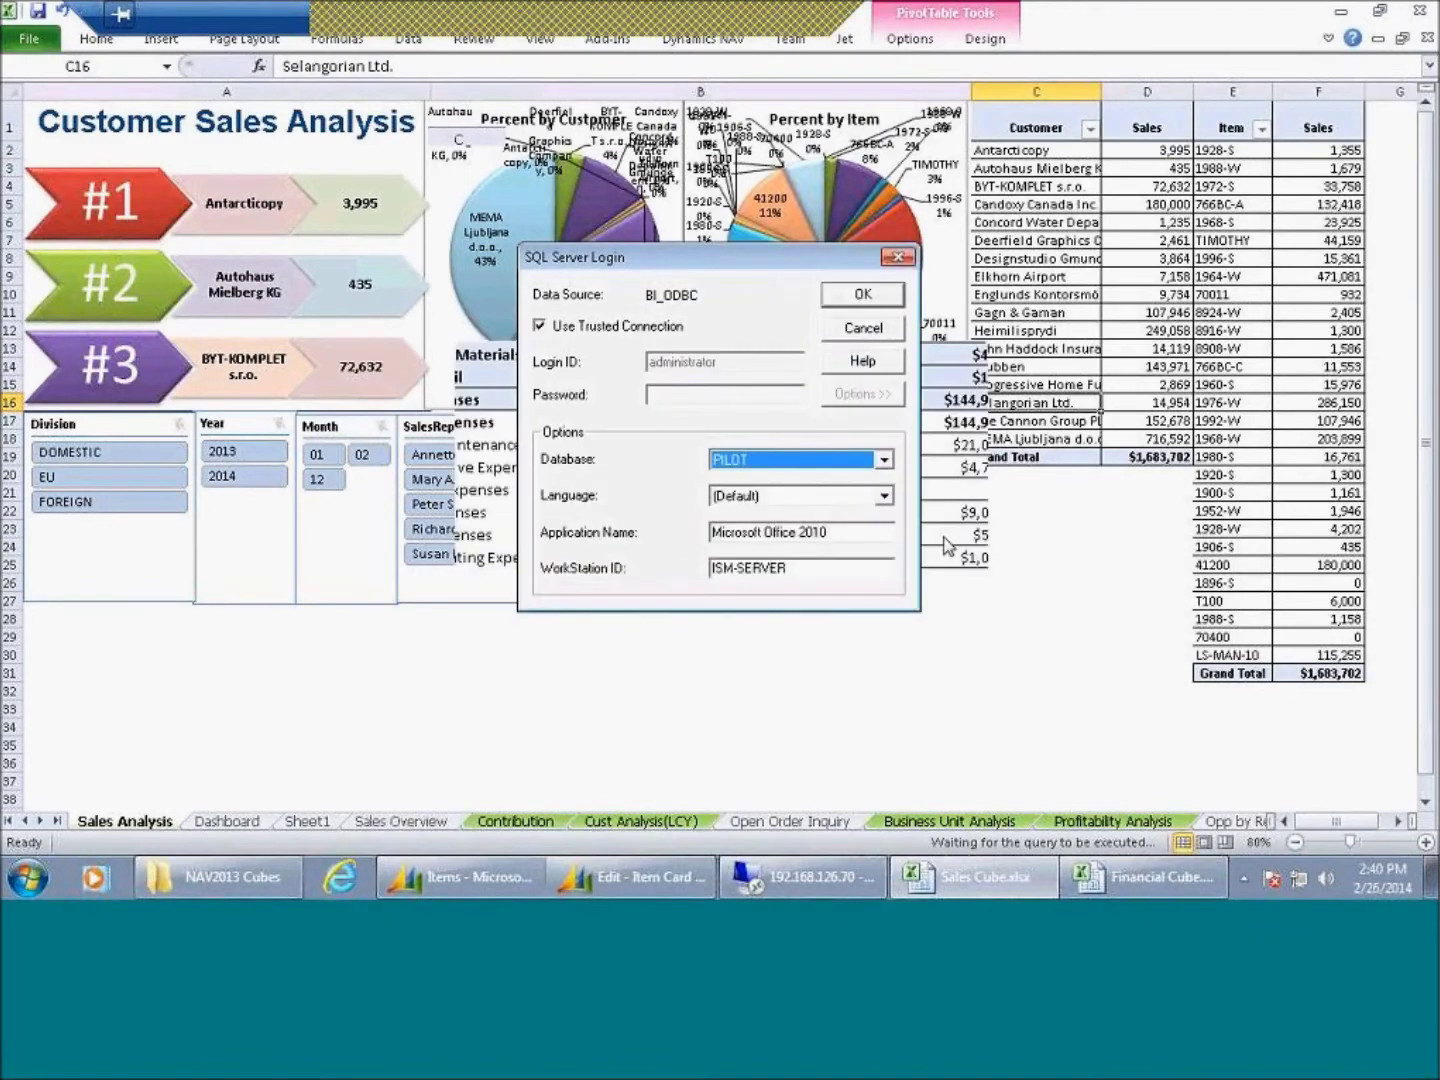
left_click(884, 461)
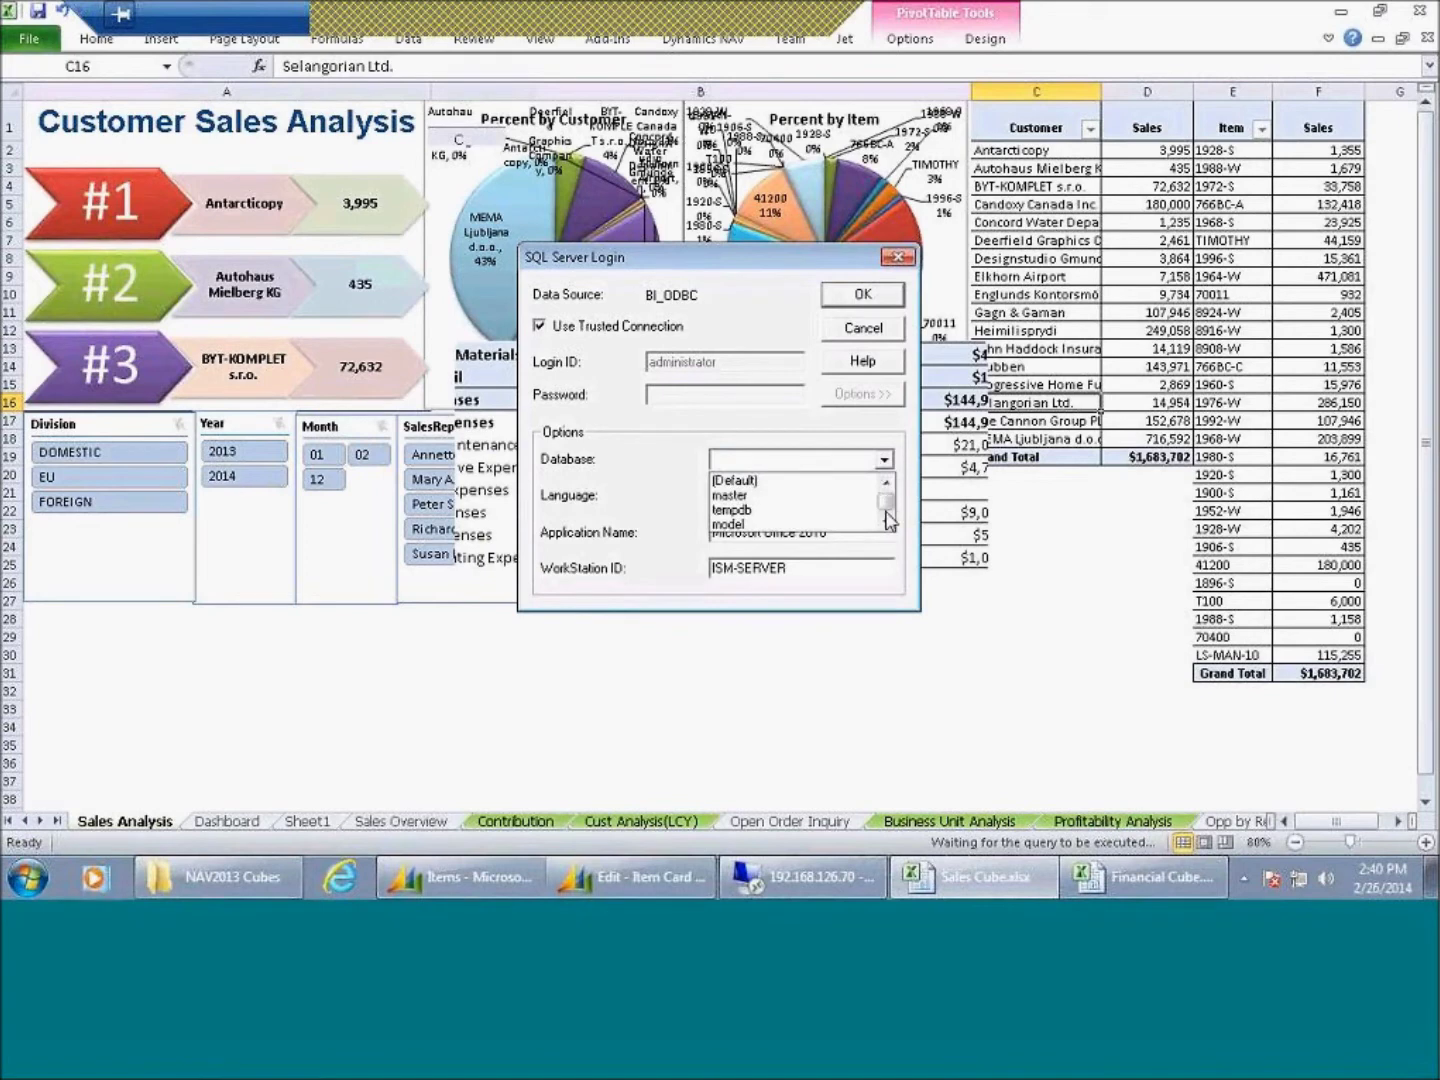
scroll(884, 501, "down", 2)
left_click_drag(880, 503, 886, 310)
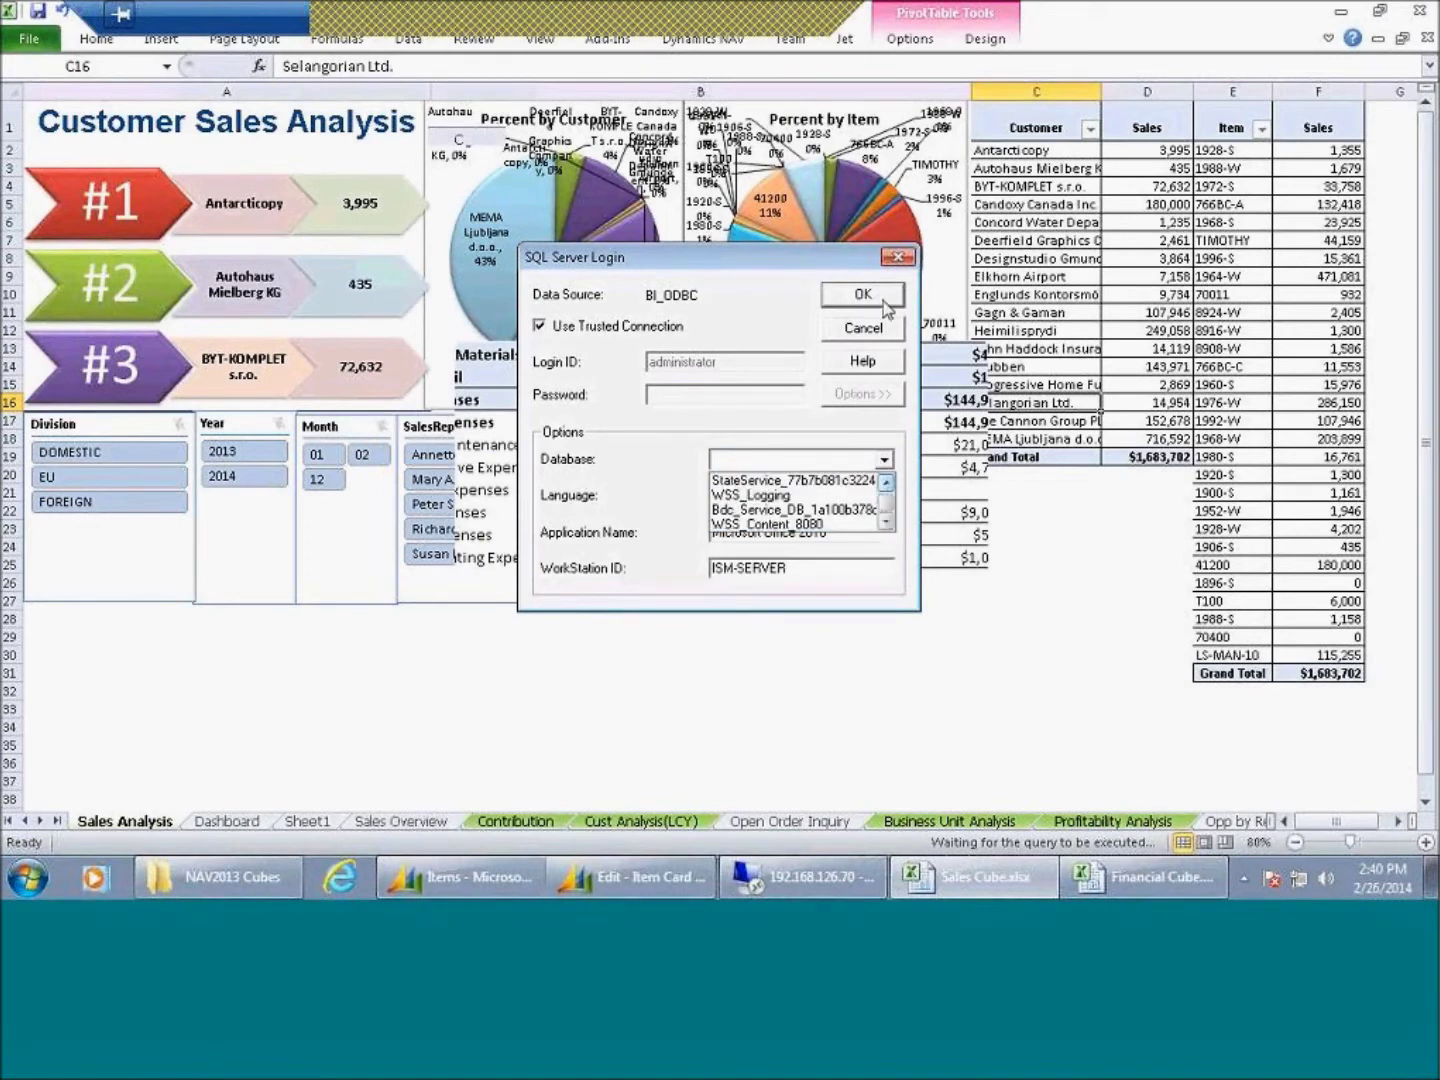
left_click(884, 345)
left_click(882, 345)
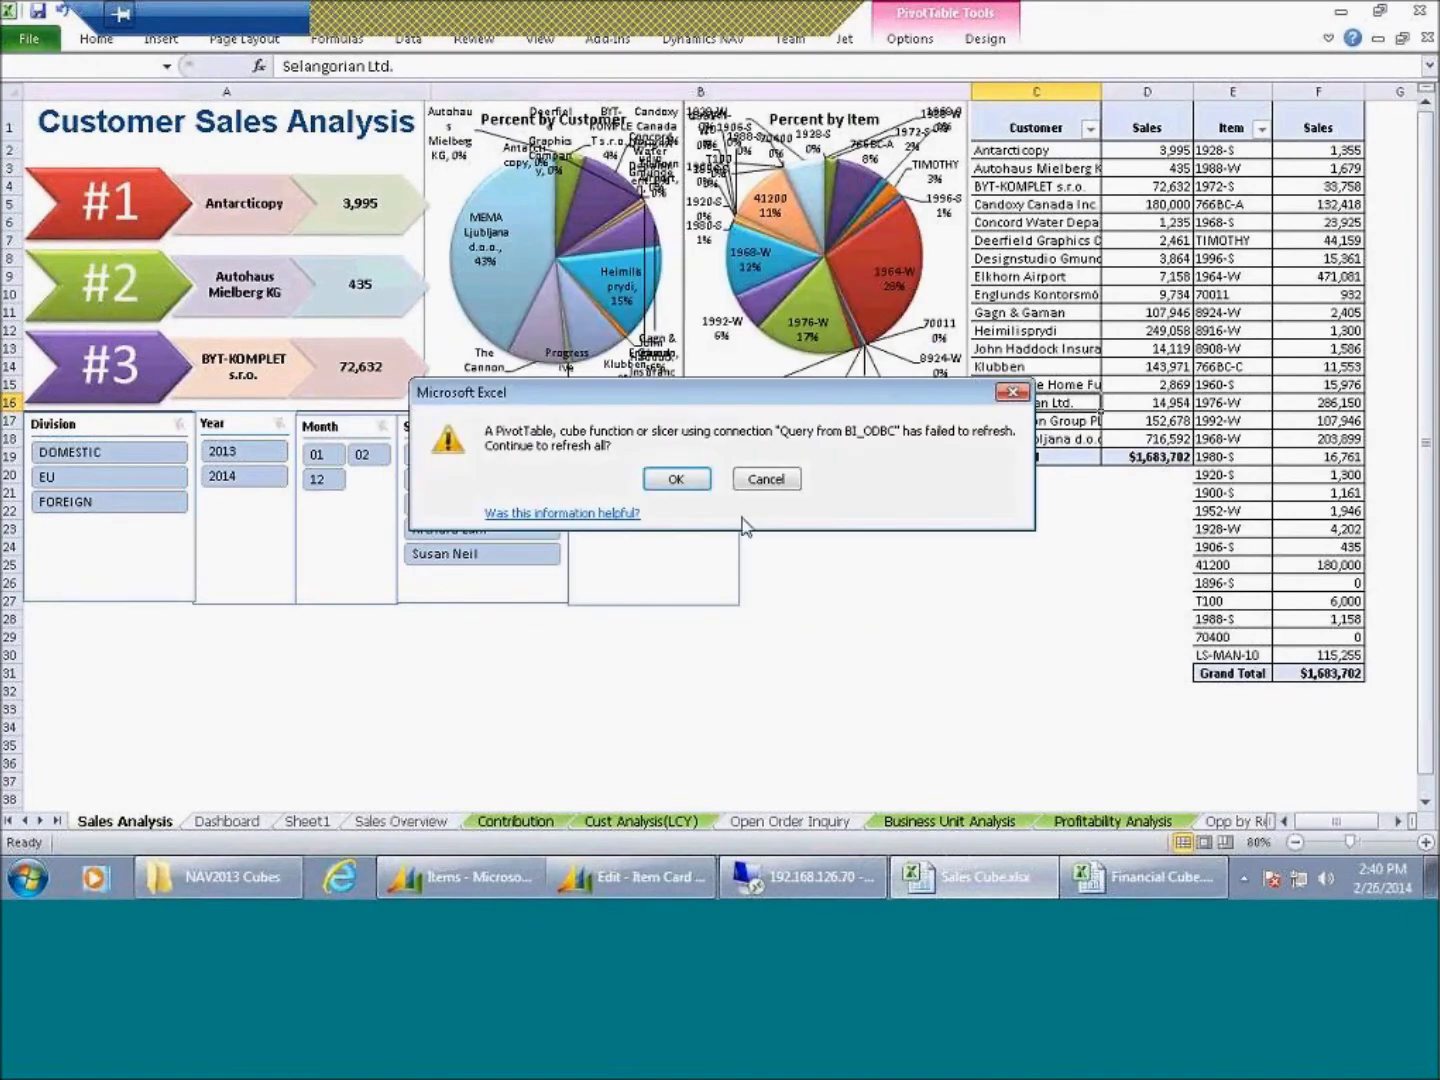
left_click(765, 481)
Close Sales Cube without saving and reopen Sales Cube.xlsx from the NAV2013 Cubes folder
left_click(1413, 10)
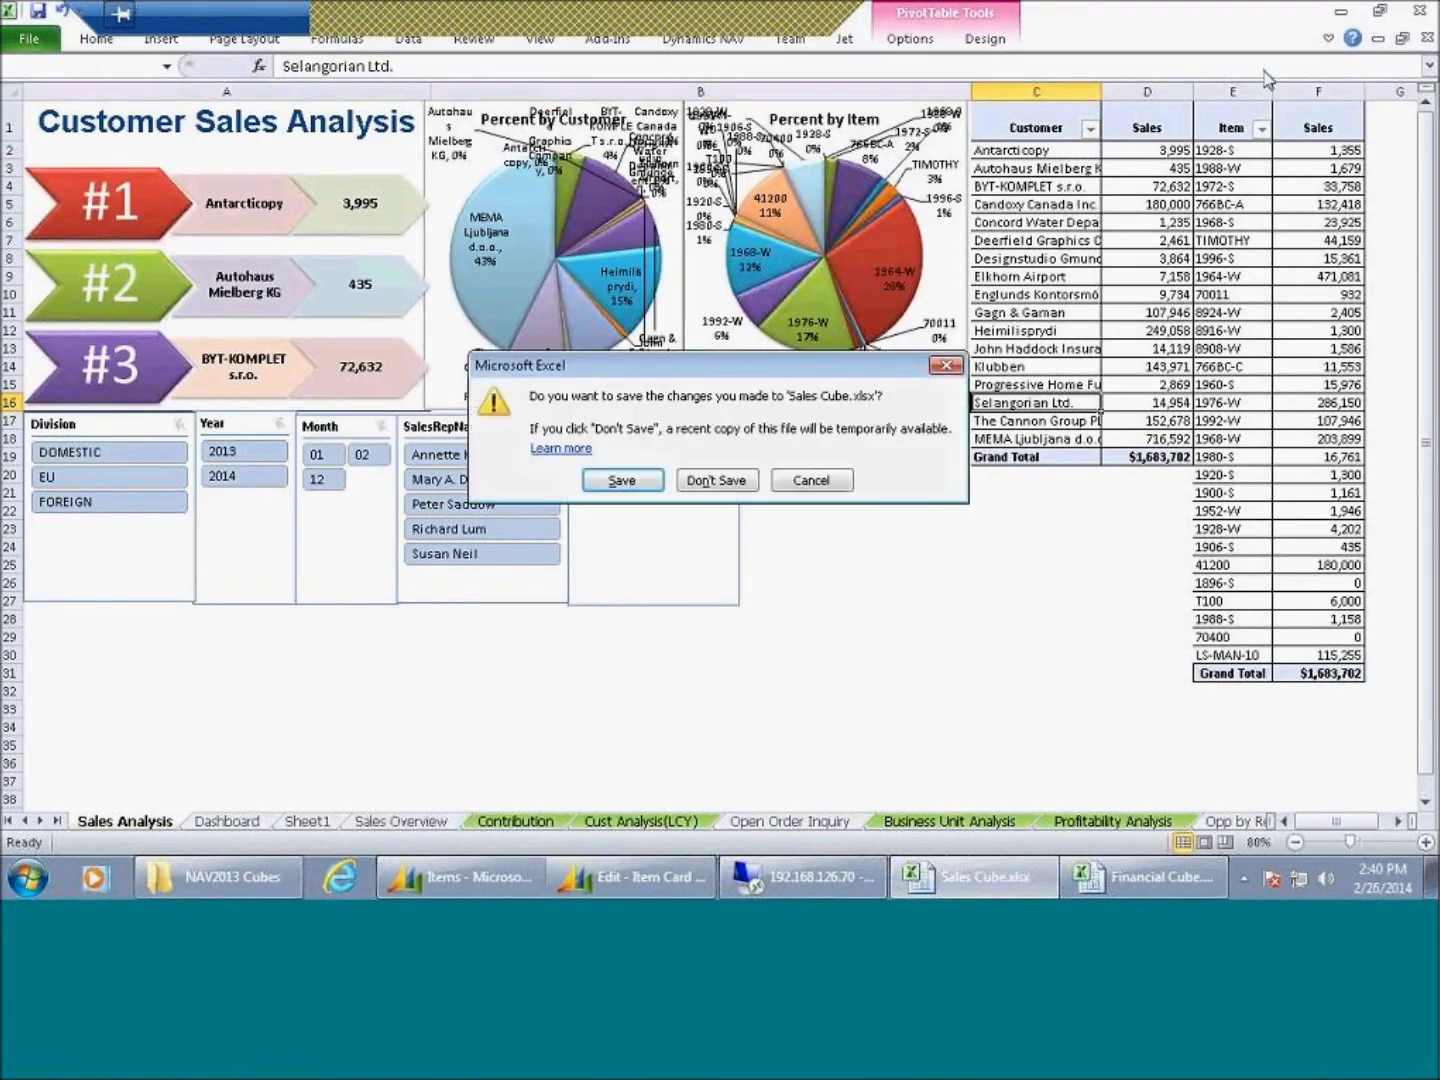
left_click(730, 480)
left_click(1339, 12)
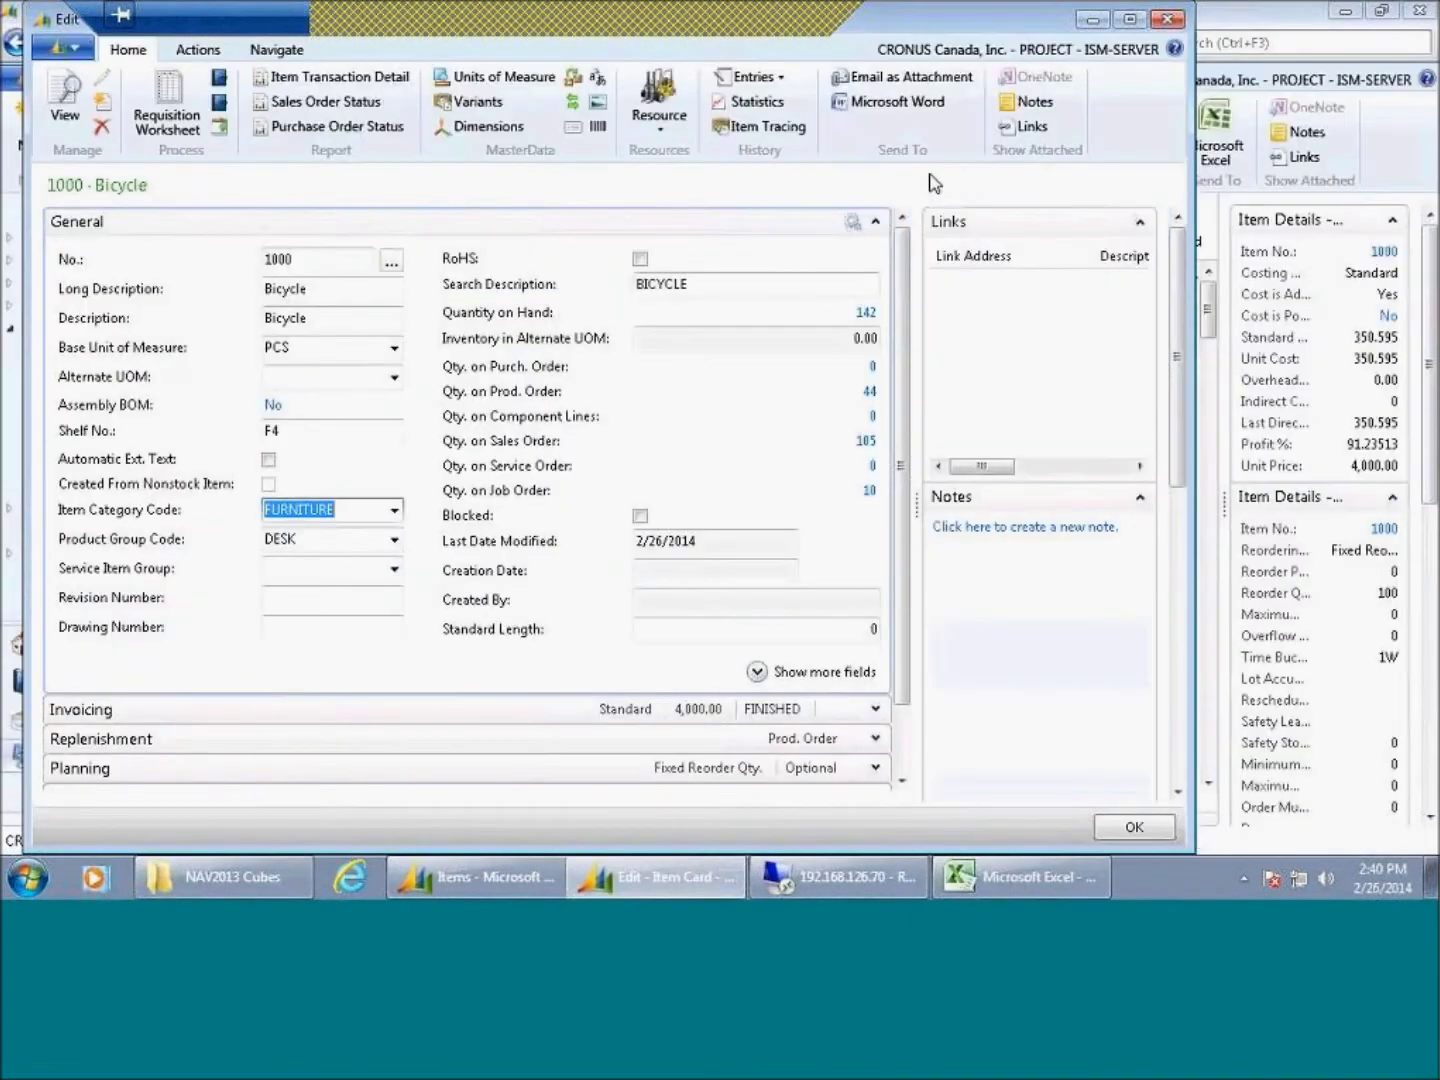
left_click(224, 877)
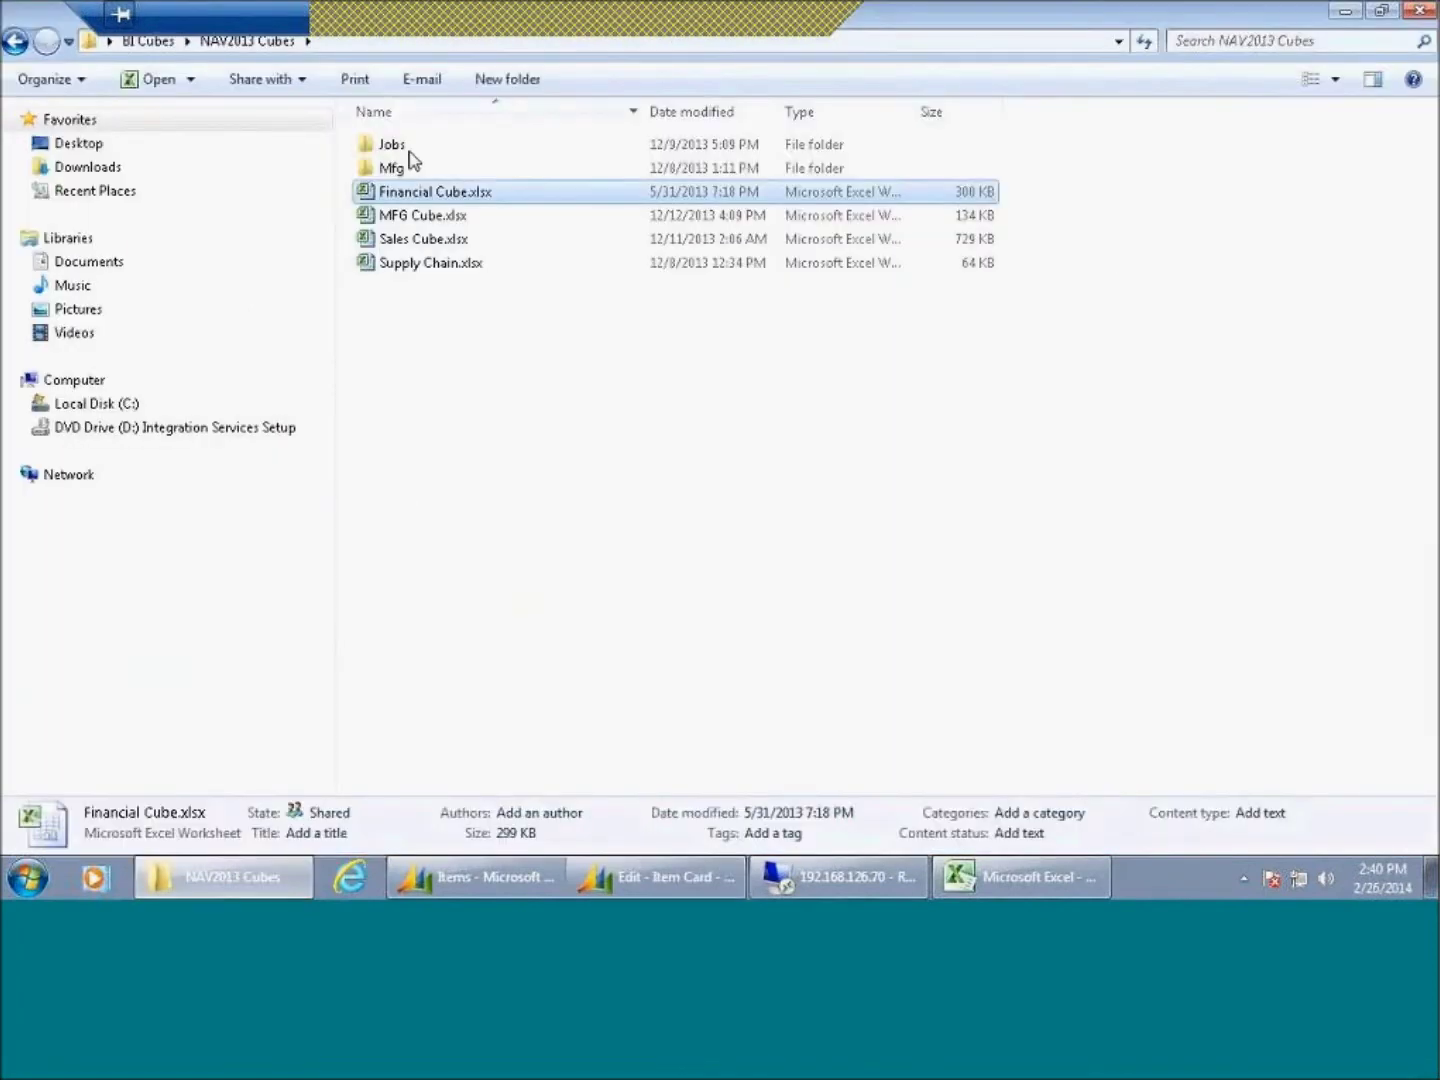
left_click(436, 239)
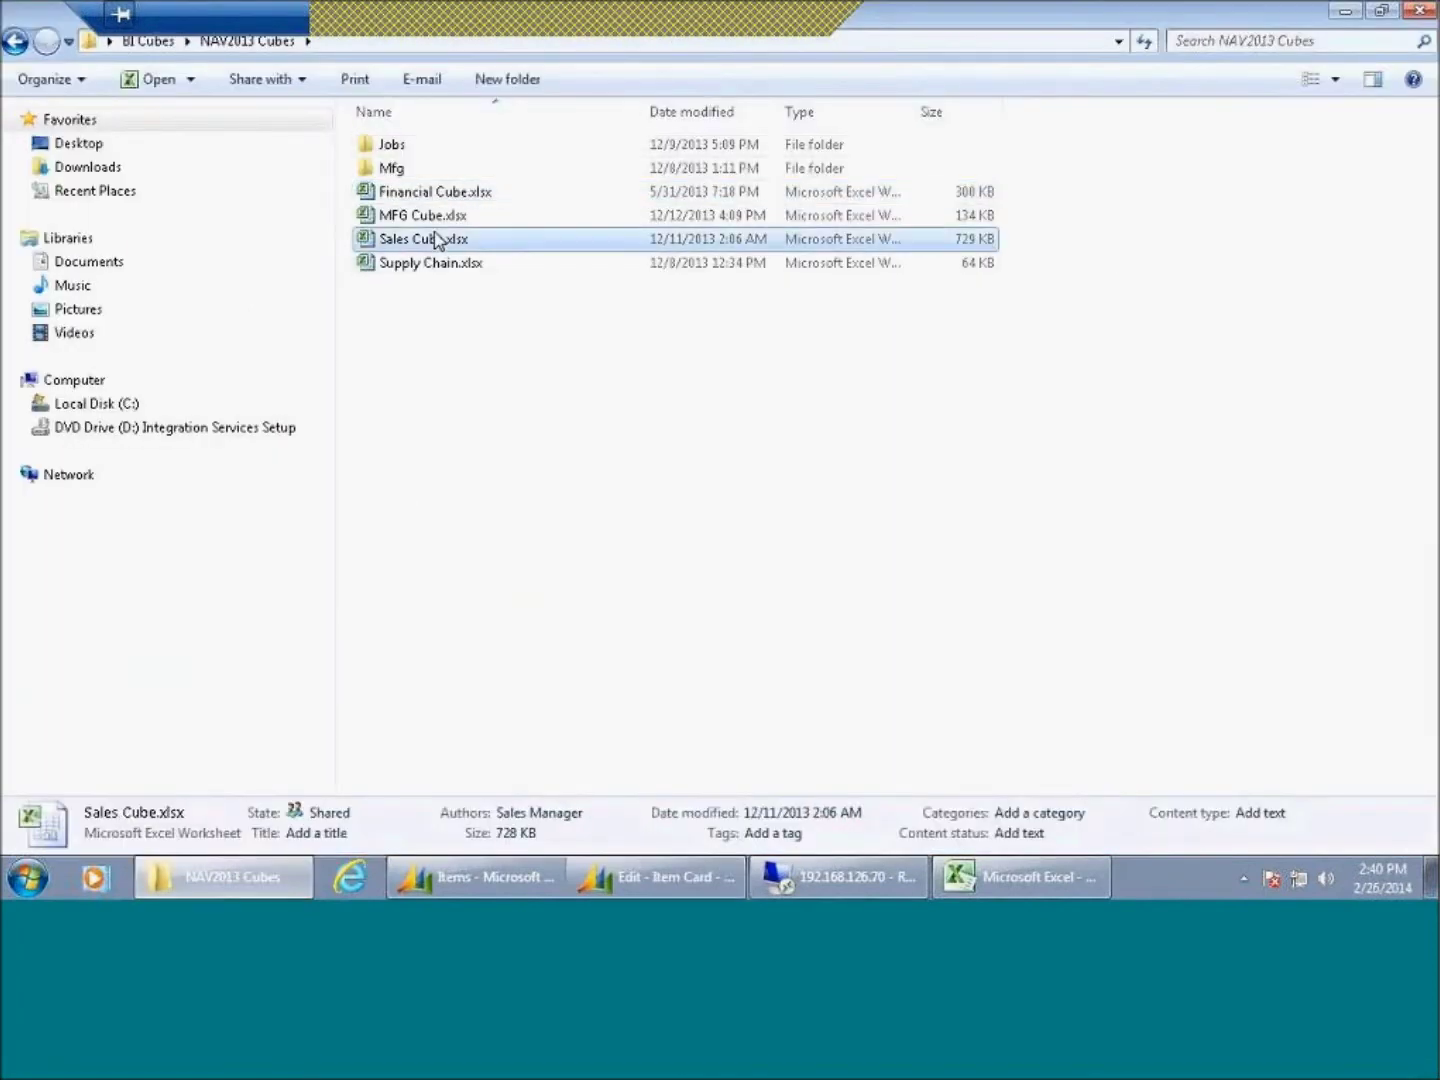
double_click(436, 239)
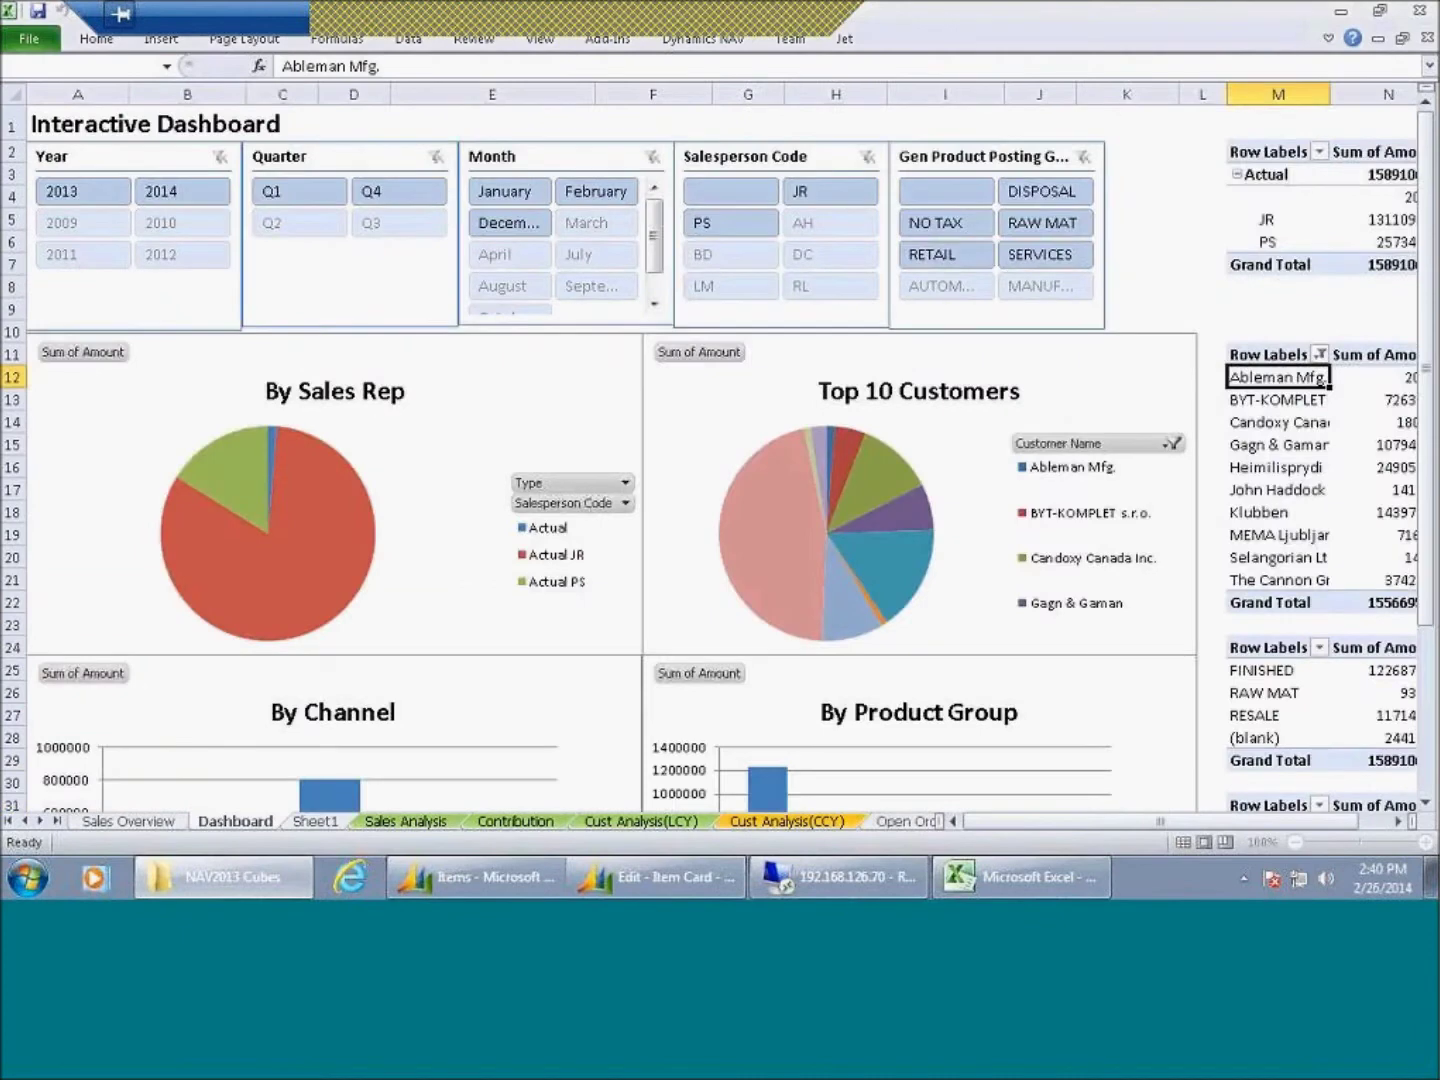
Zoom to 80%, filter Sales Analysis to SALES, dismiss the warning, and close Sales Cube without saving
left_click(1294, 842)
left_click(1294, 842)
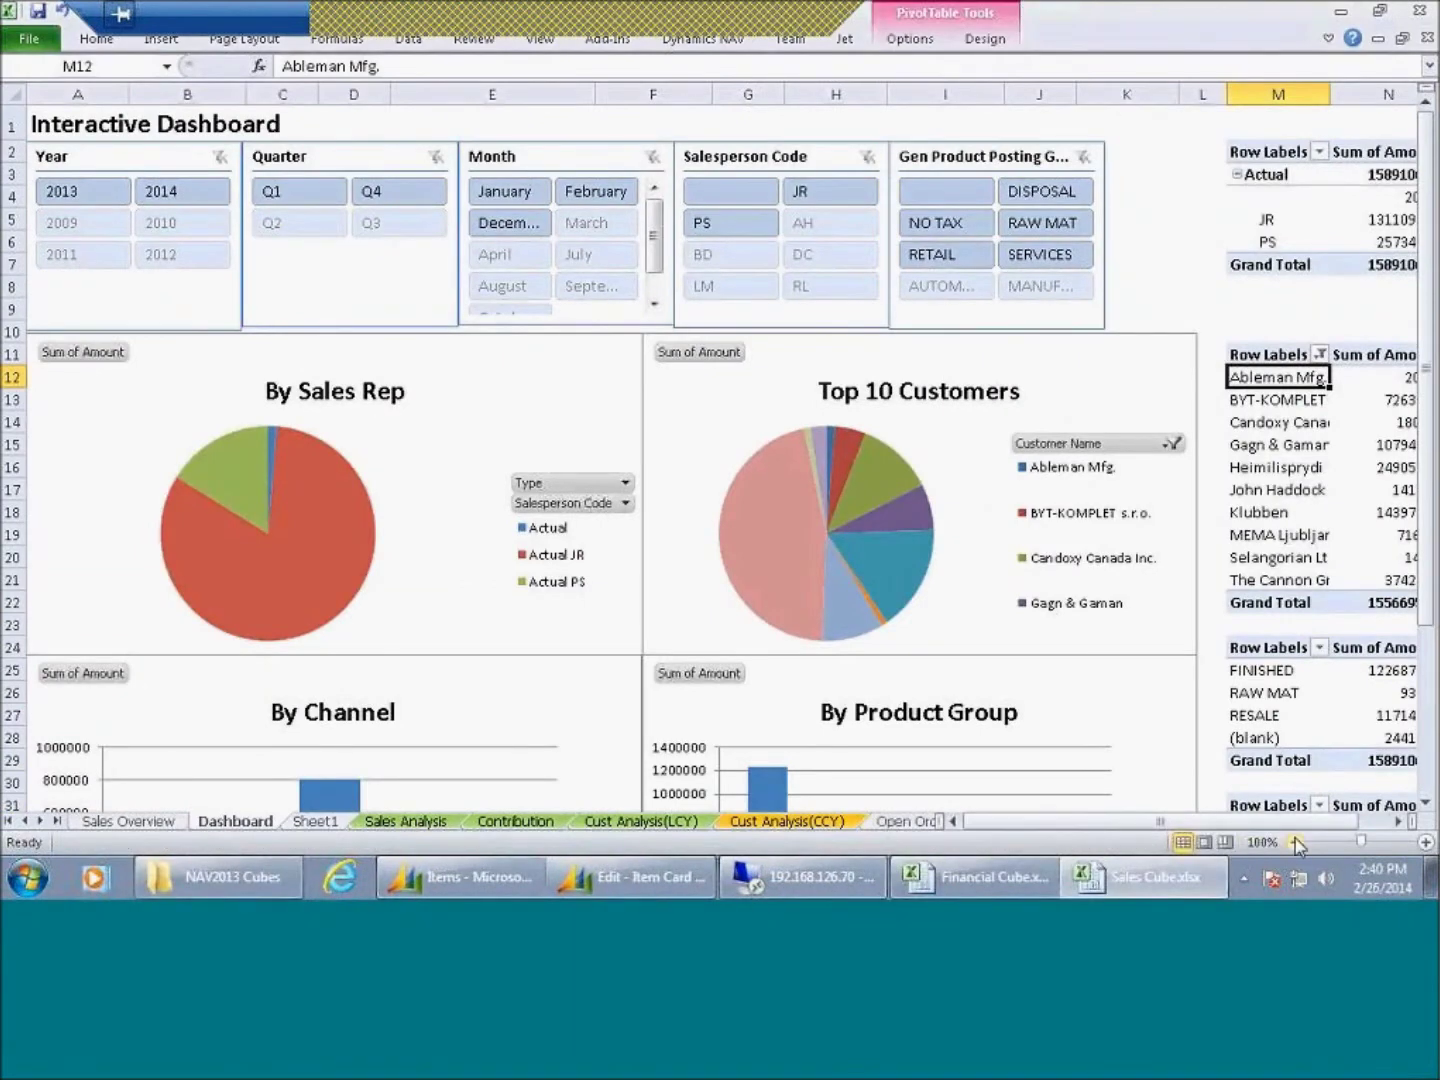
left_click(405, 821)
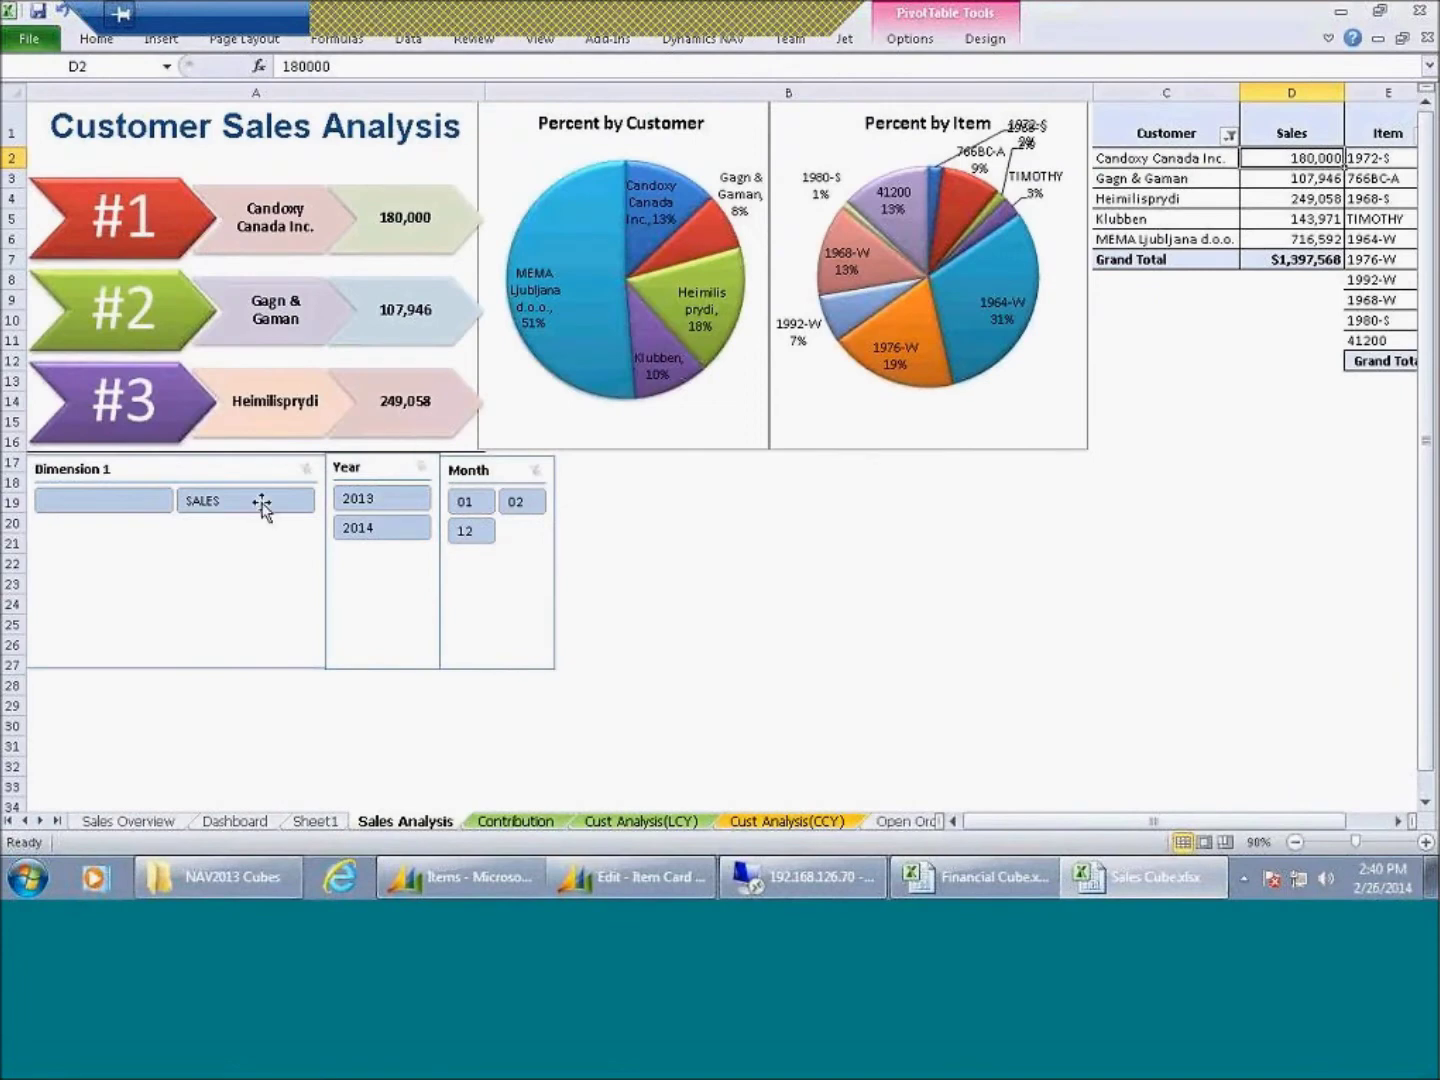
left_click(265, 508)
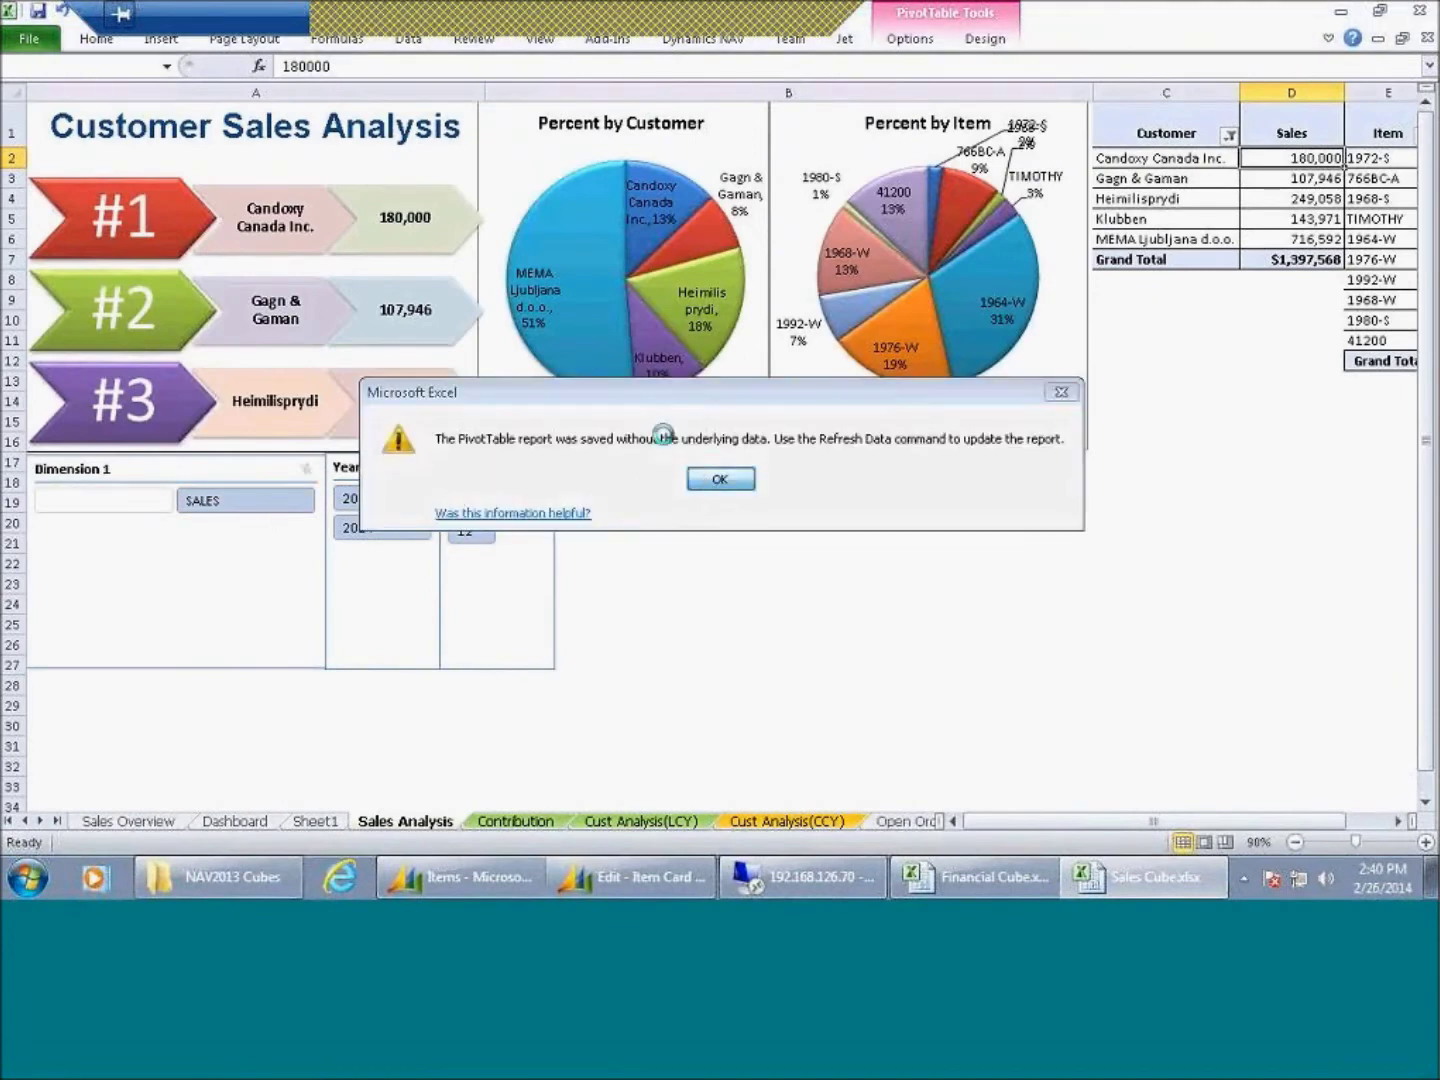
key("Return")
left_click(1419, 10)
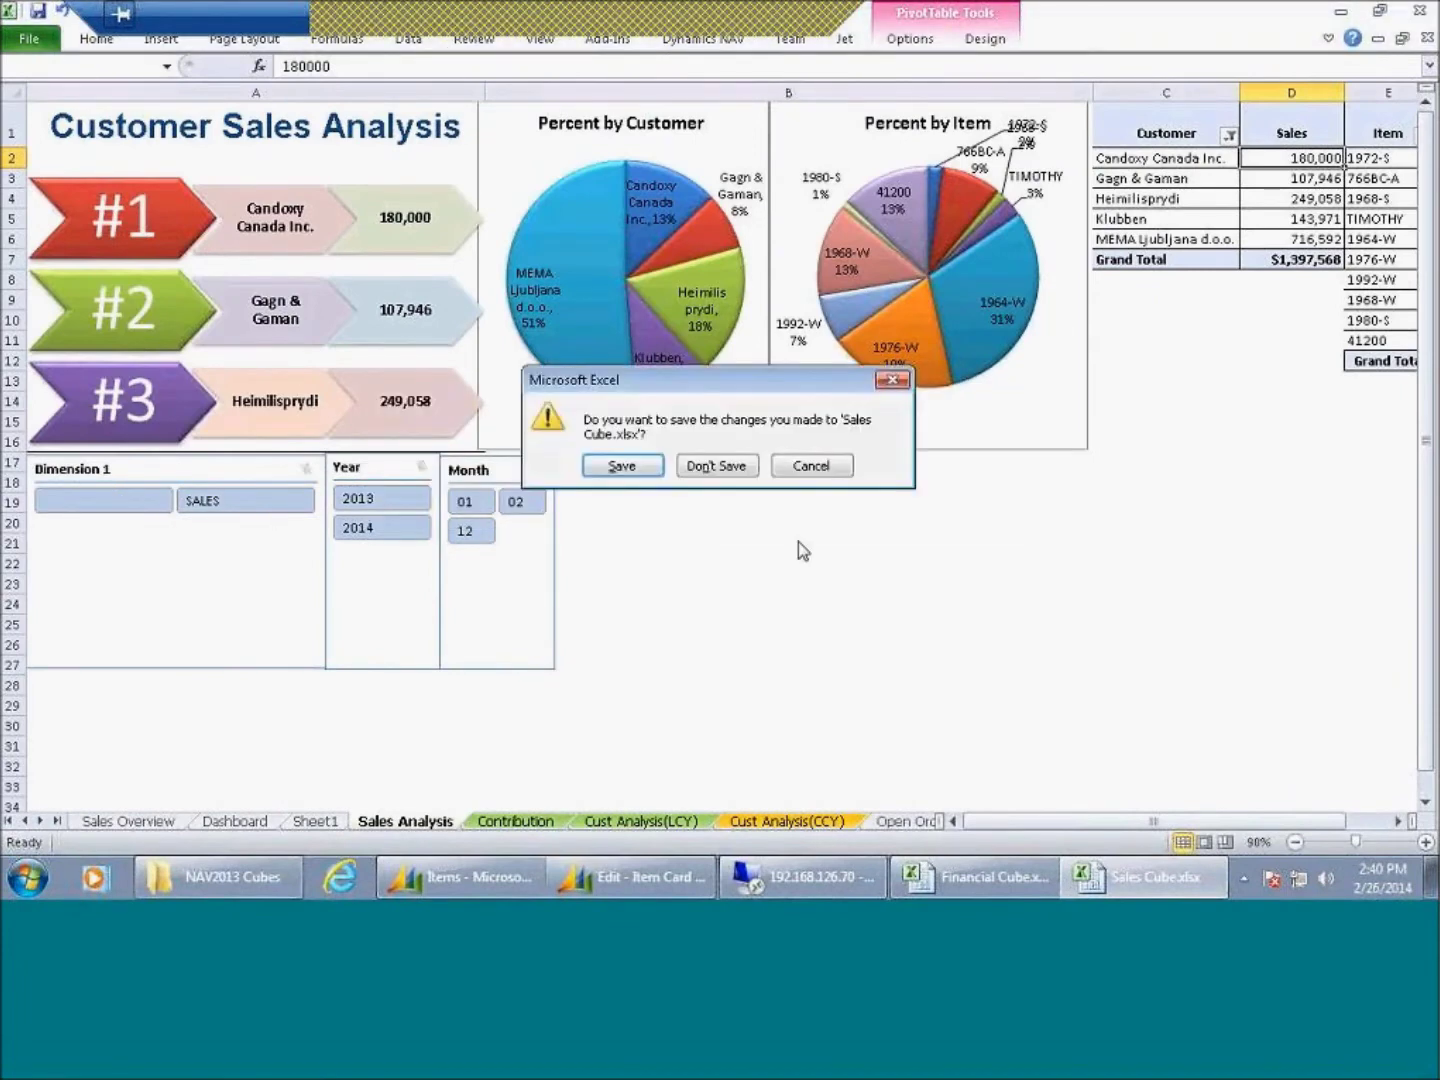
left_click(757, 465)
Browse BI Cubes > customer presentations > ibi and open Sales Cube IBI Analysis.xlsx
left_click(290, 872)
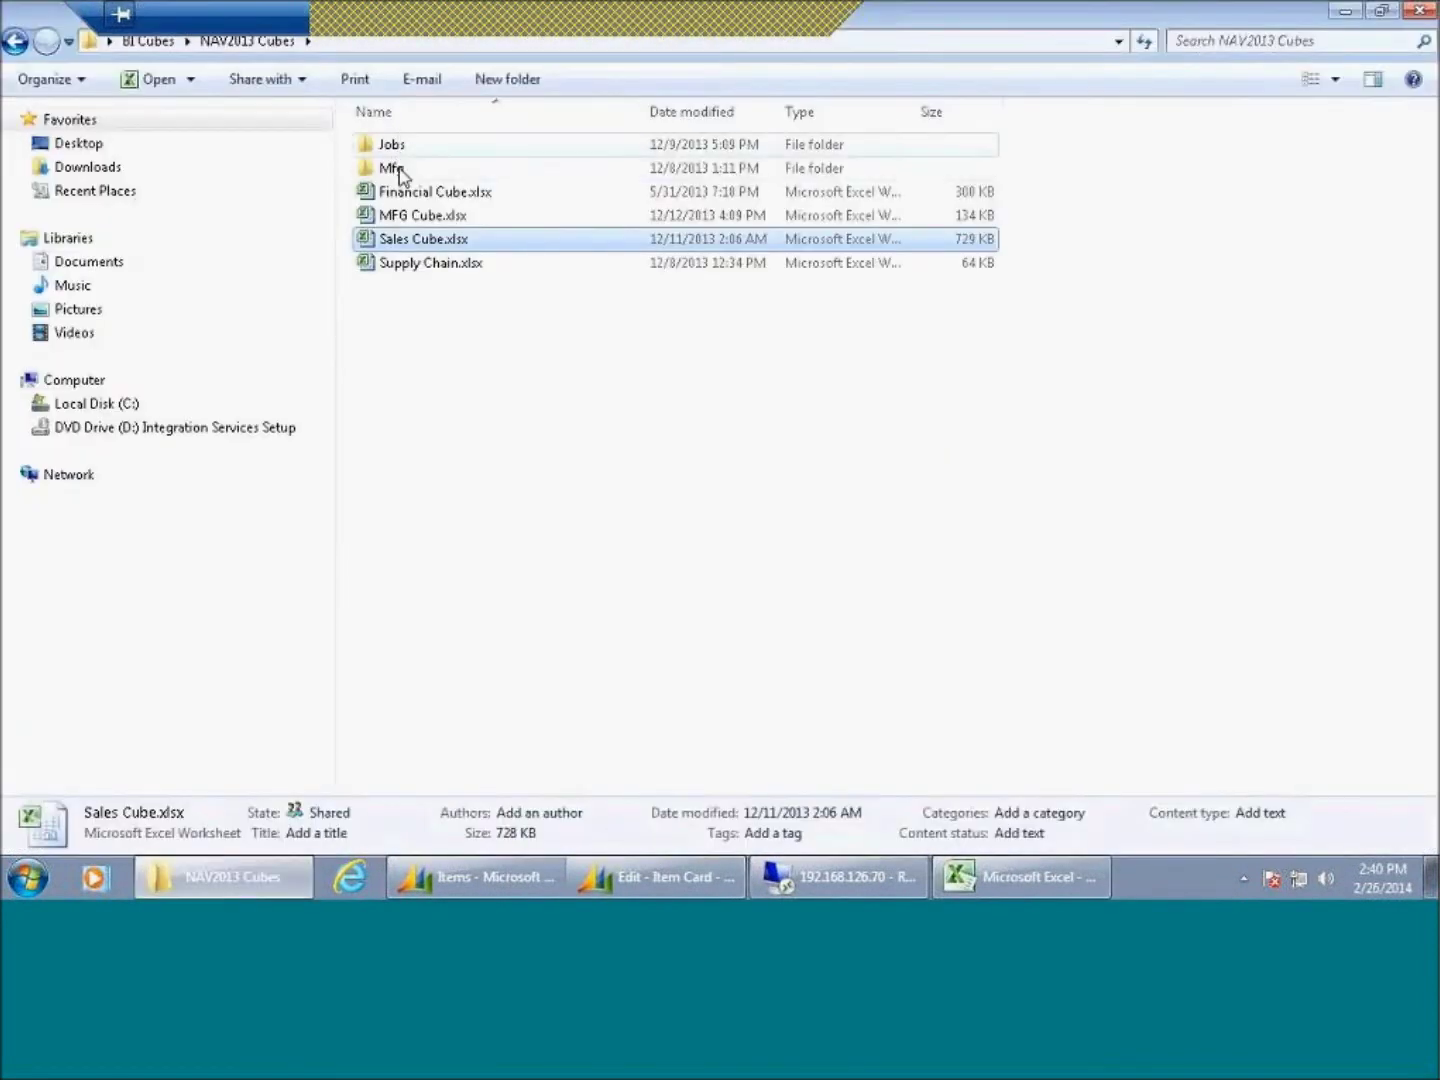
double_click(398, 170)
left_click(14, 42)
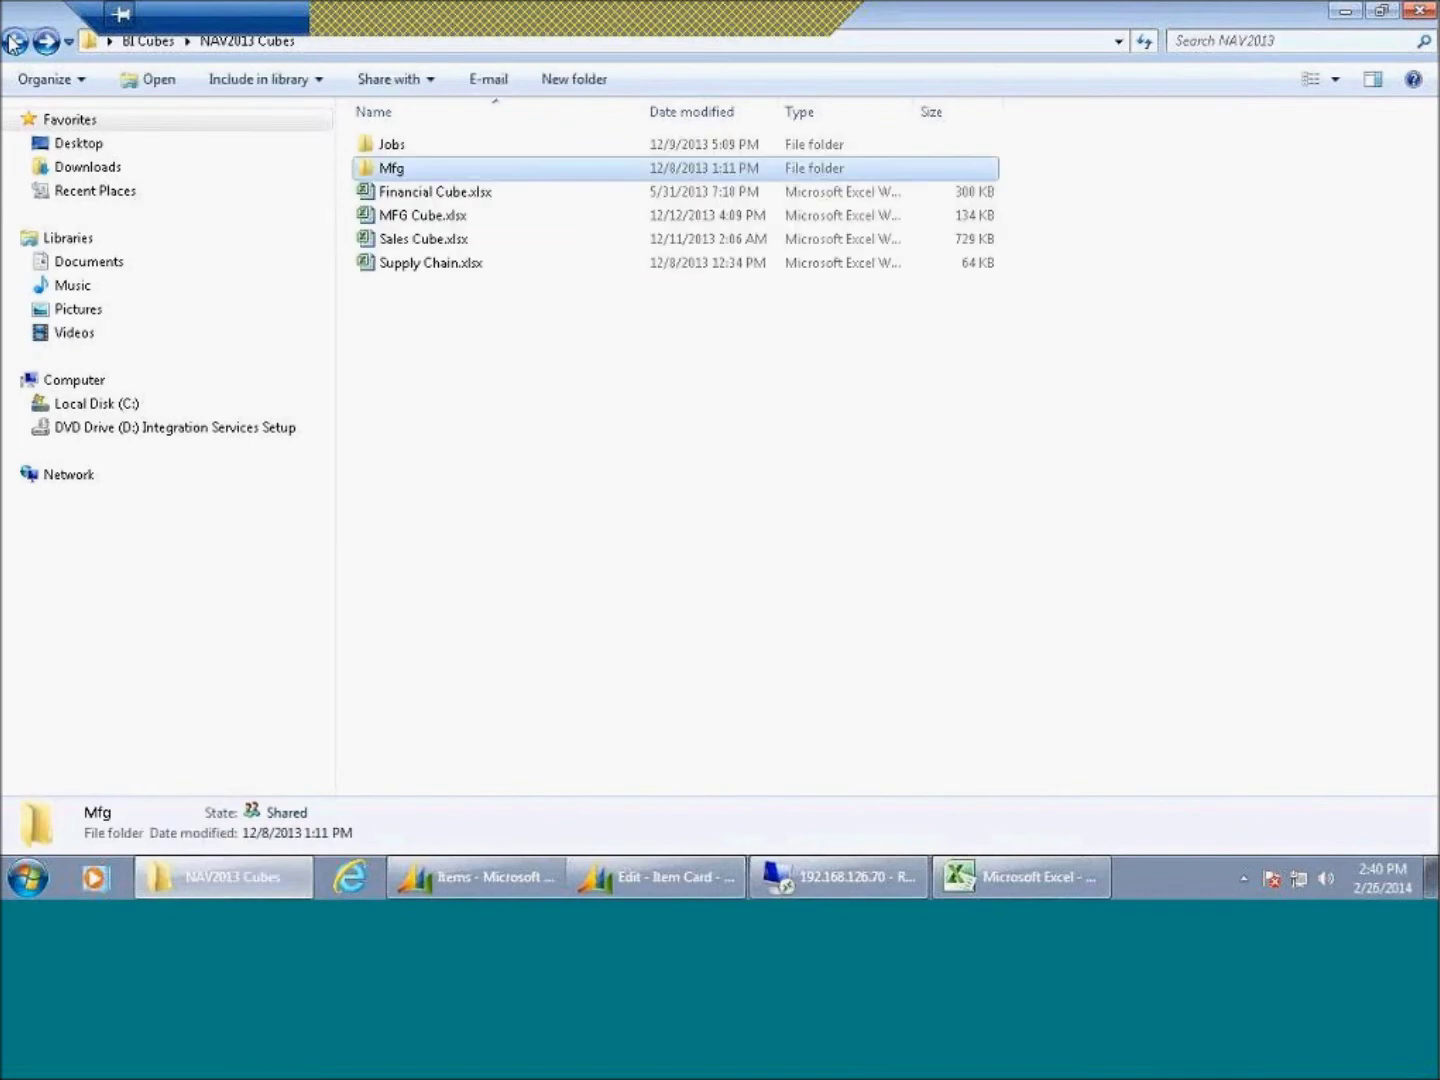
left_click(14, 42)
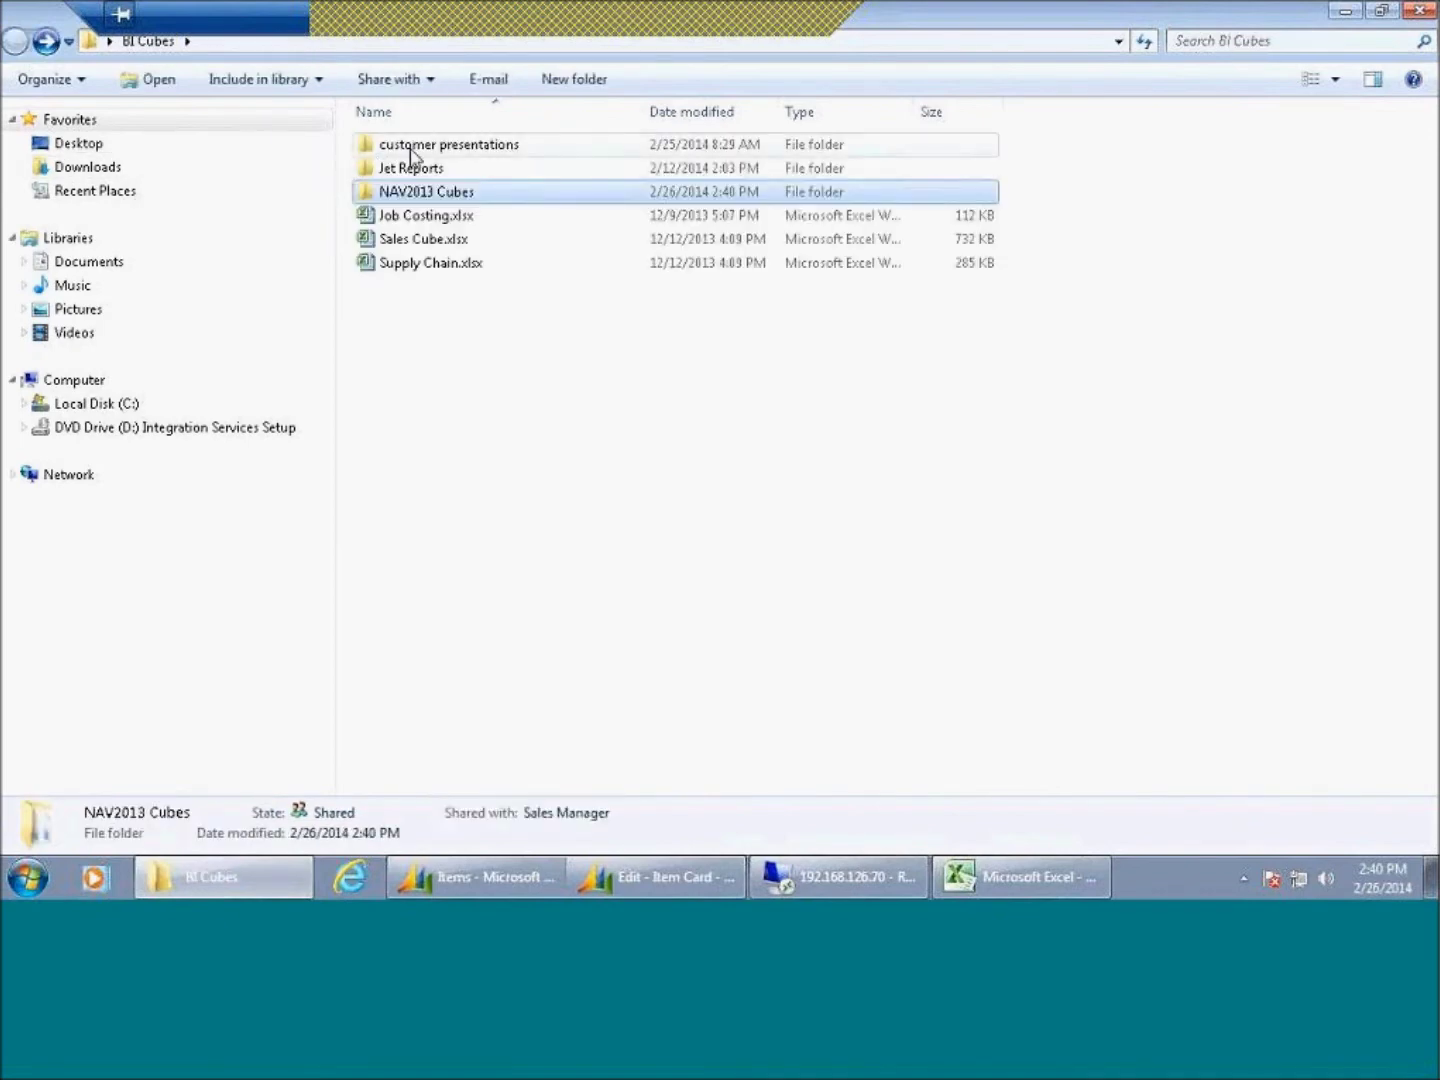
double_click(412, 150)
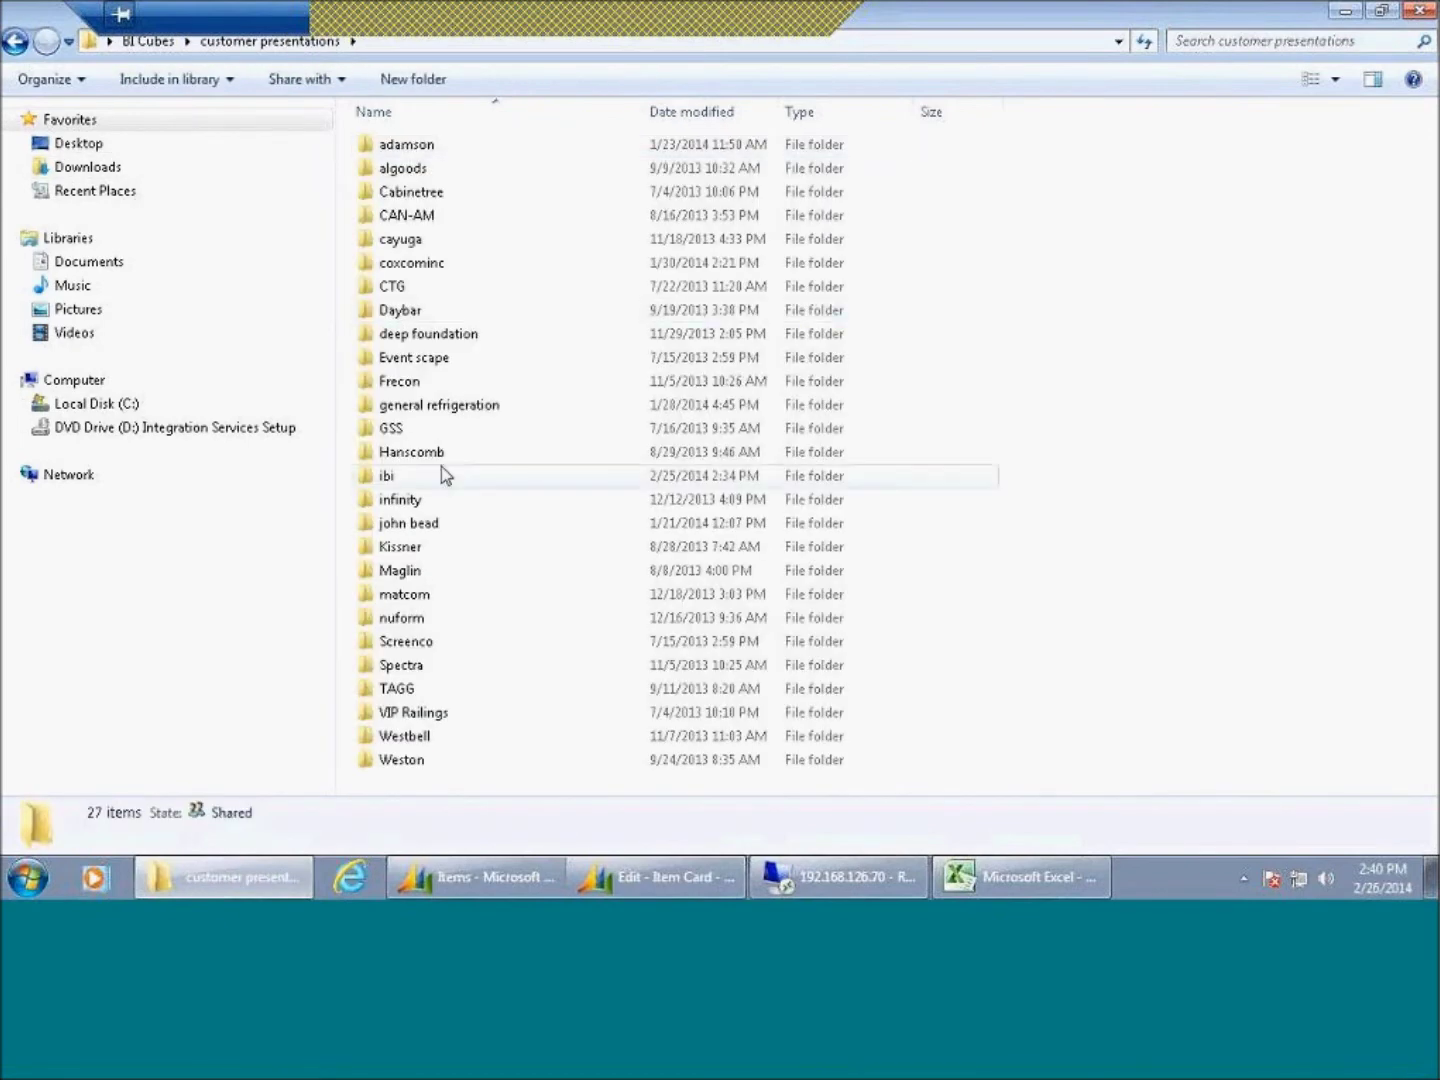
left_click(397, 478)
double_click(397, 478)
double_click(418, 152)
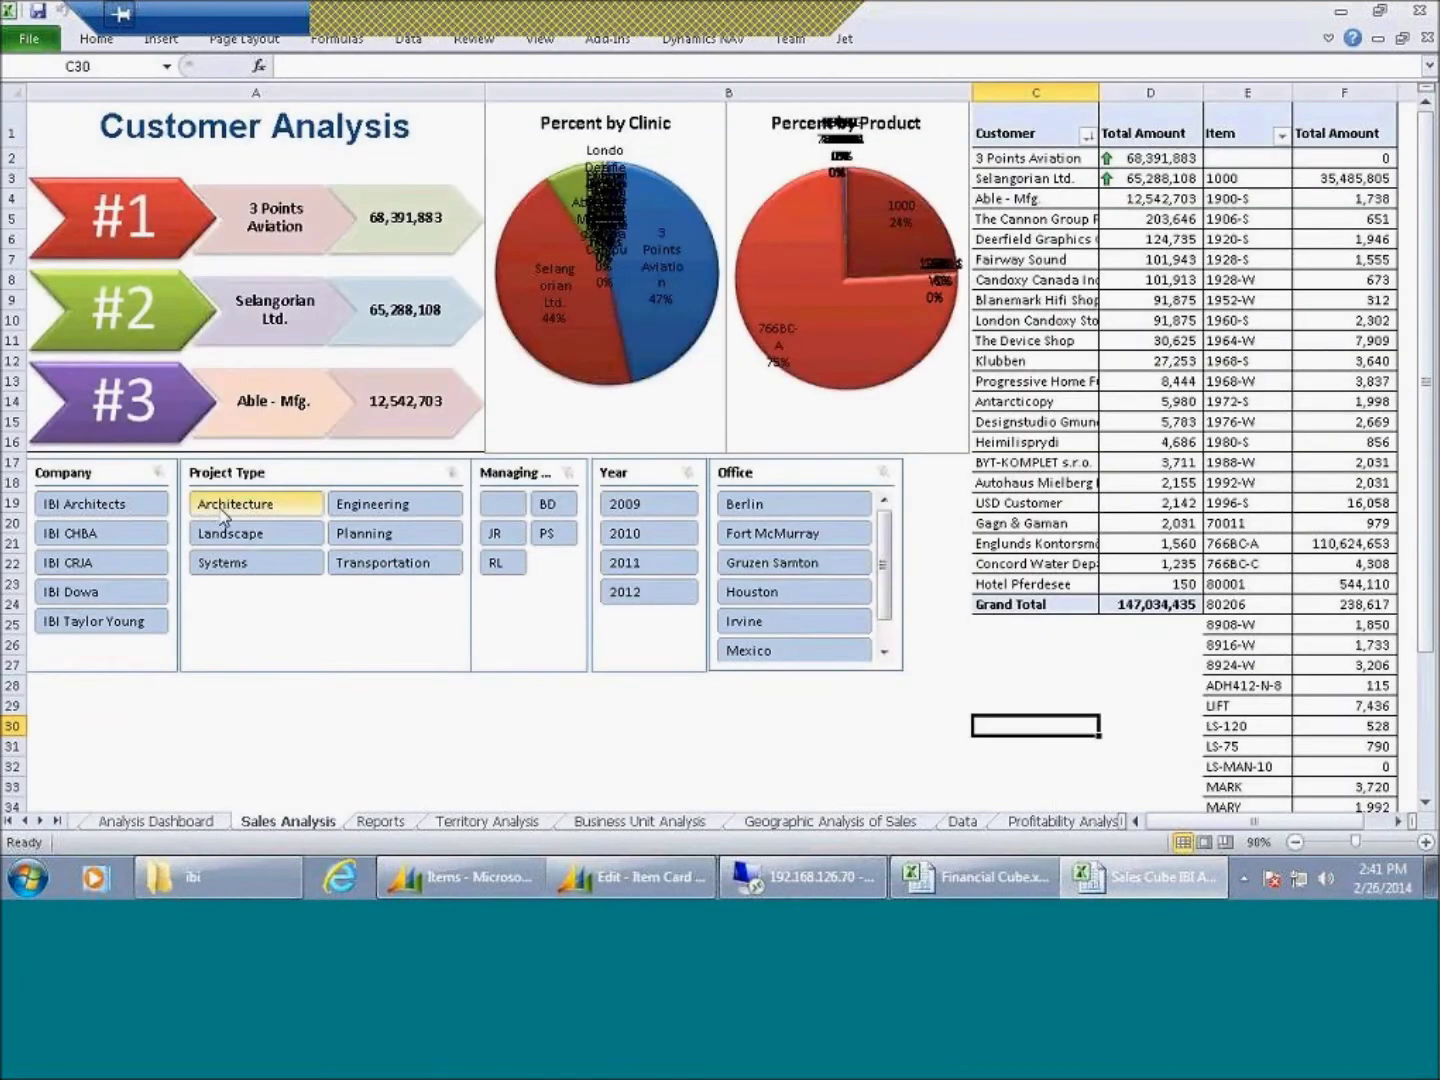
Slice the dashboard to Planning projects for company IBI CHBA, then select Progressive Home's total in D3
left_click(218, 505)
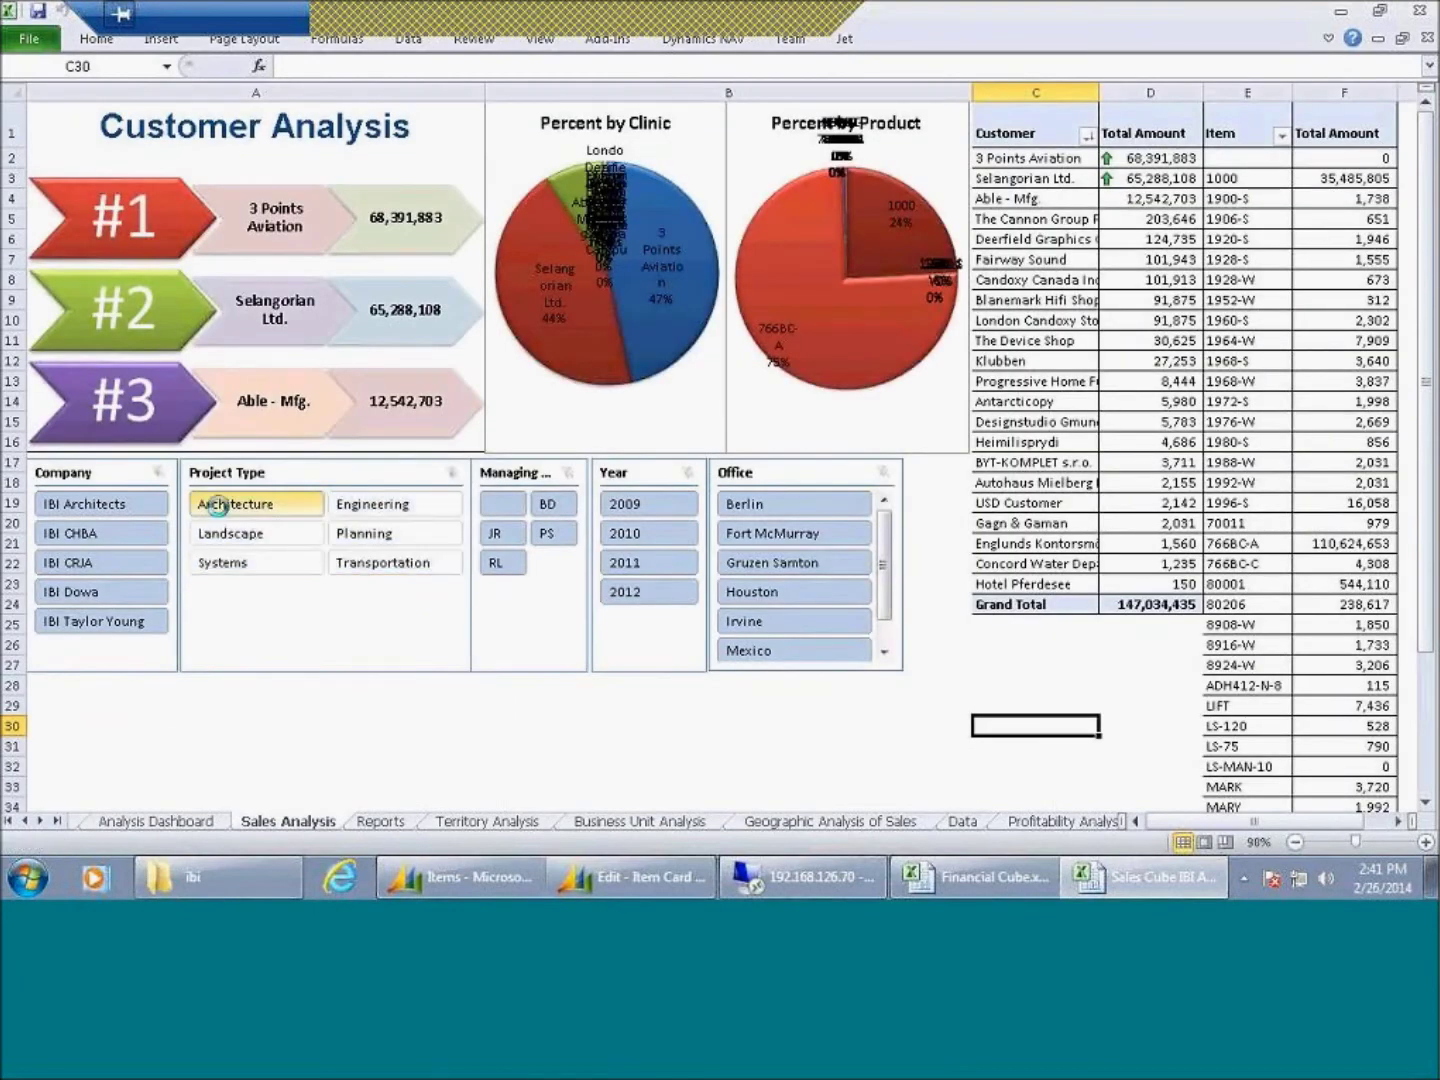
left_click(300, 535)
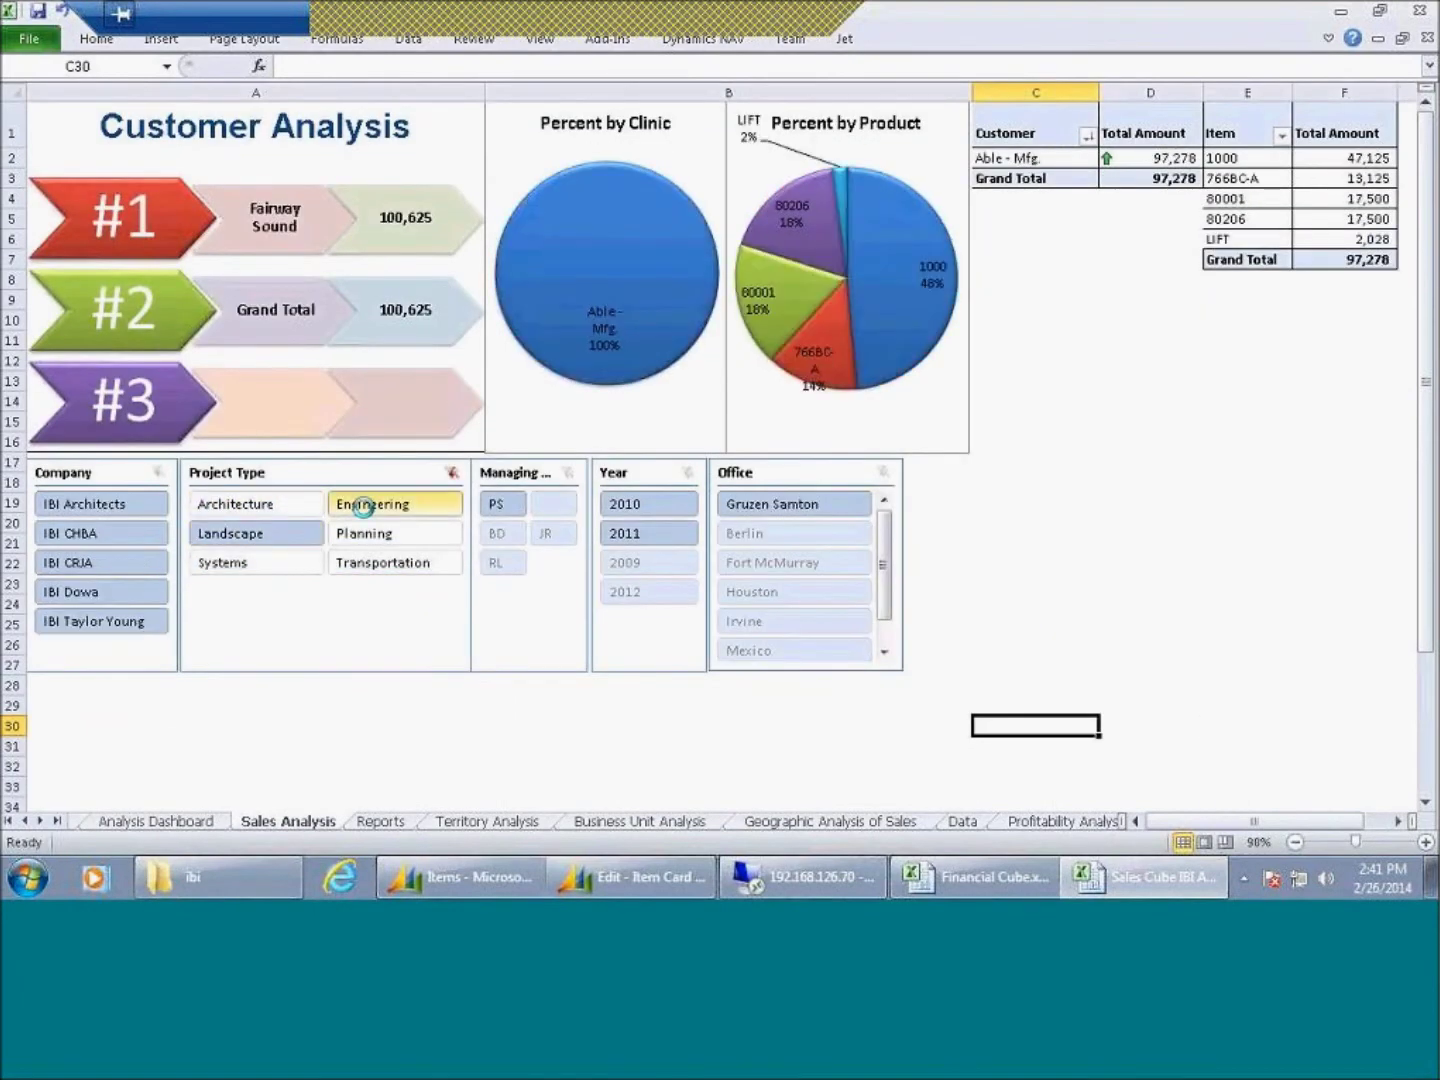
left_click(363, 505)
left_click(397, 535)
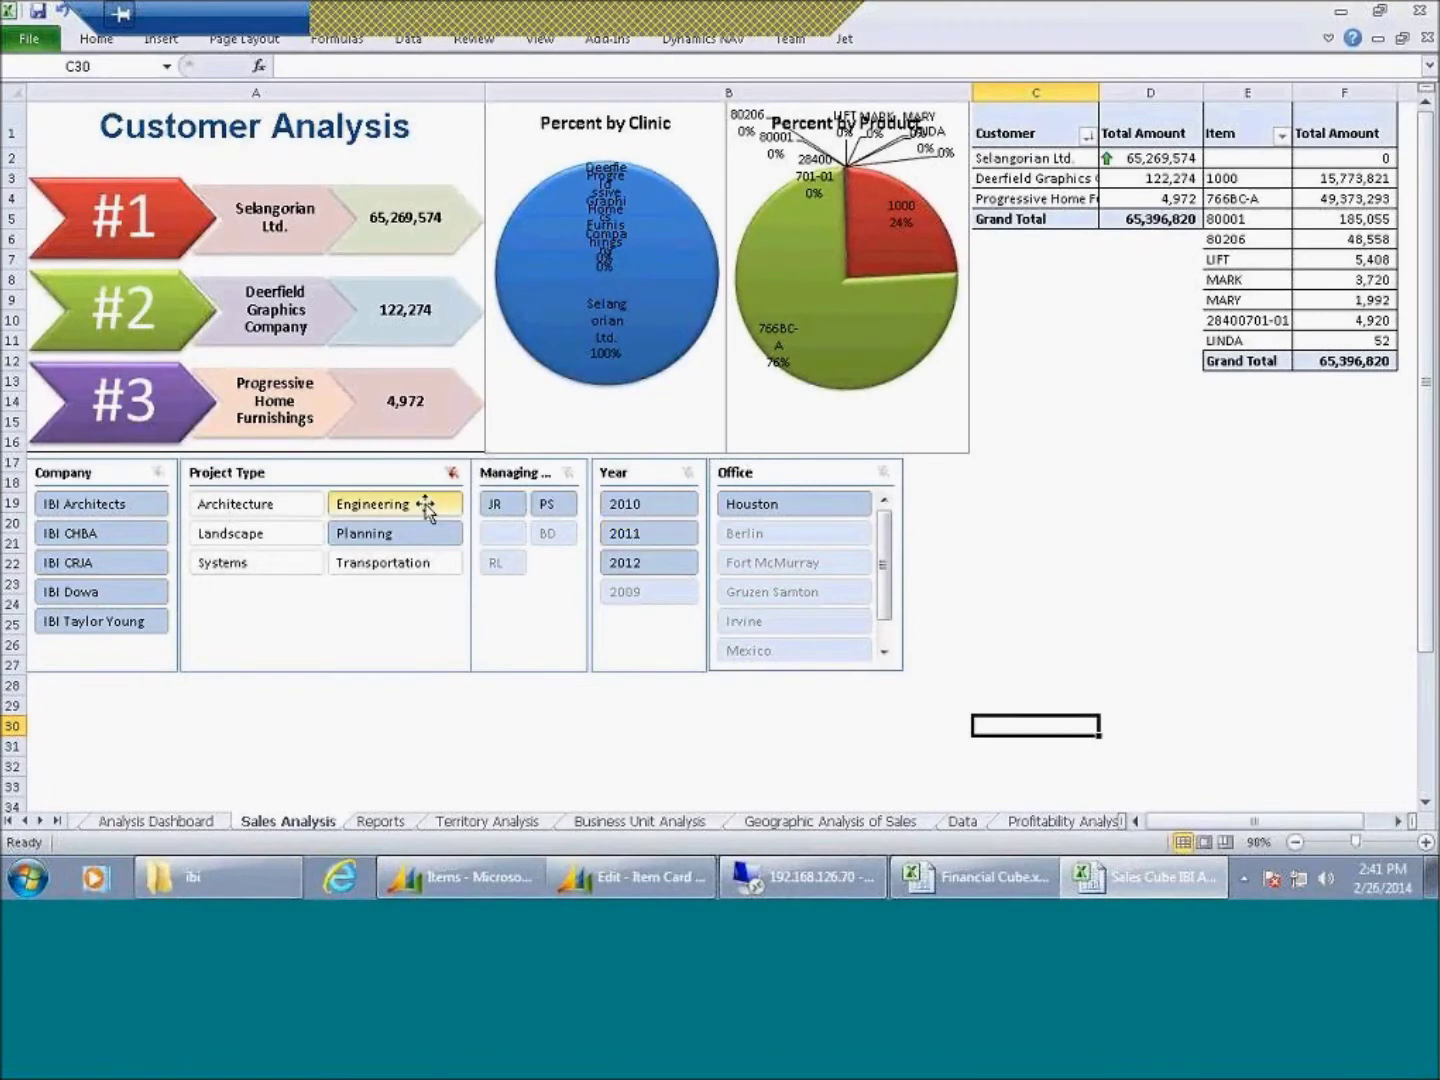
left_click(88, 538)
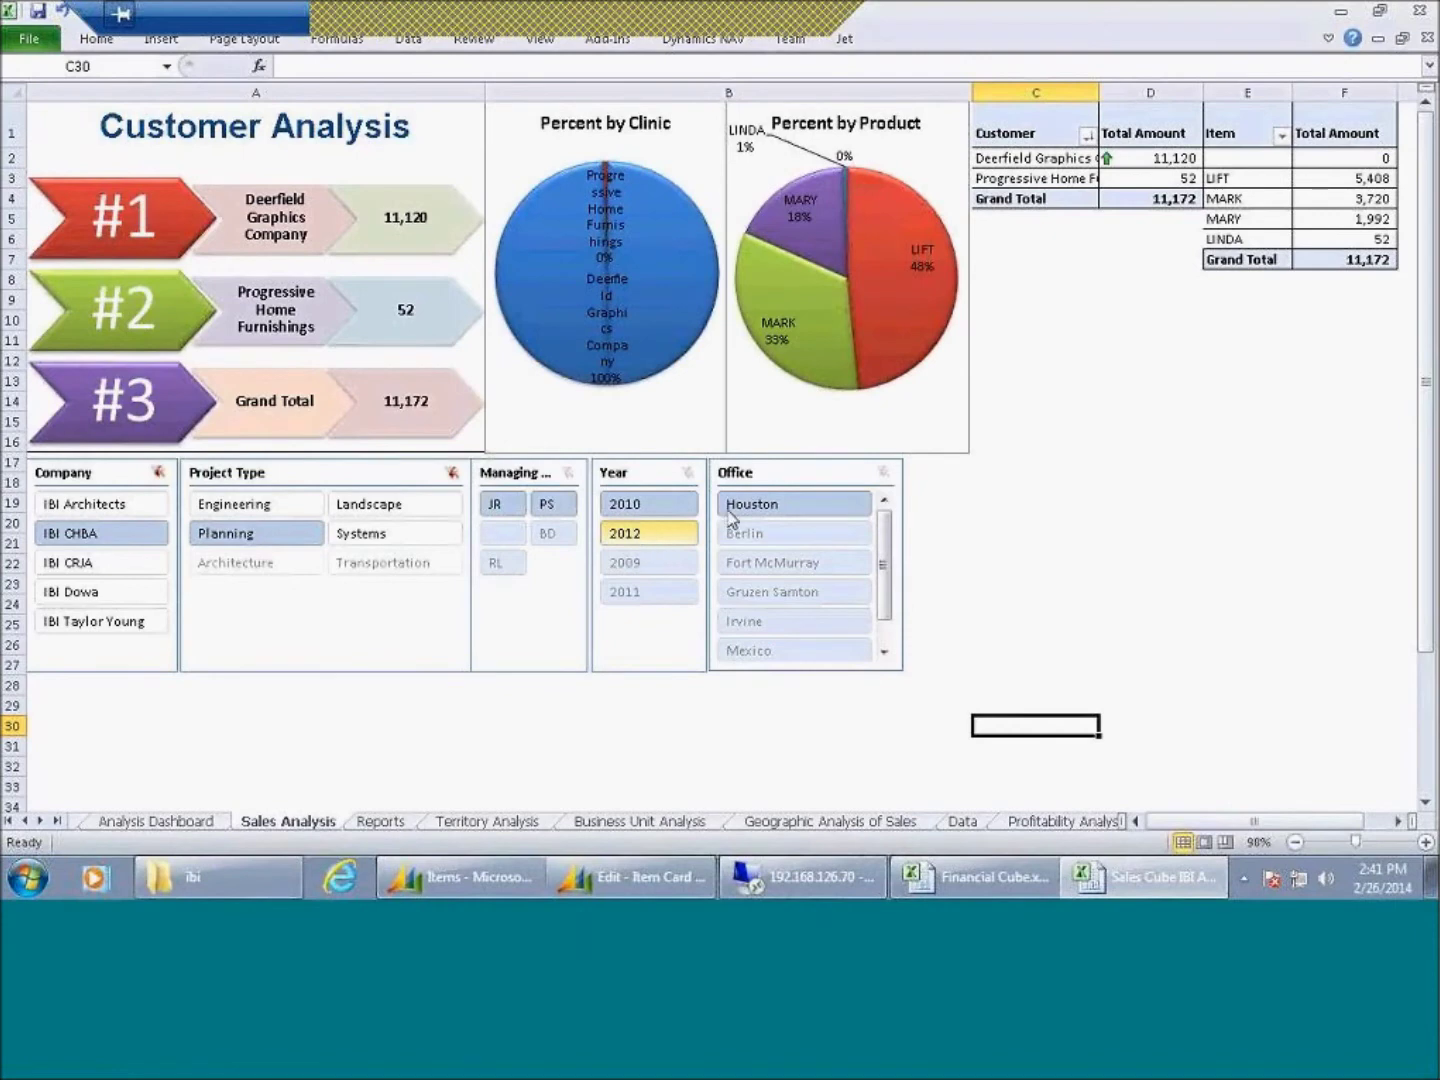
left_click(1126, 178)
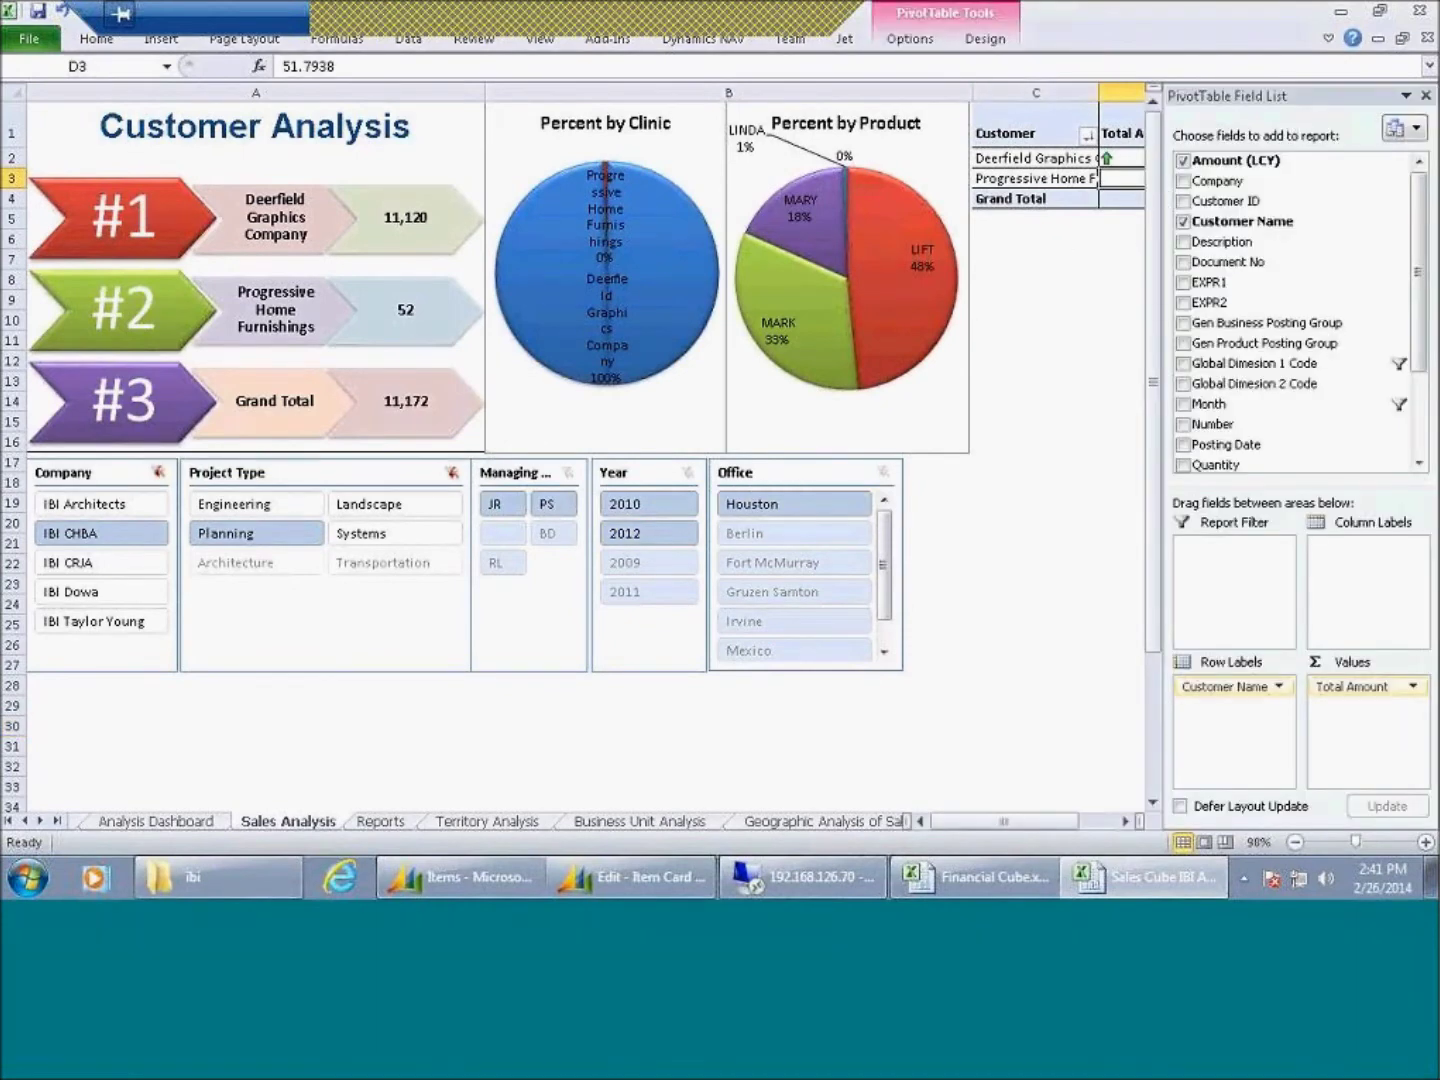
Drill into Progressive Home's 52 detail rows, then clear the Project Type filter on Sales Analysis
left_click(1425, 95)
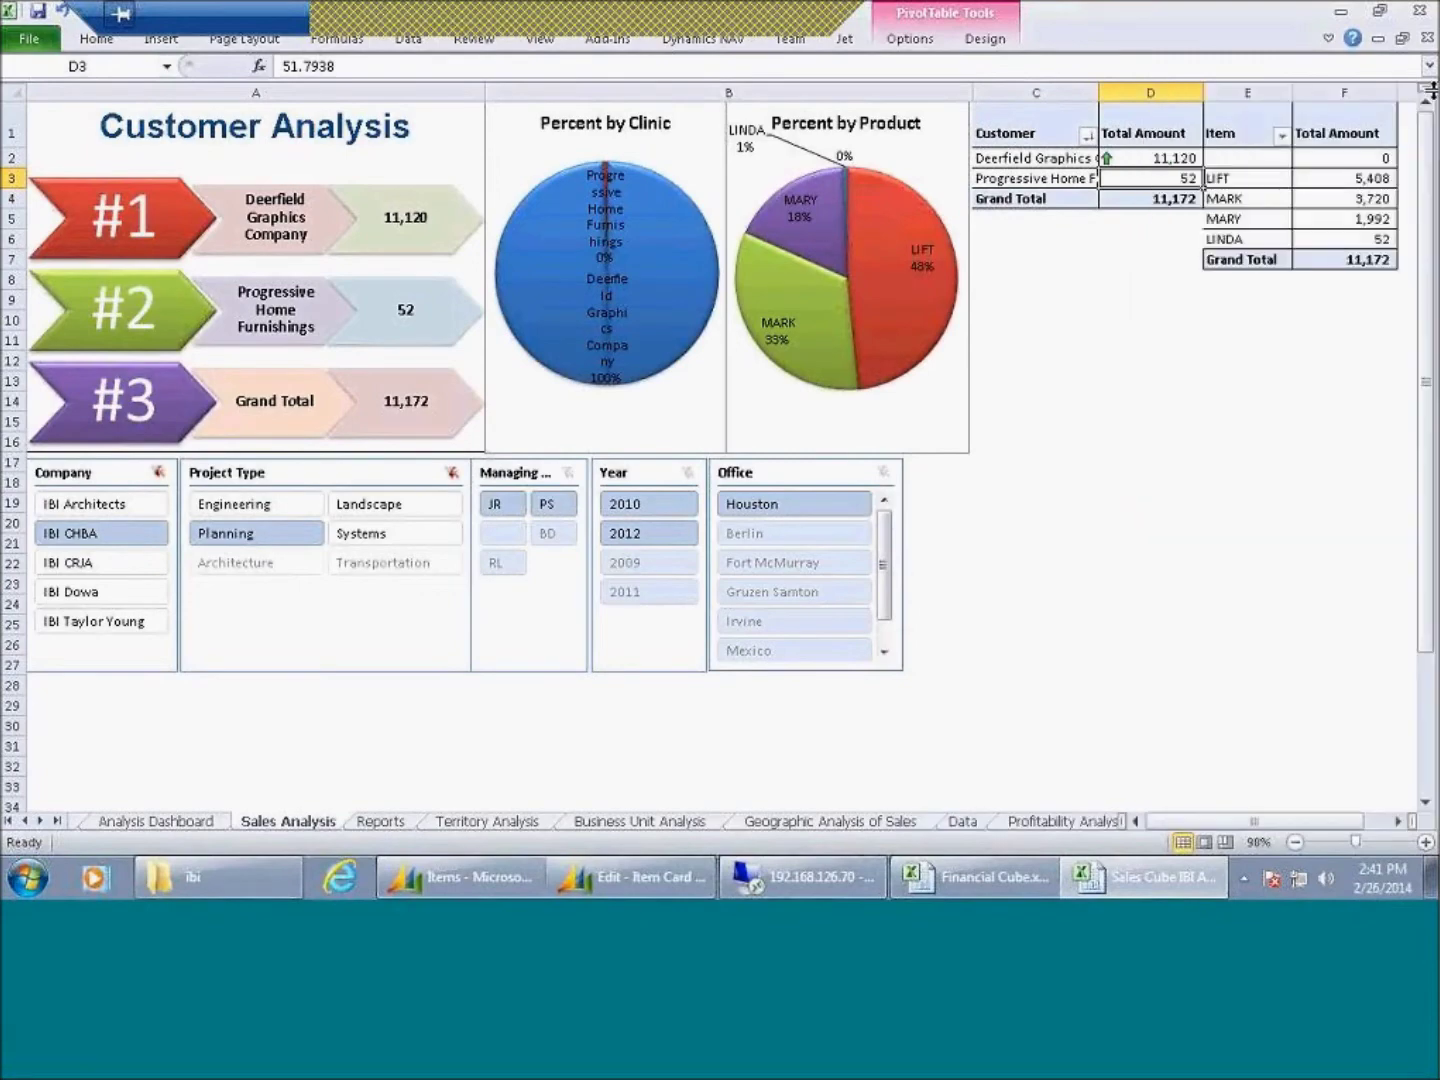
double_click(1167, 184)
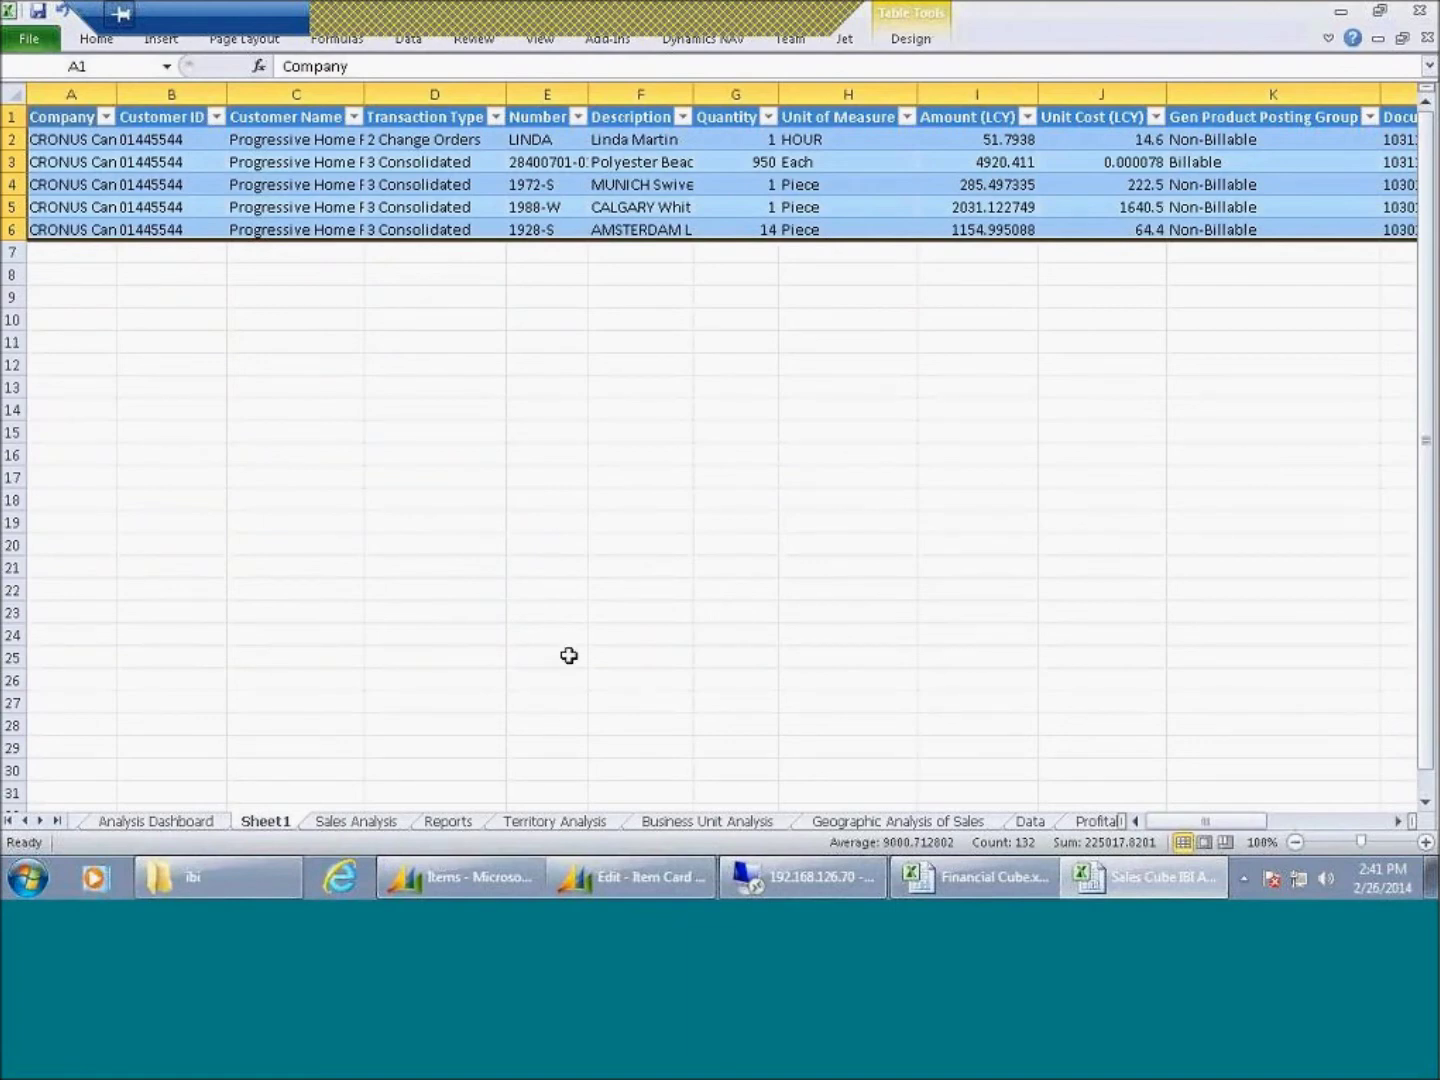
left_click(357, 821)
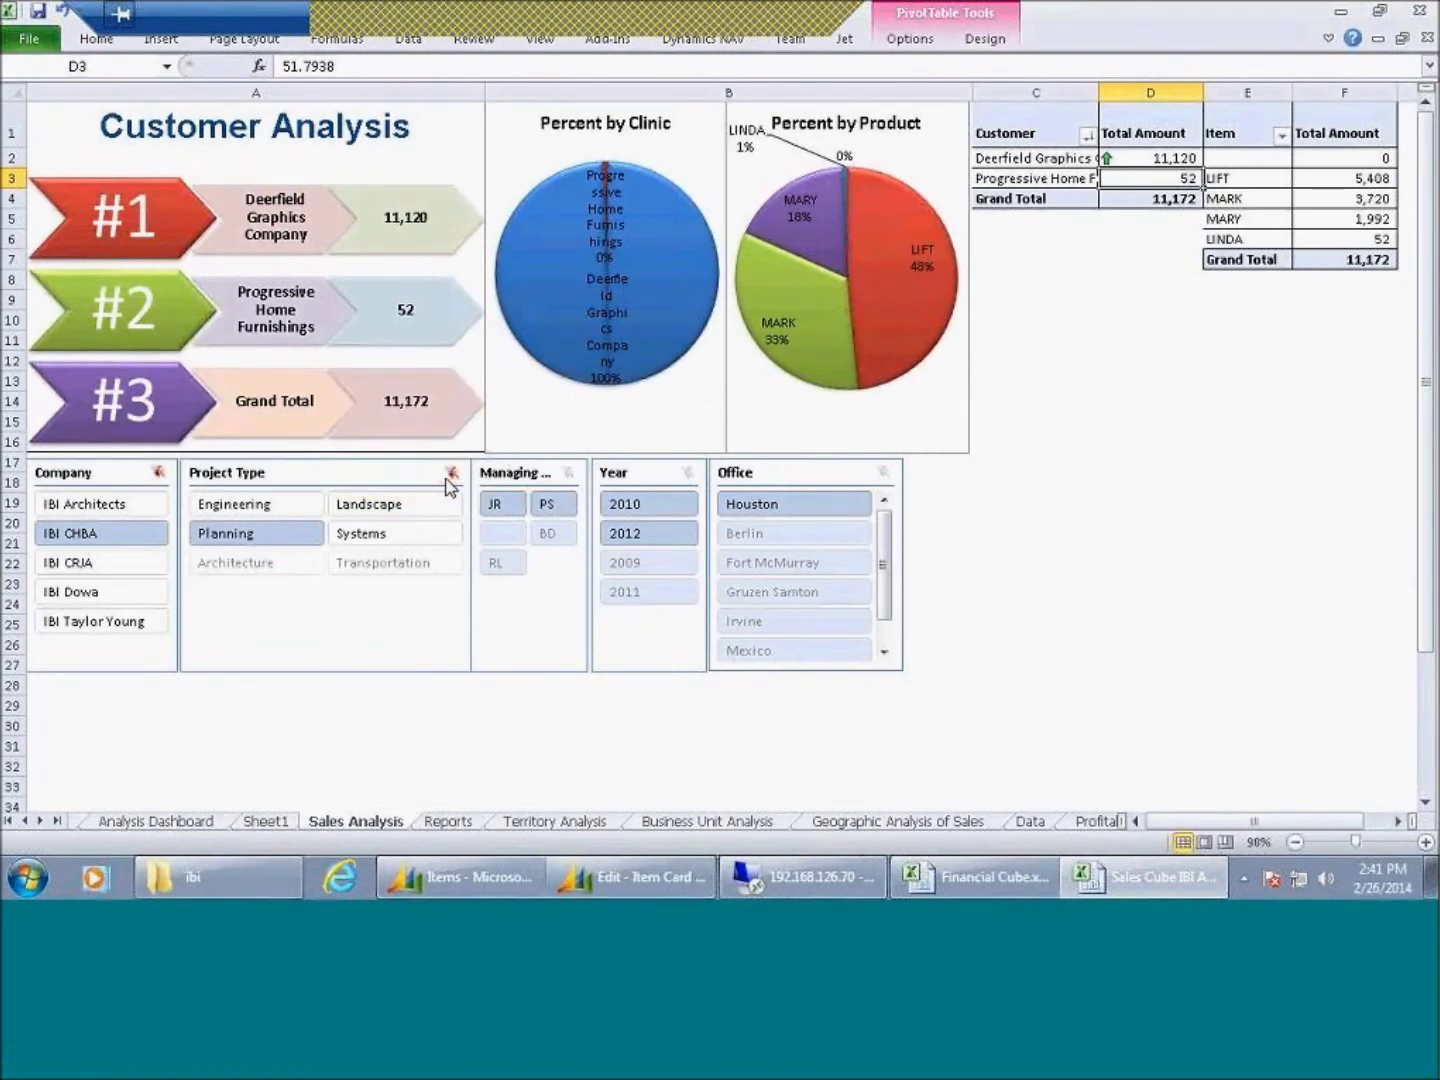
left_click(451, 473)
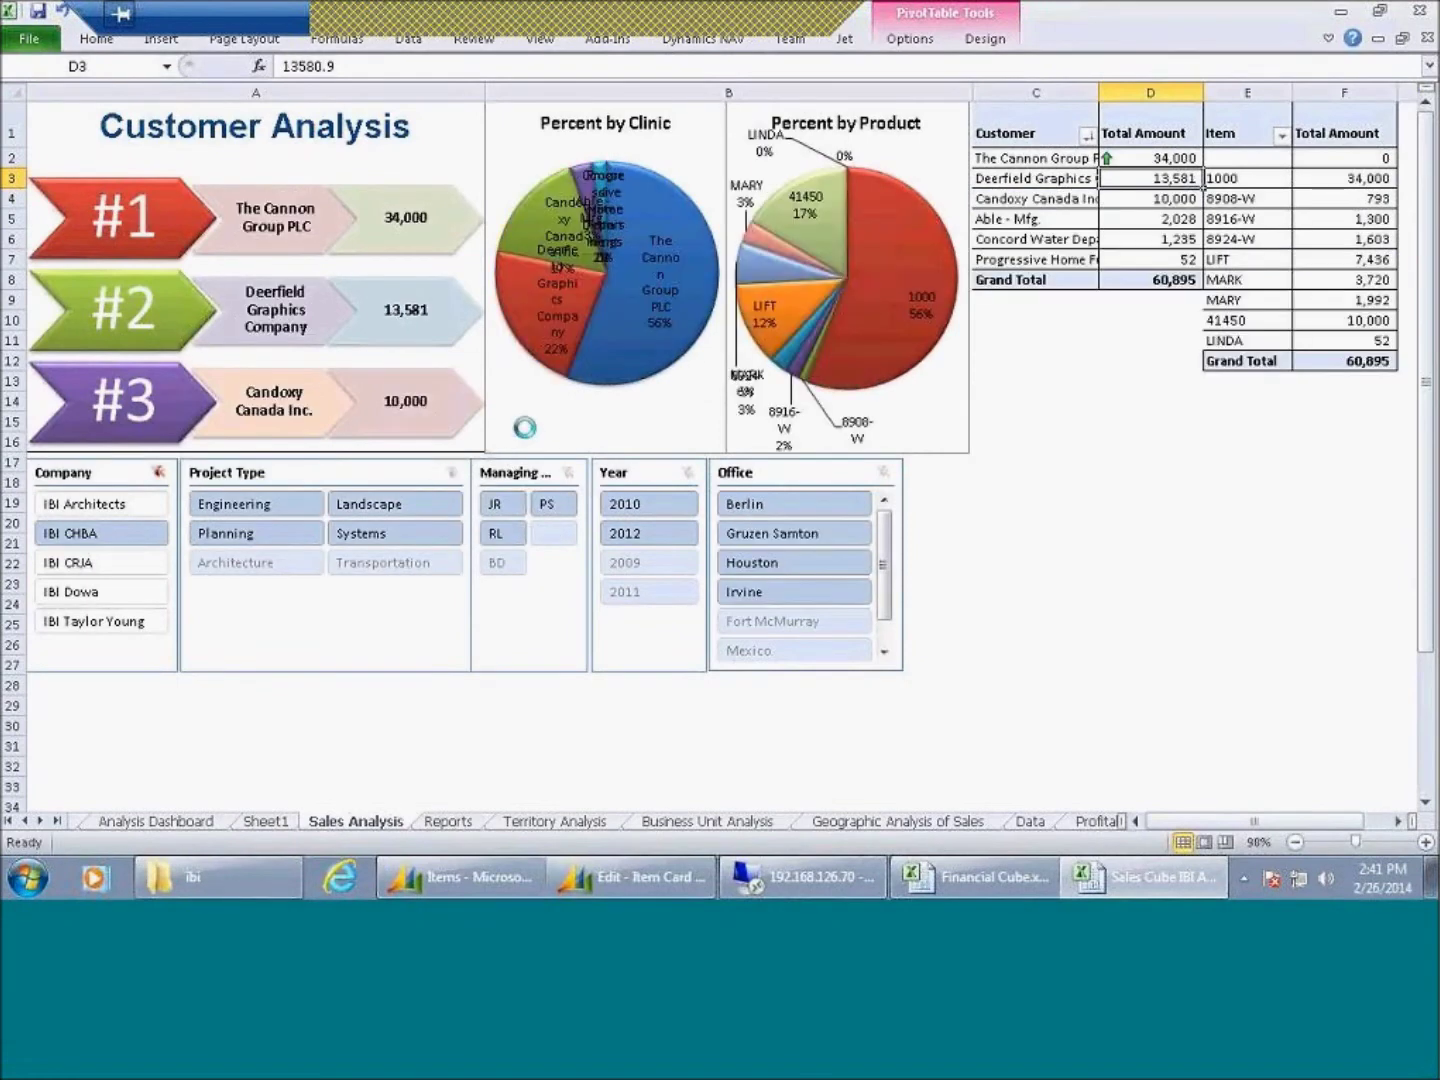
left_click(168, 42)
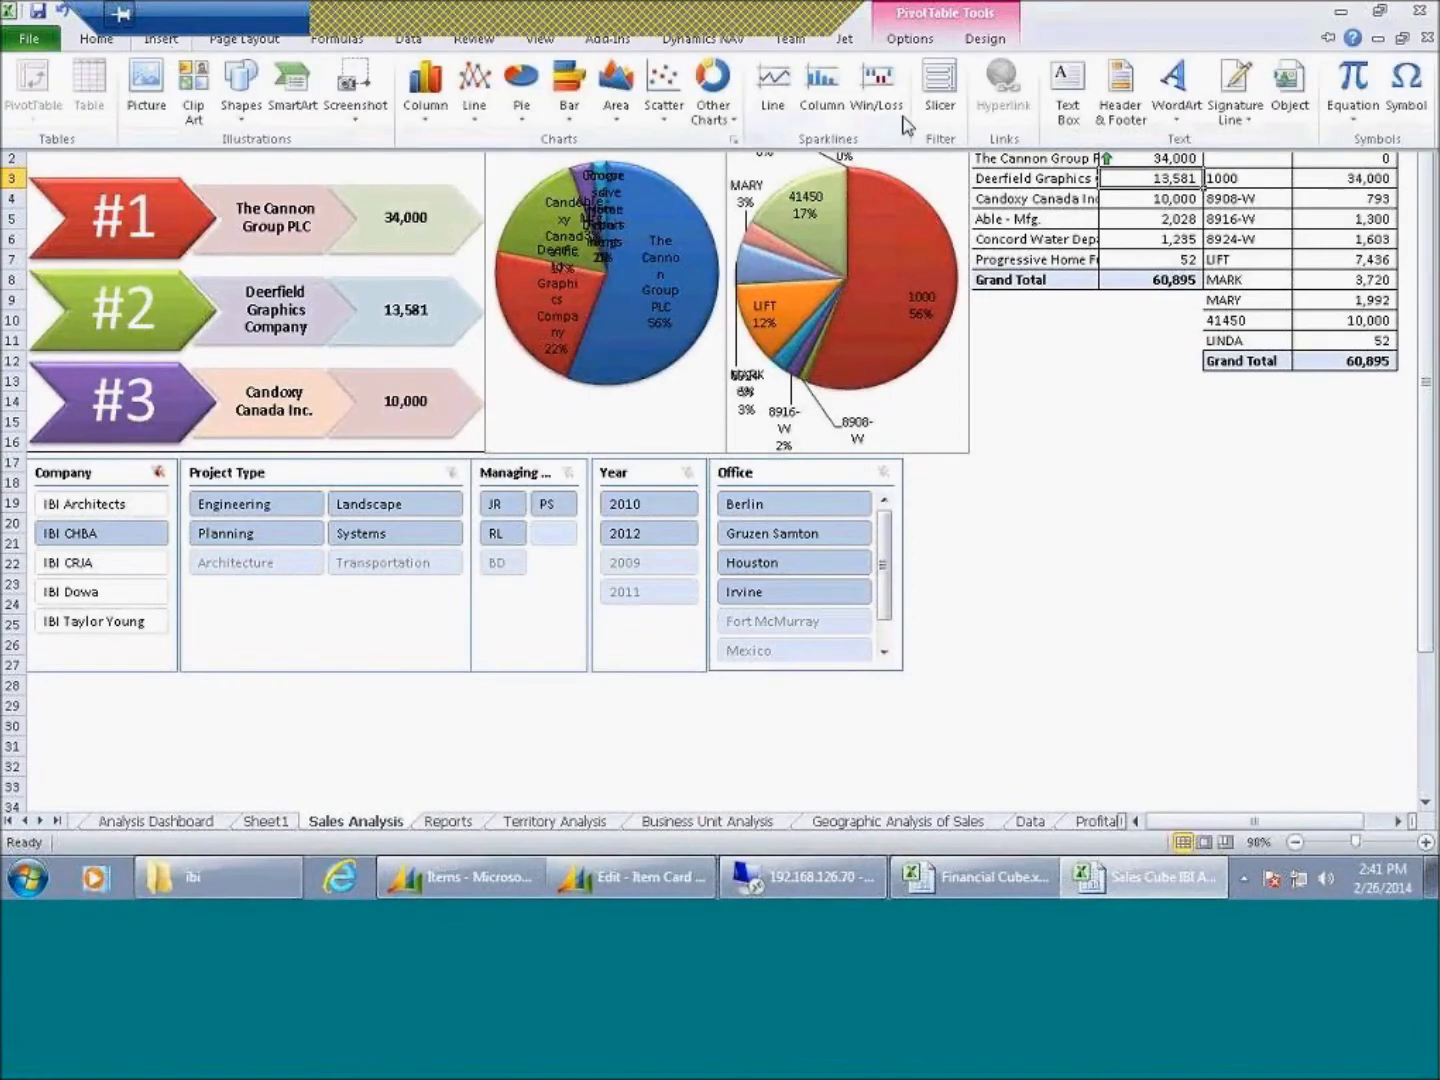
left_click(939, 100)
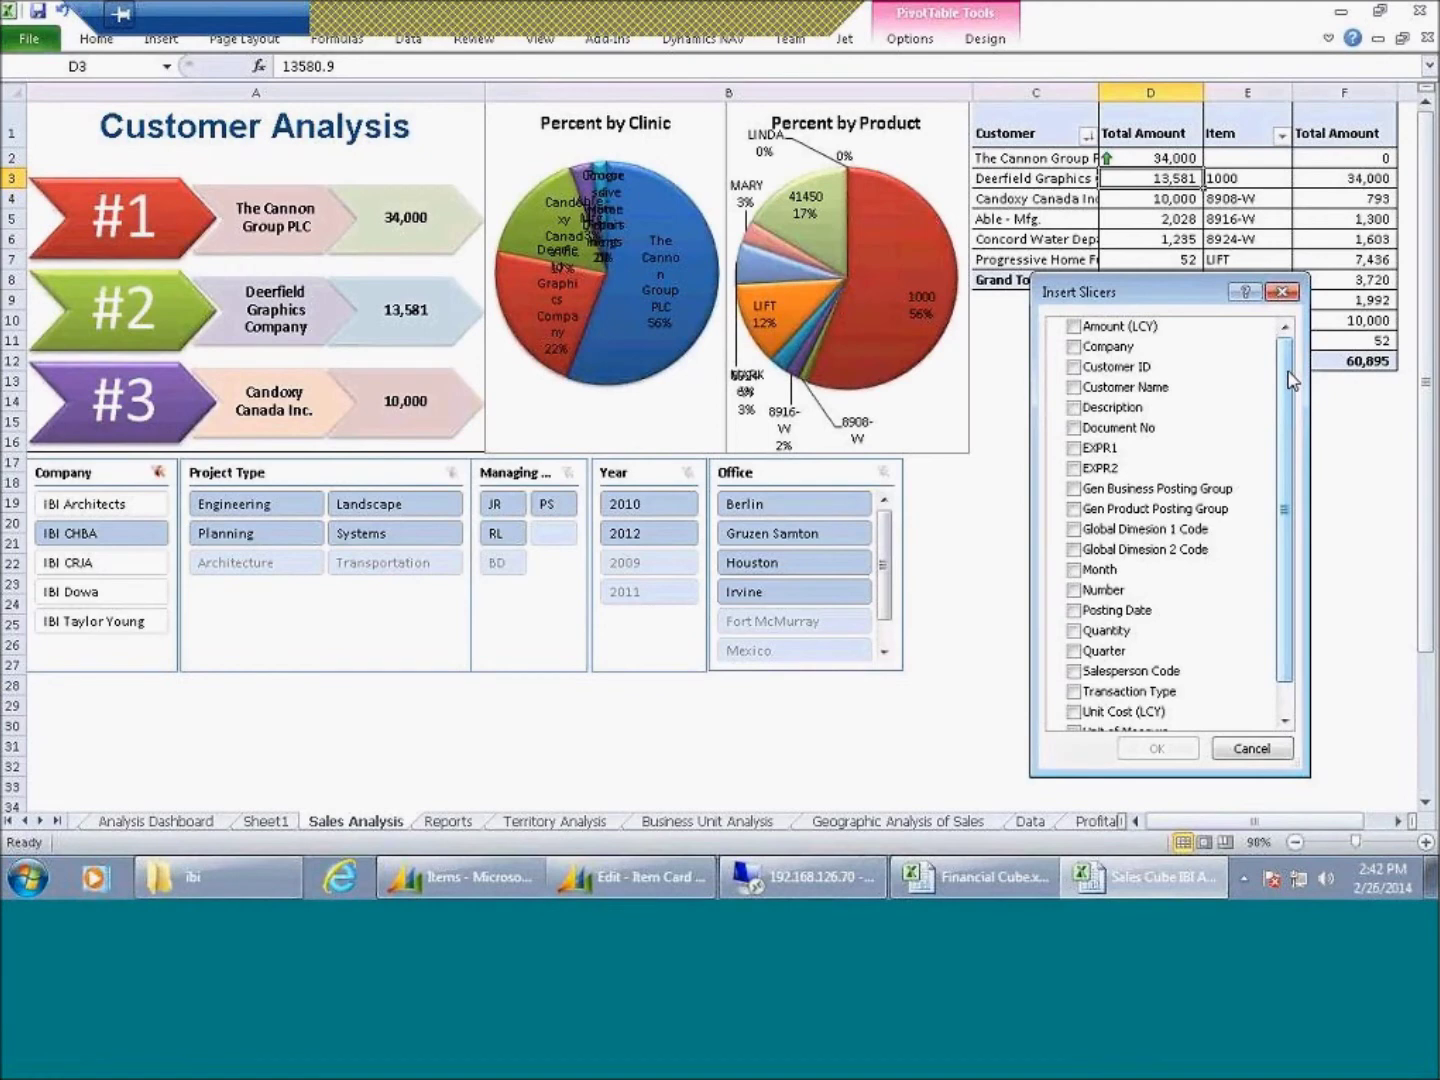
left_click_drag(1293, 380, 1298, 412)
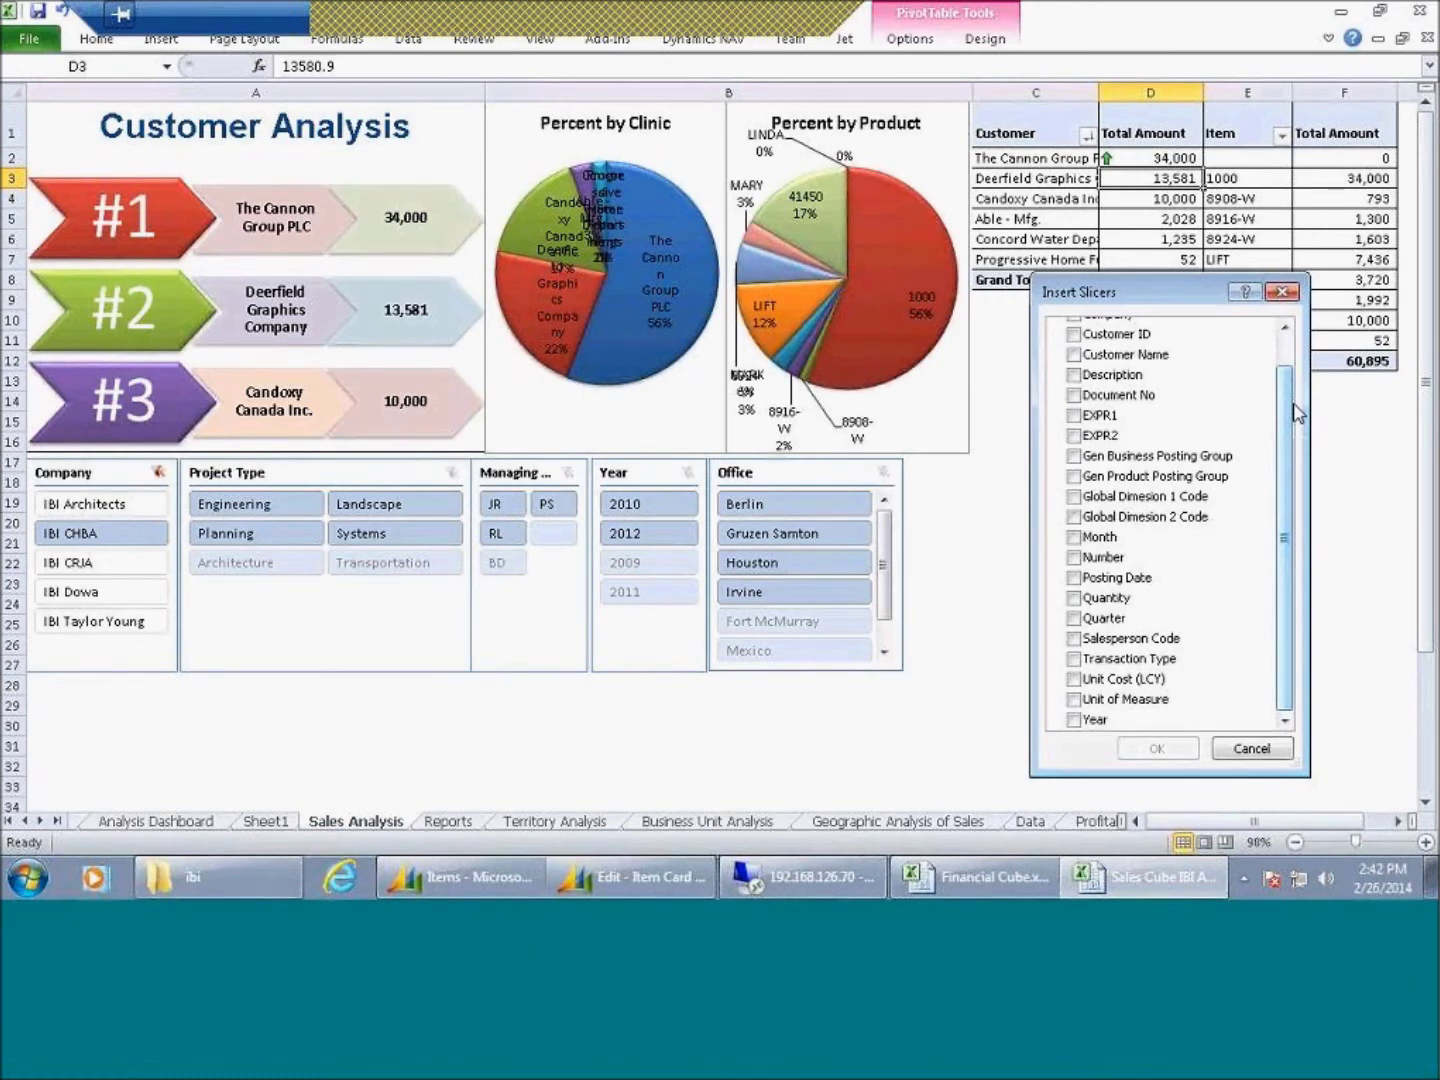
left_click(1282, 292)
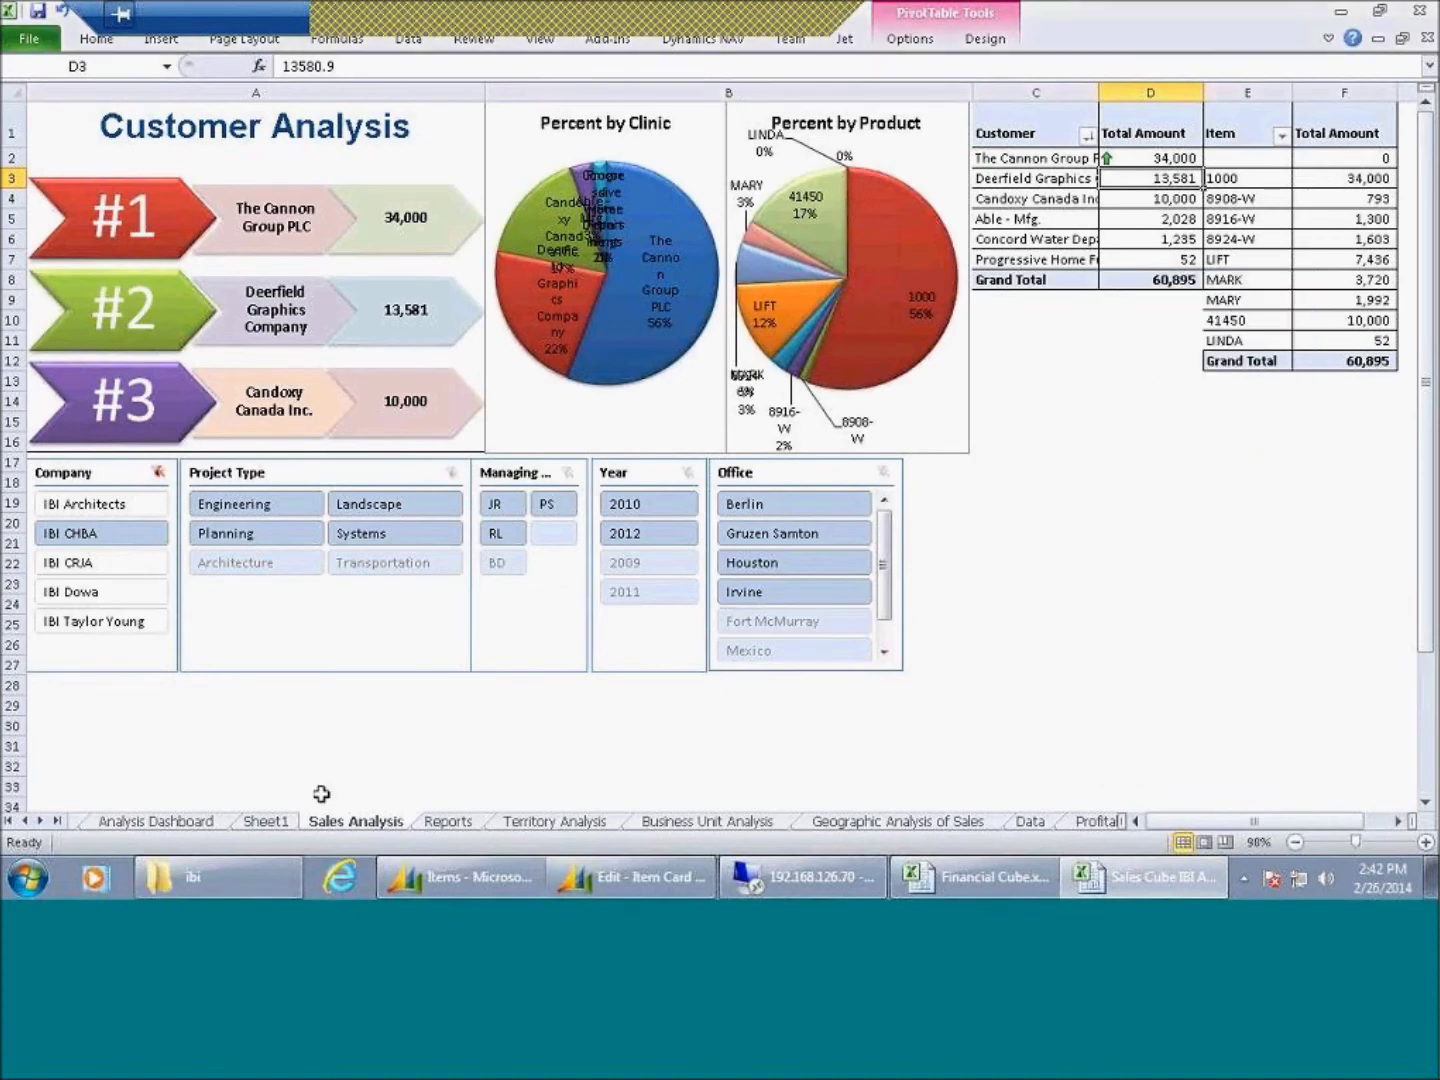
Browse the Reports through Profitability Analysis sheets, then add a blank Sheet3 after Profitability Analysis
left_click(449, 821)
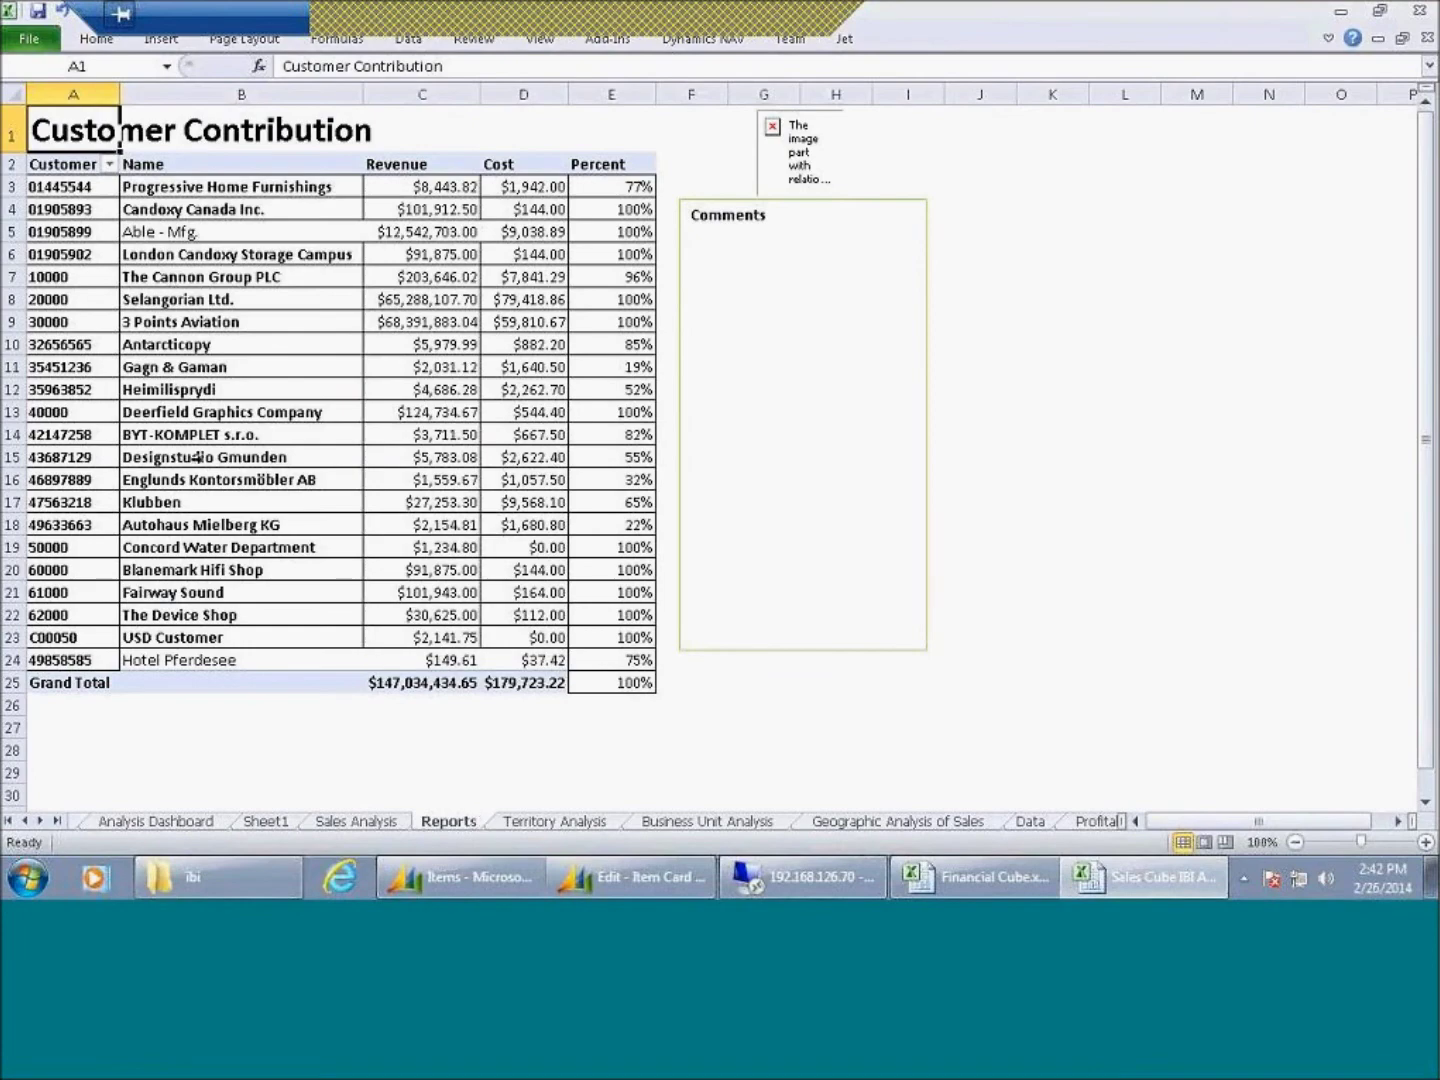
left_click(553, 821)
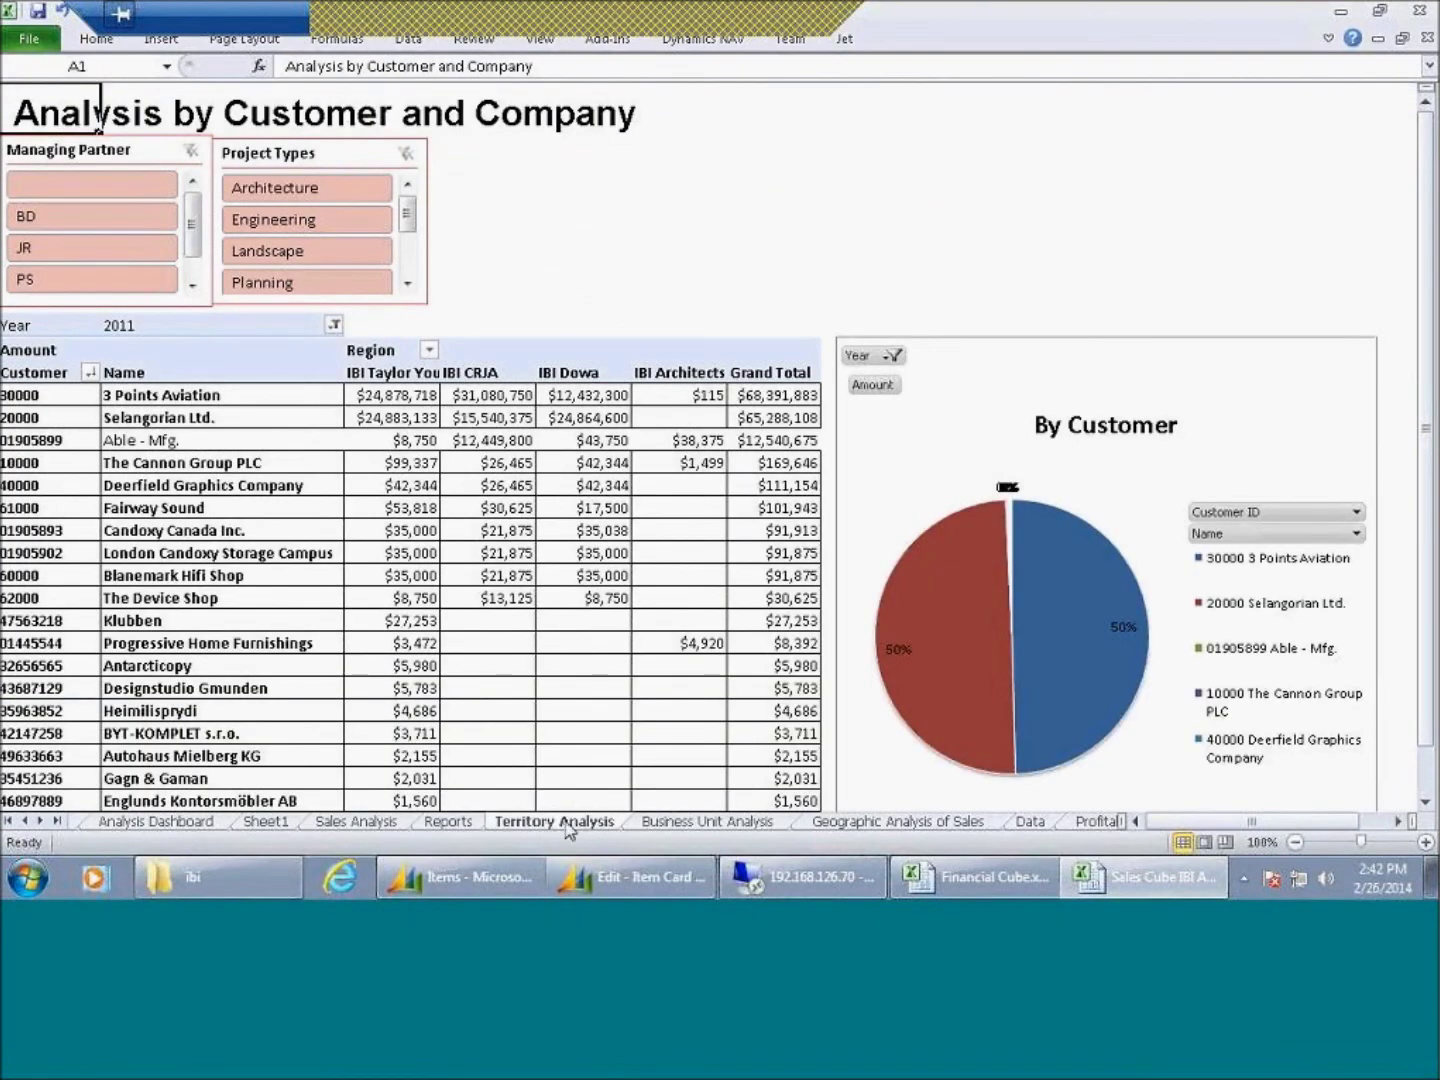
left_click(679, 828)
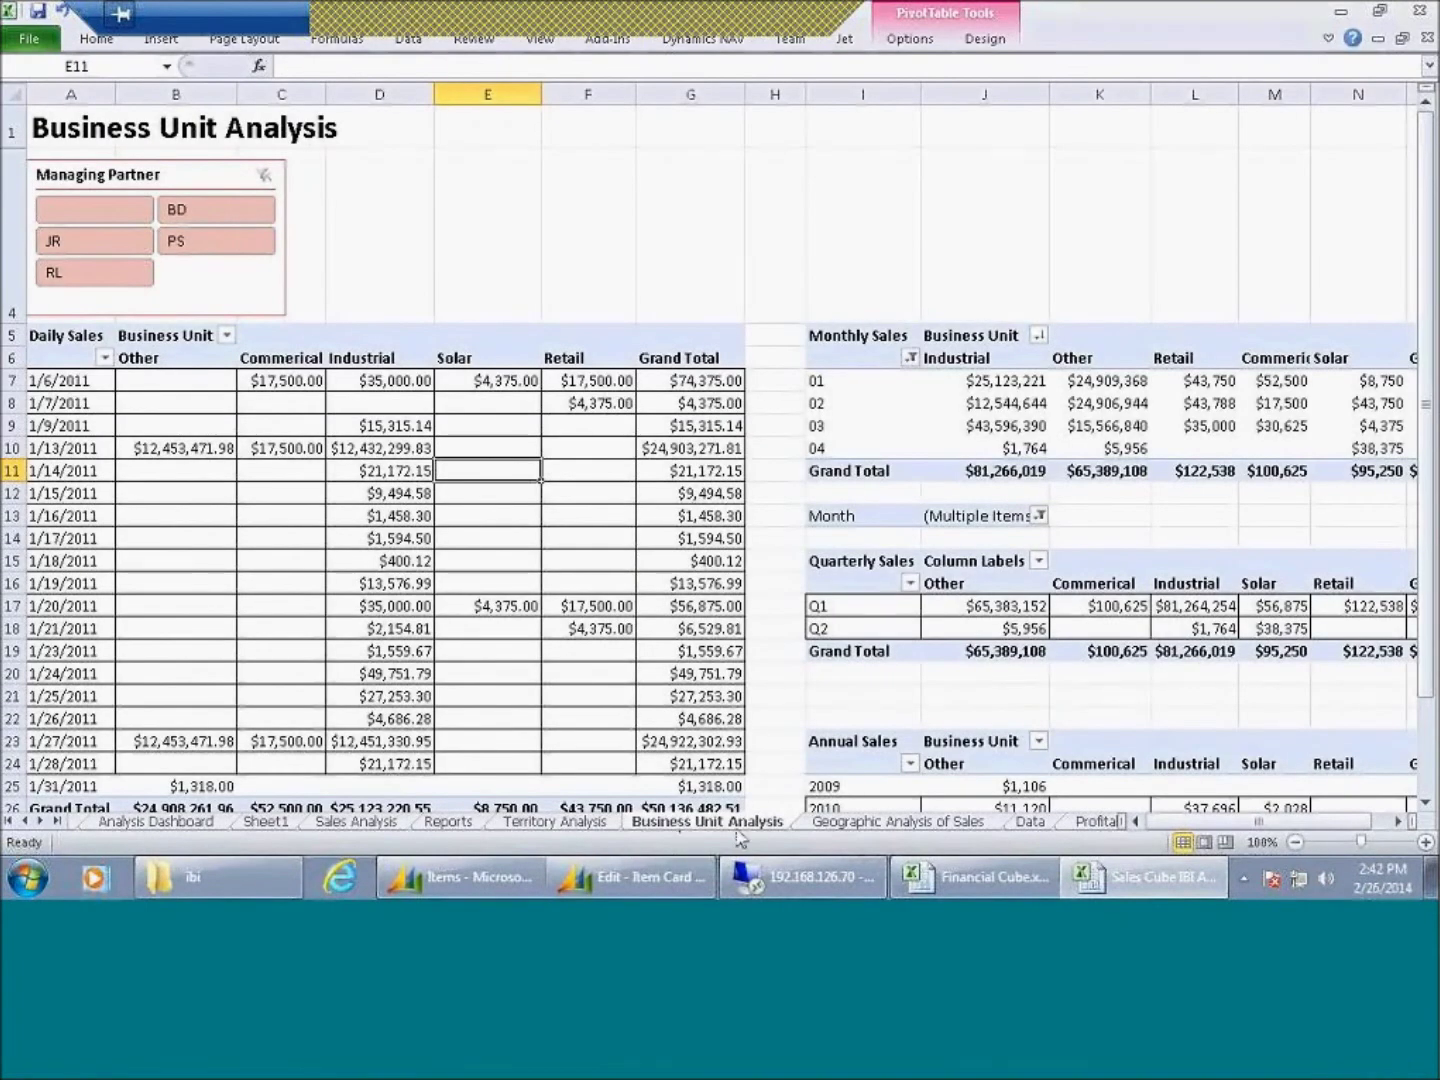
left_click(850, 822)
left_click(1092, 821)
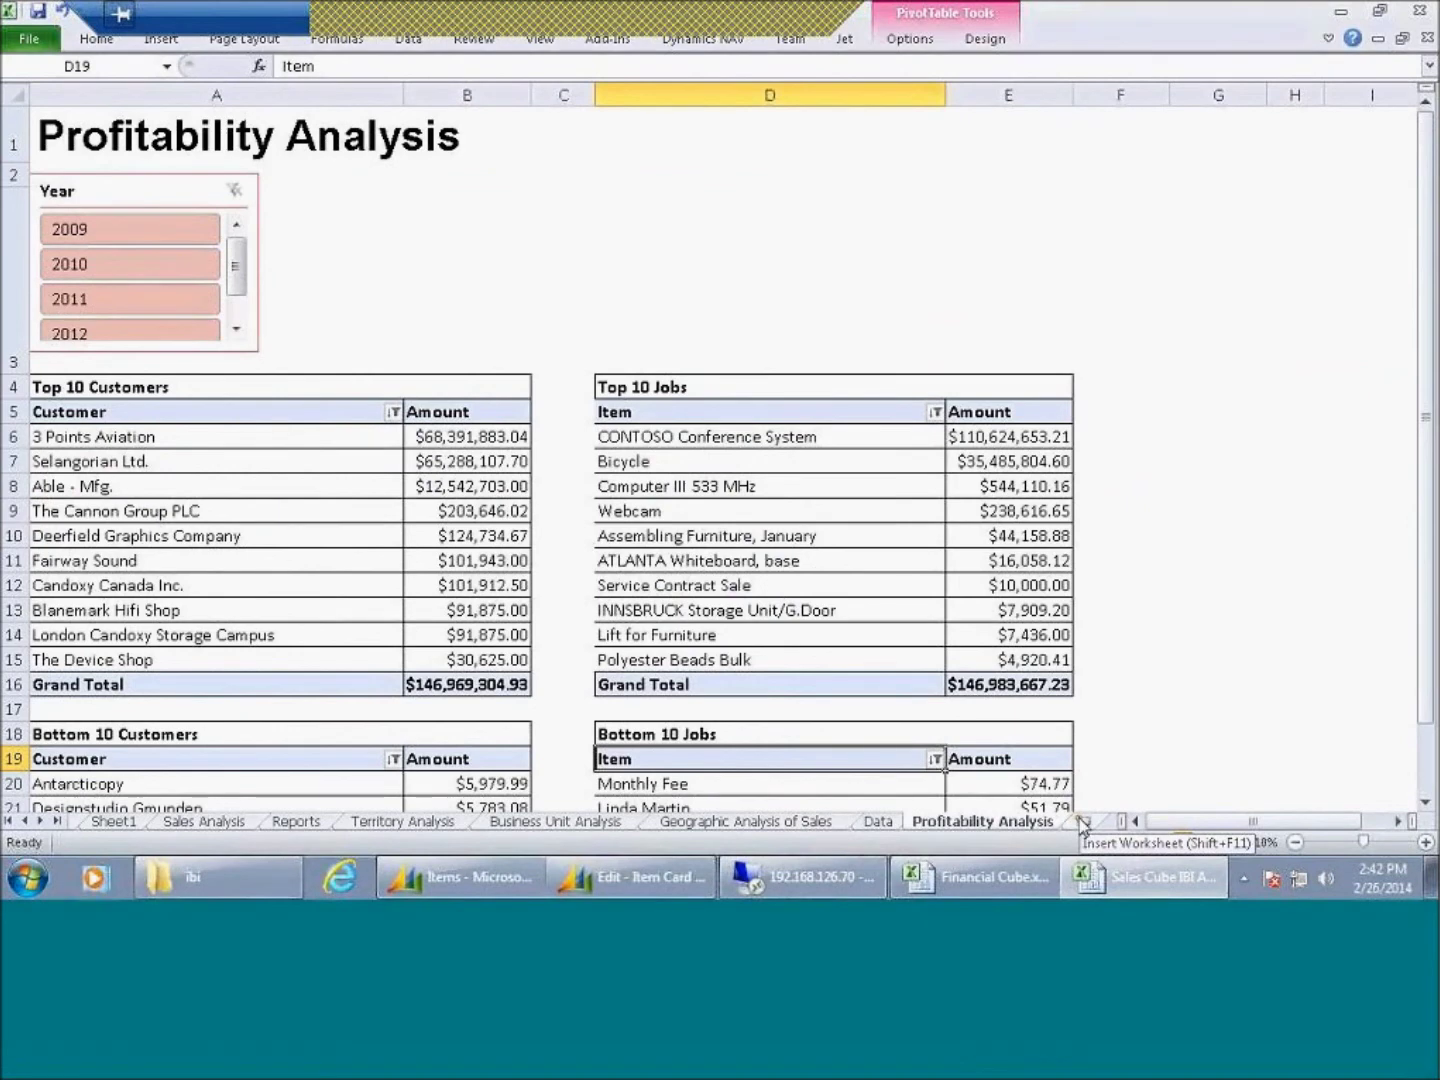
left_click(1083, 823)
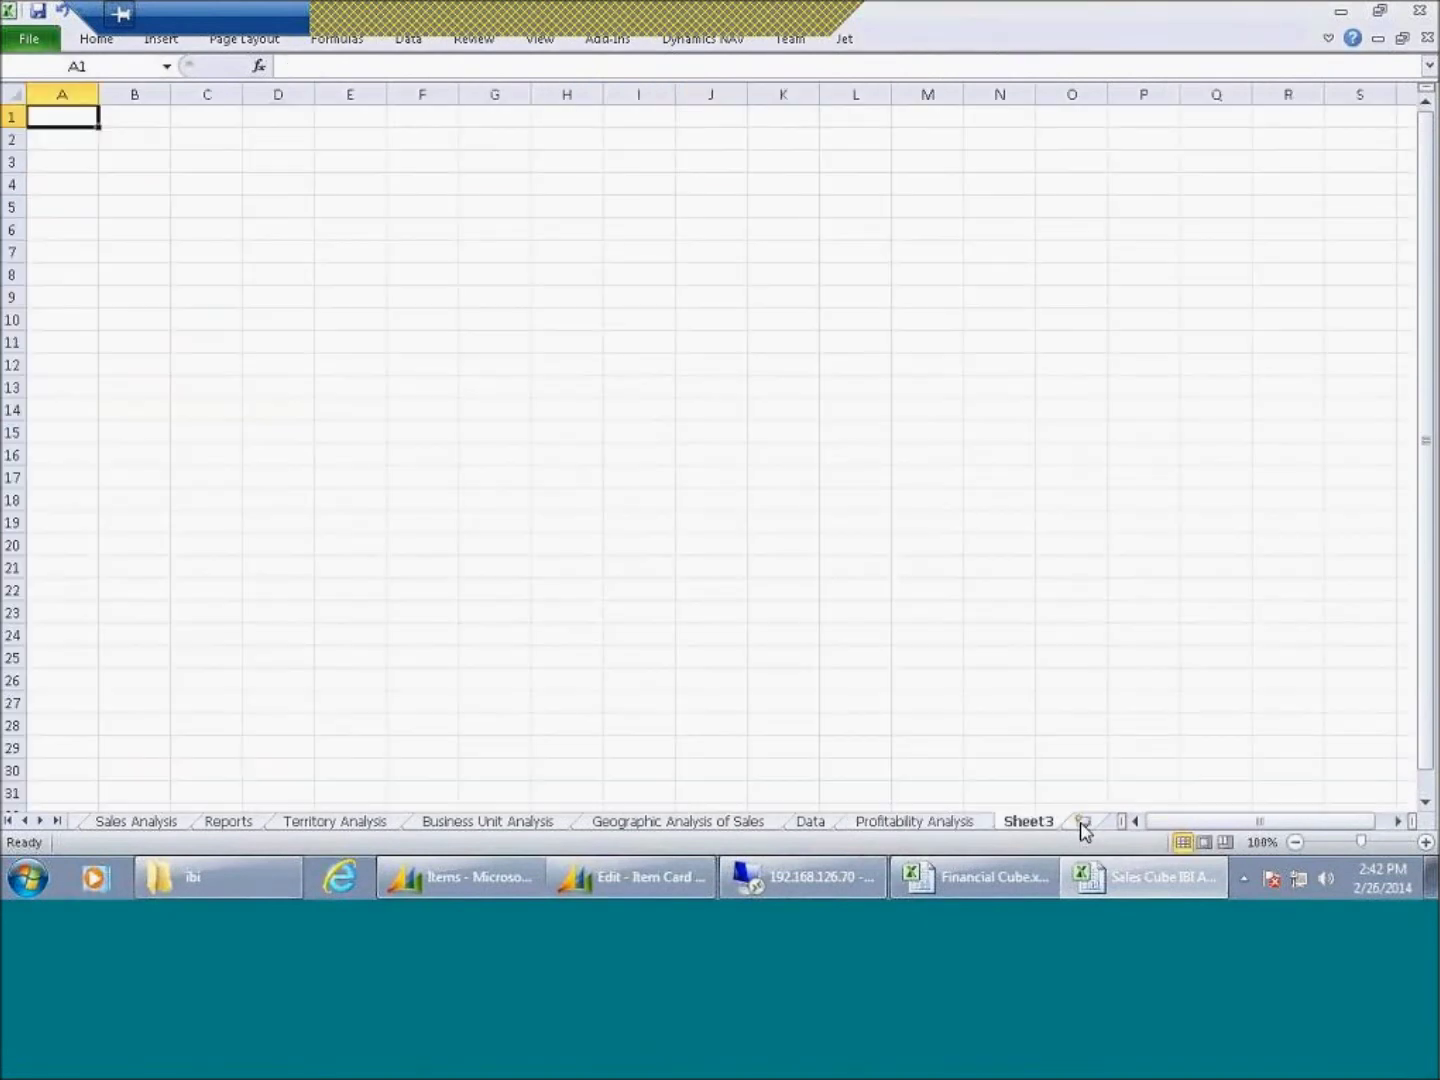
Insert a PivotTable at Sheet3 A1 from the external Query from DEMO_ODBC connection
left_click(161, 38)
left_click(30, 115)
left_click(60, 146)
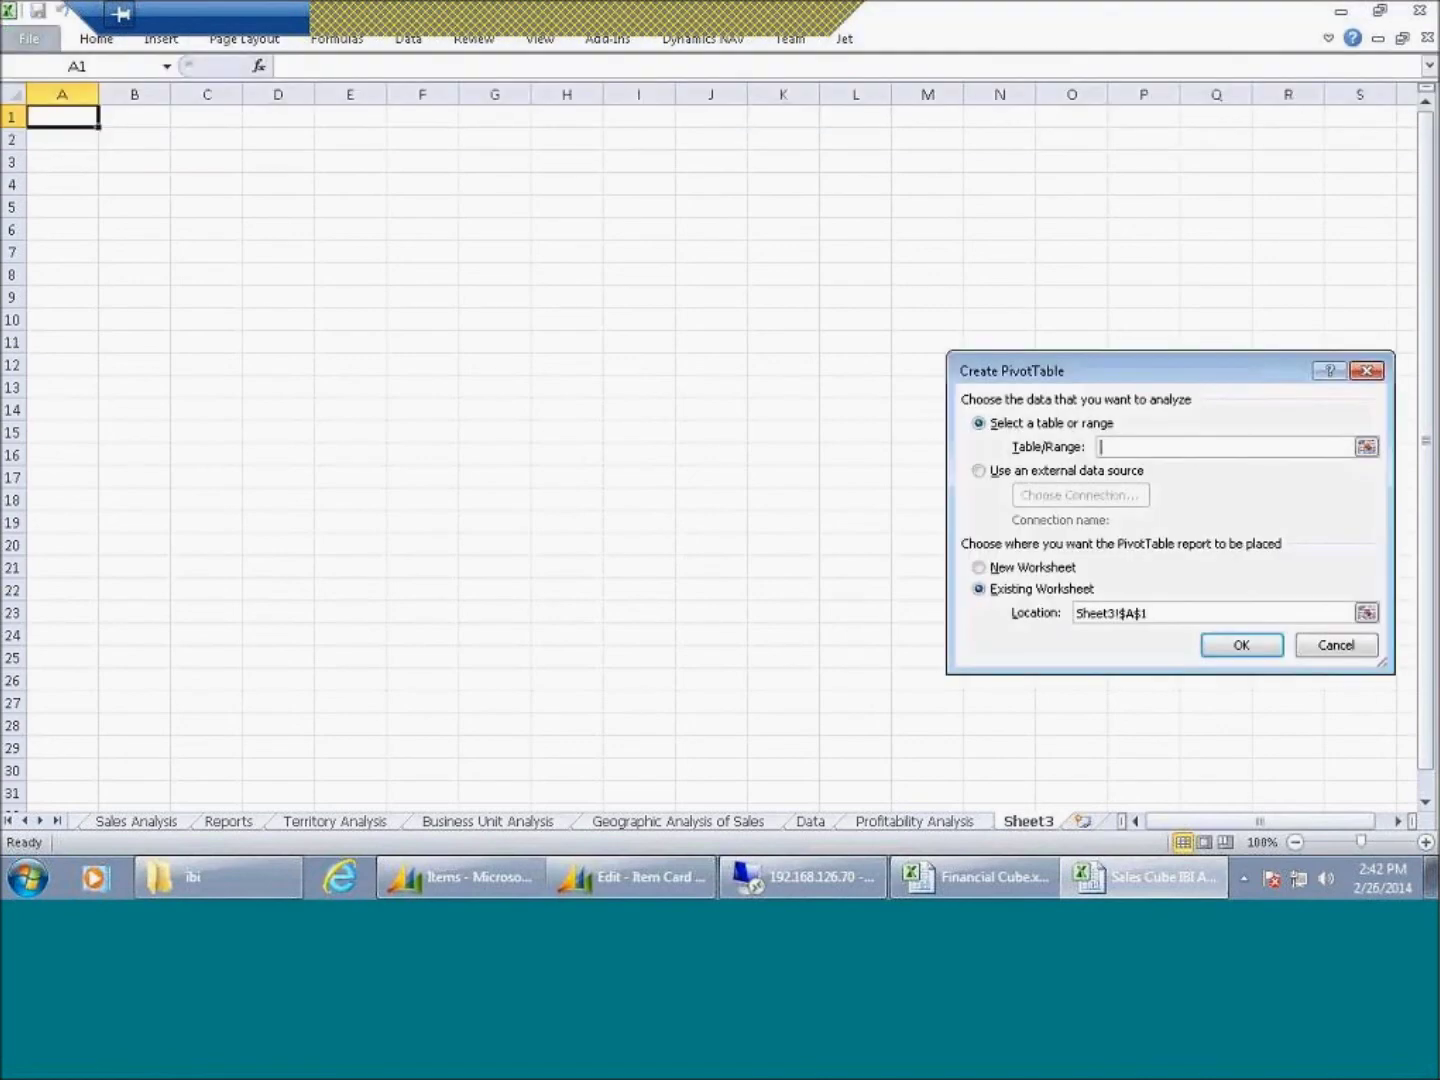
left_click(1020, 479)
left_click(1024, 492)
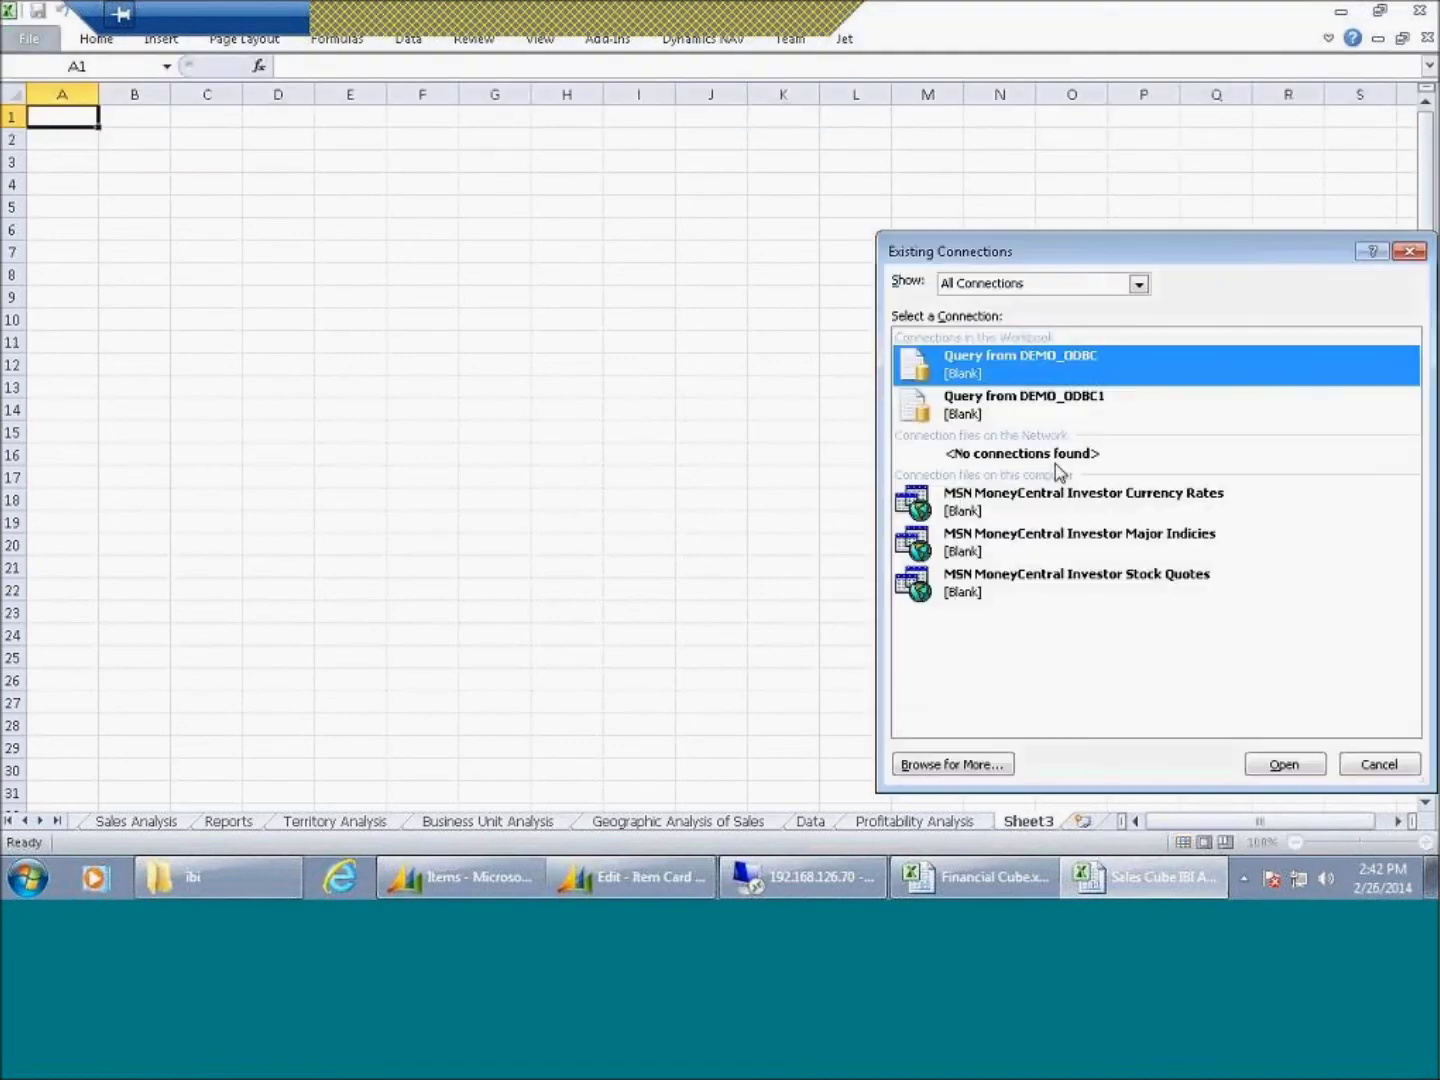
left_click(1286, 764)
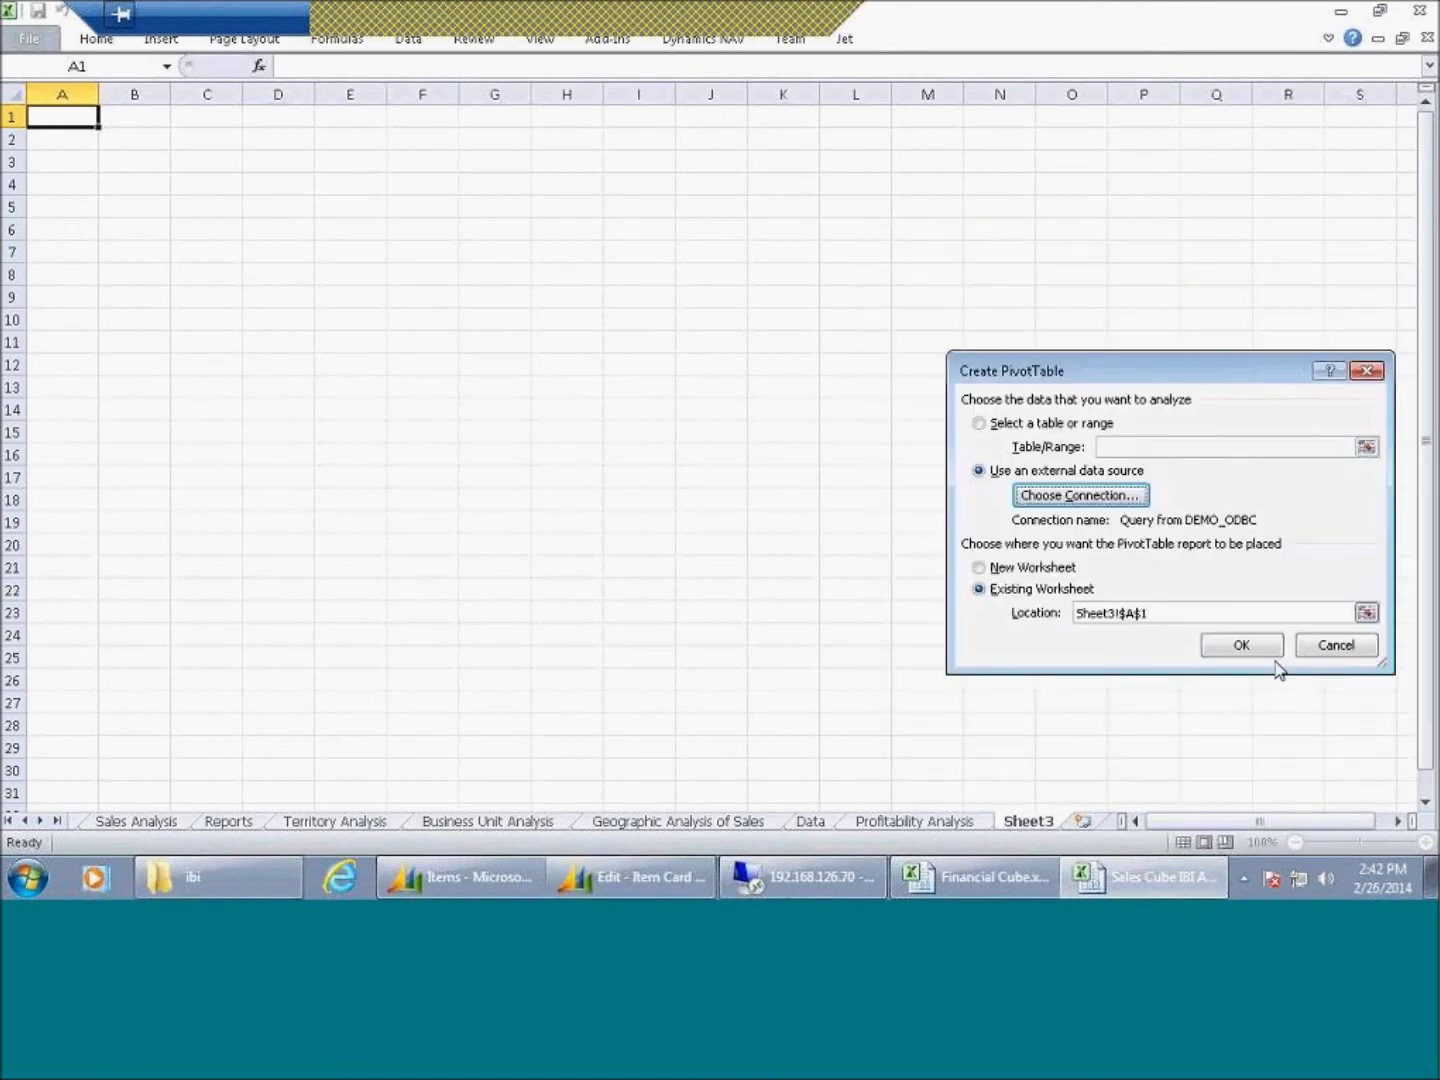
left_click(1241, 645)
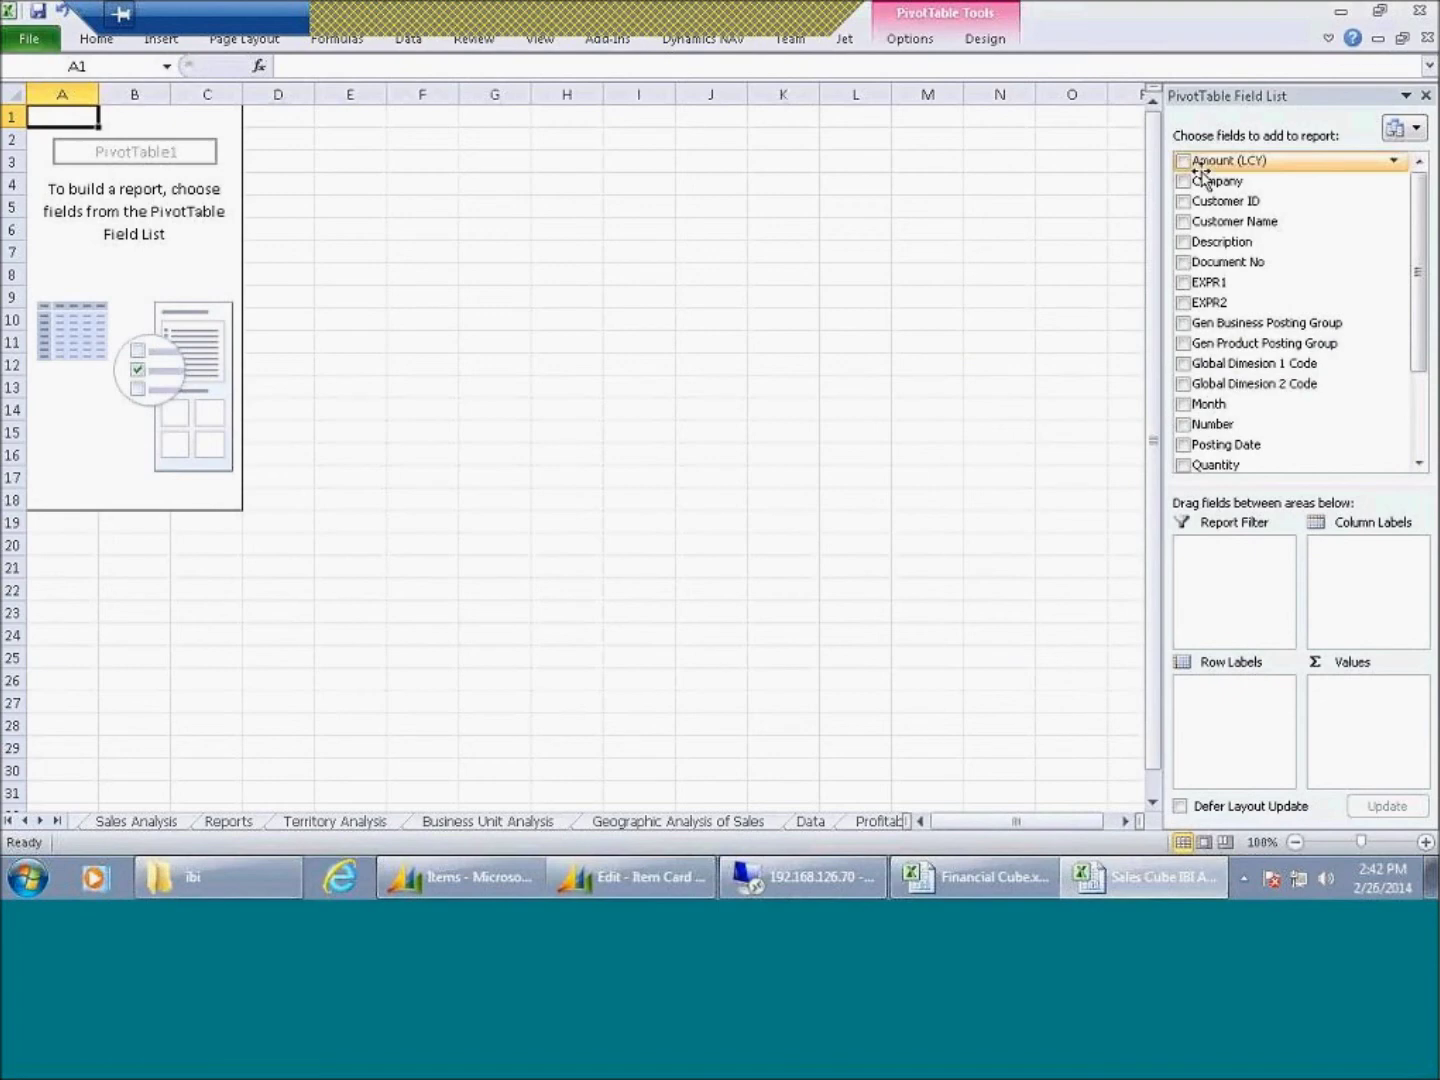
Place Amount (LCY) in Values, Global Dimension 1 Code in Columns, and Customer Name in Rows
left_click_drag(1203, 174, 1383, 702)
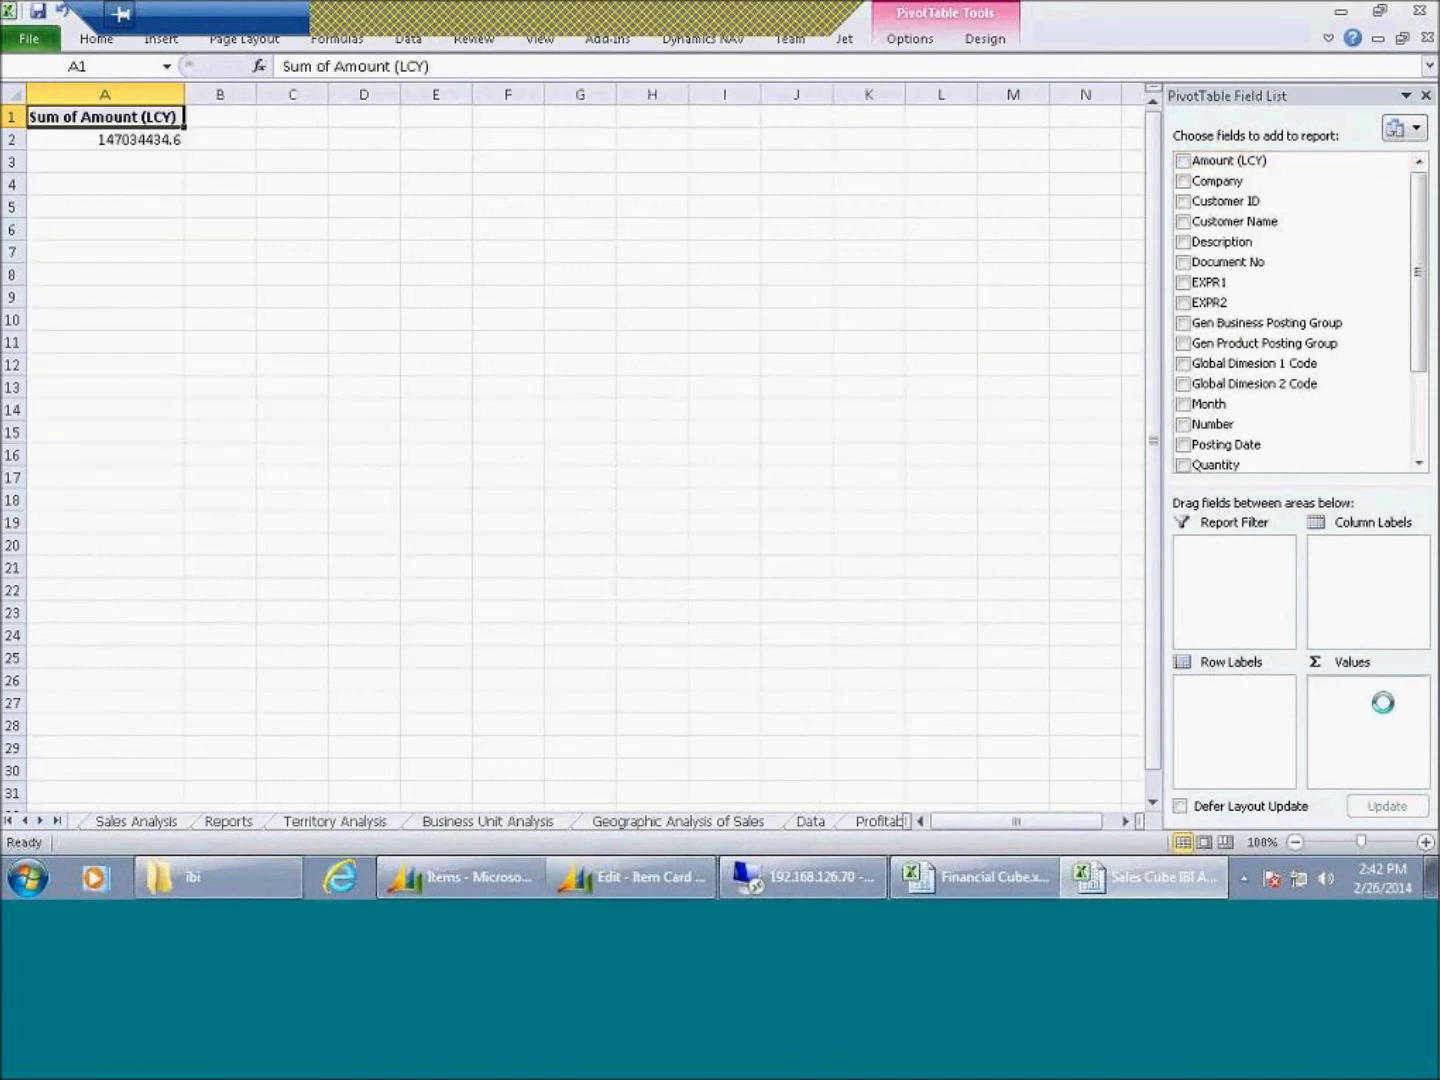
left_click_drag(1268, 364, 1222, 718)
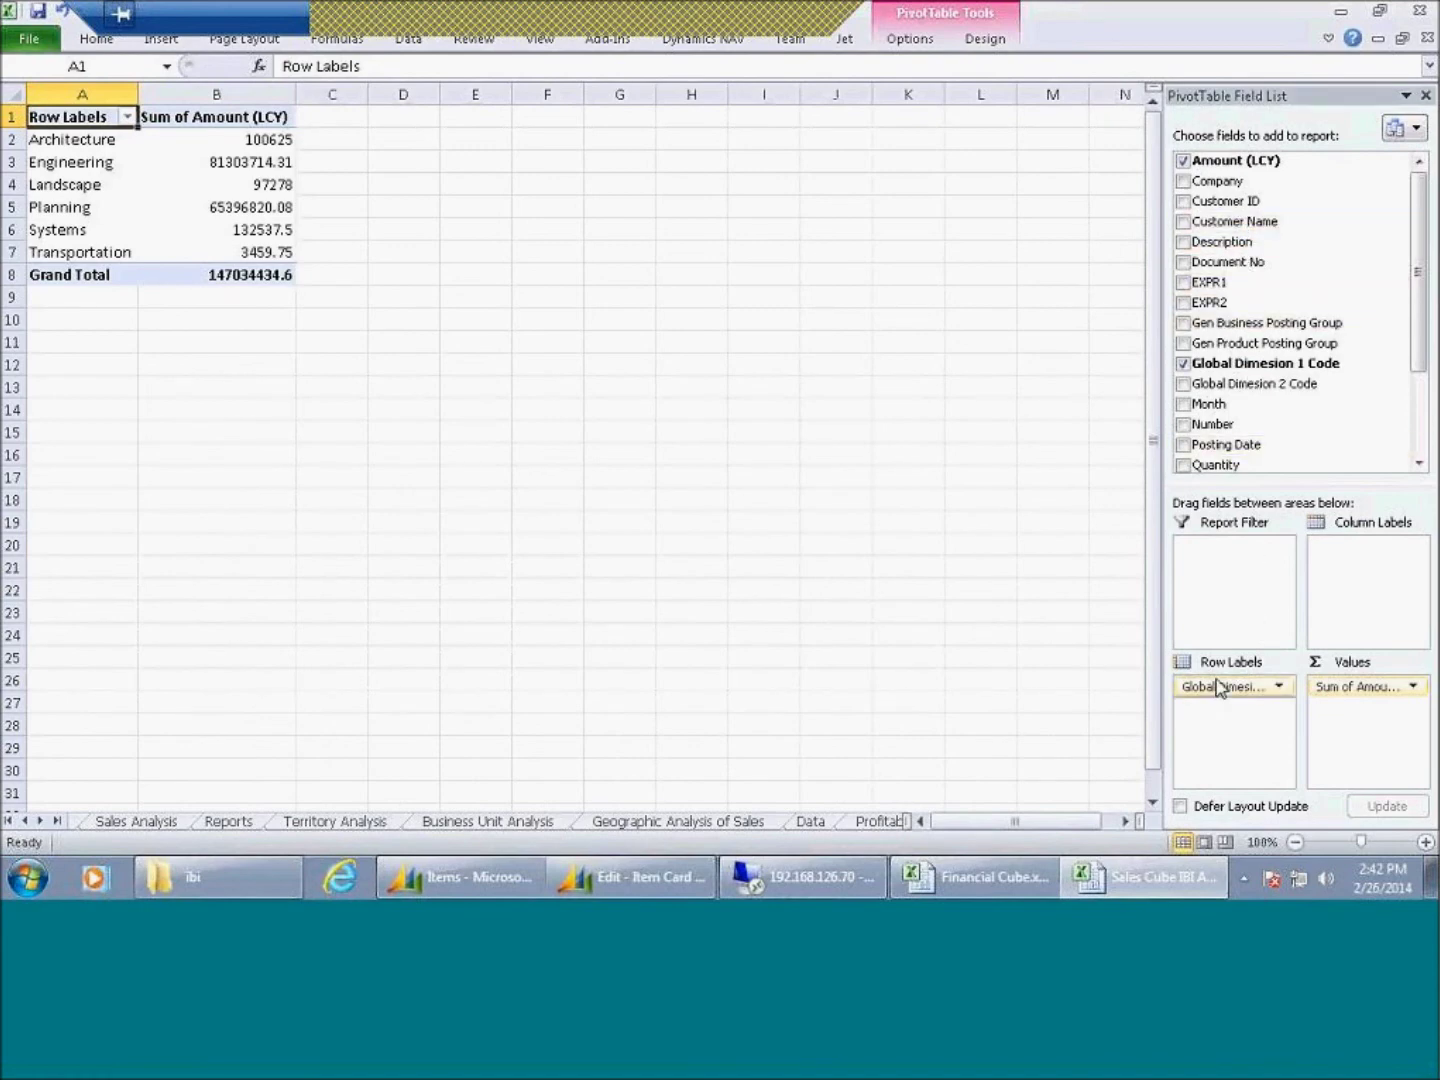
left_click_drag(1220, 686, 1357, 566)
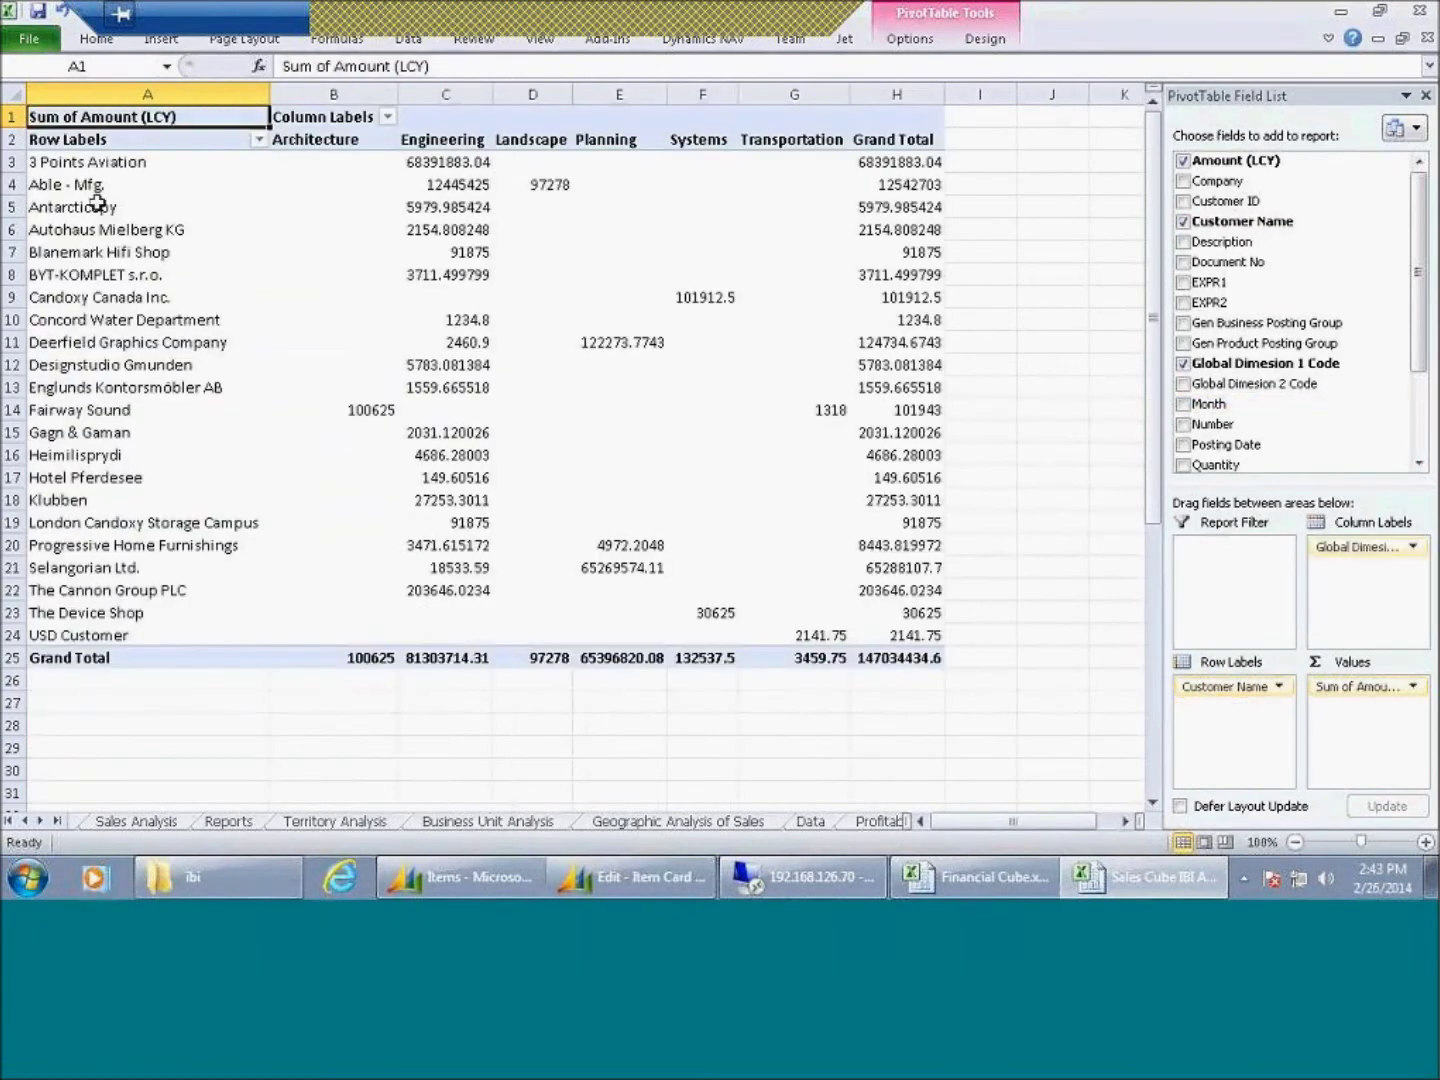
left_click(79, 168)
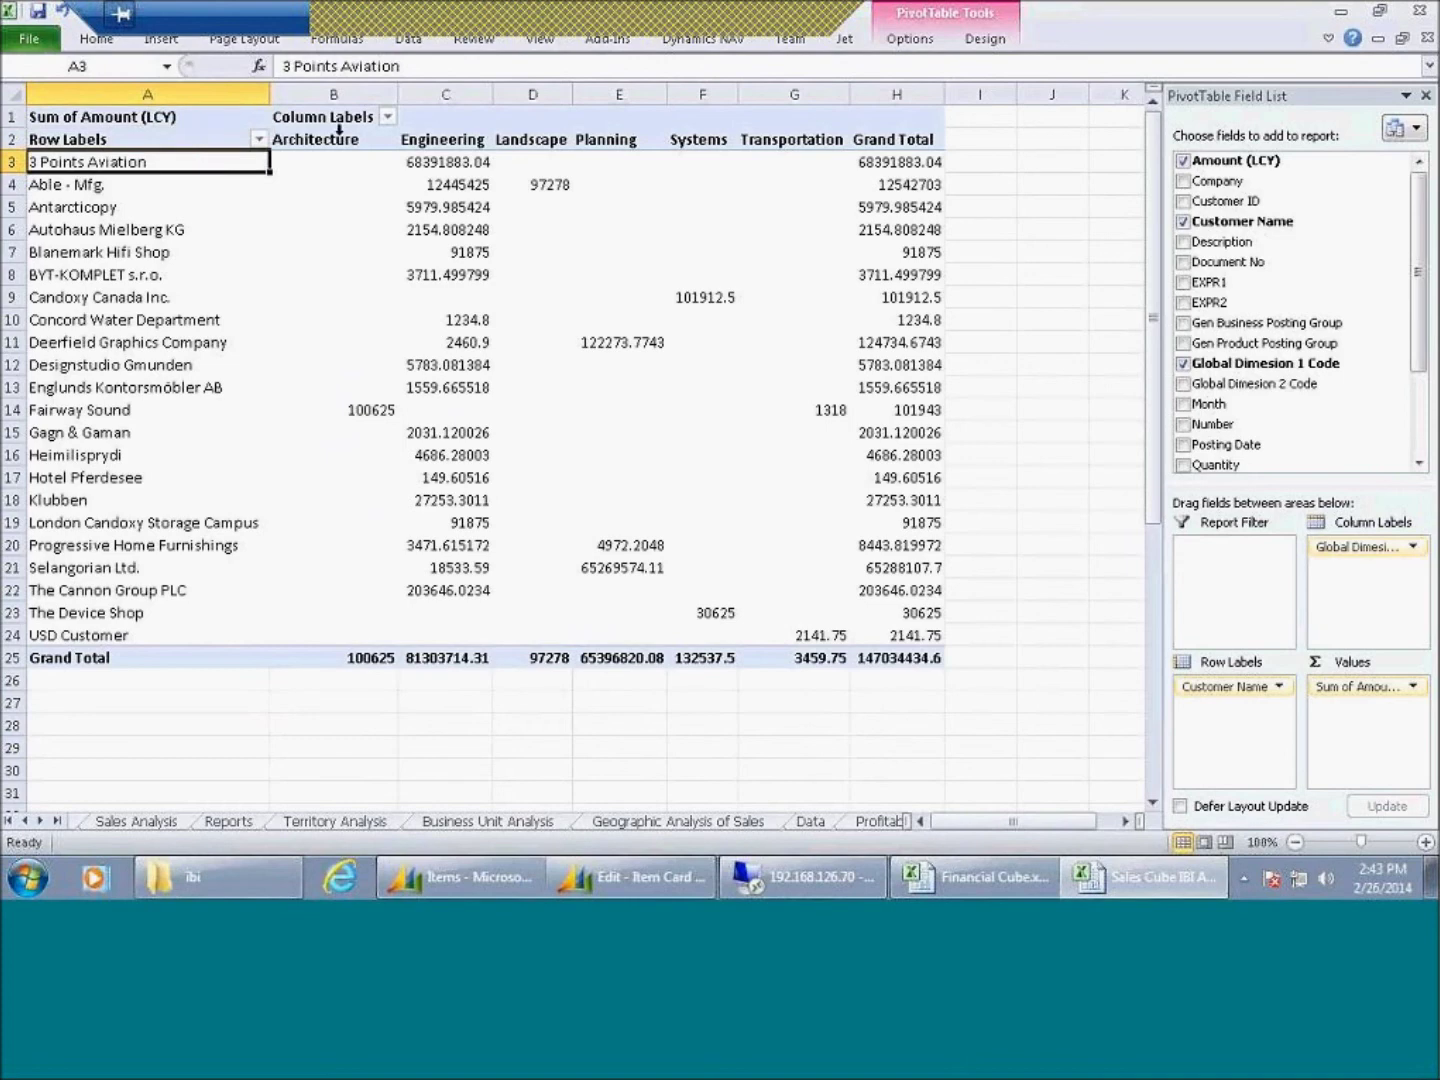
left_click(1415, 405)
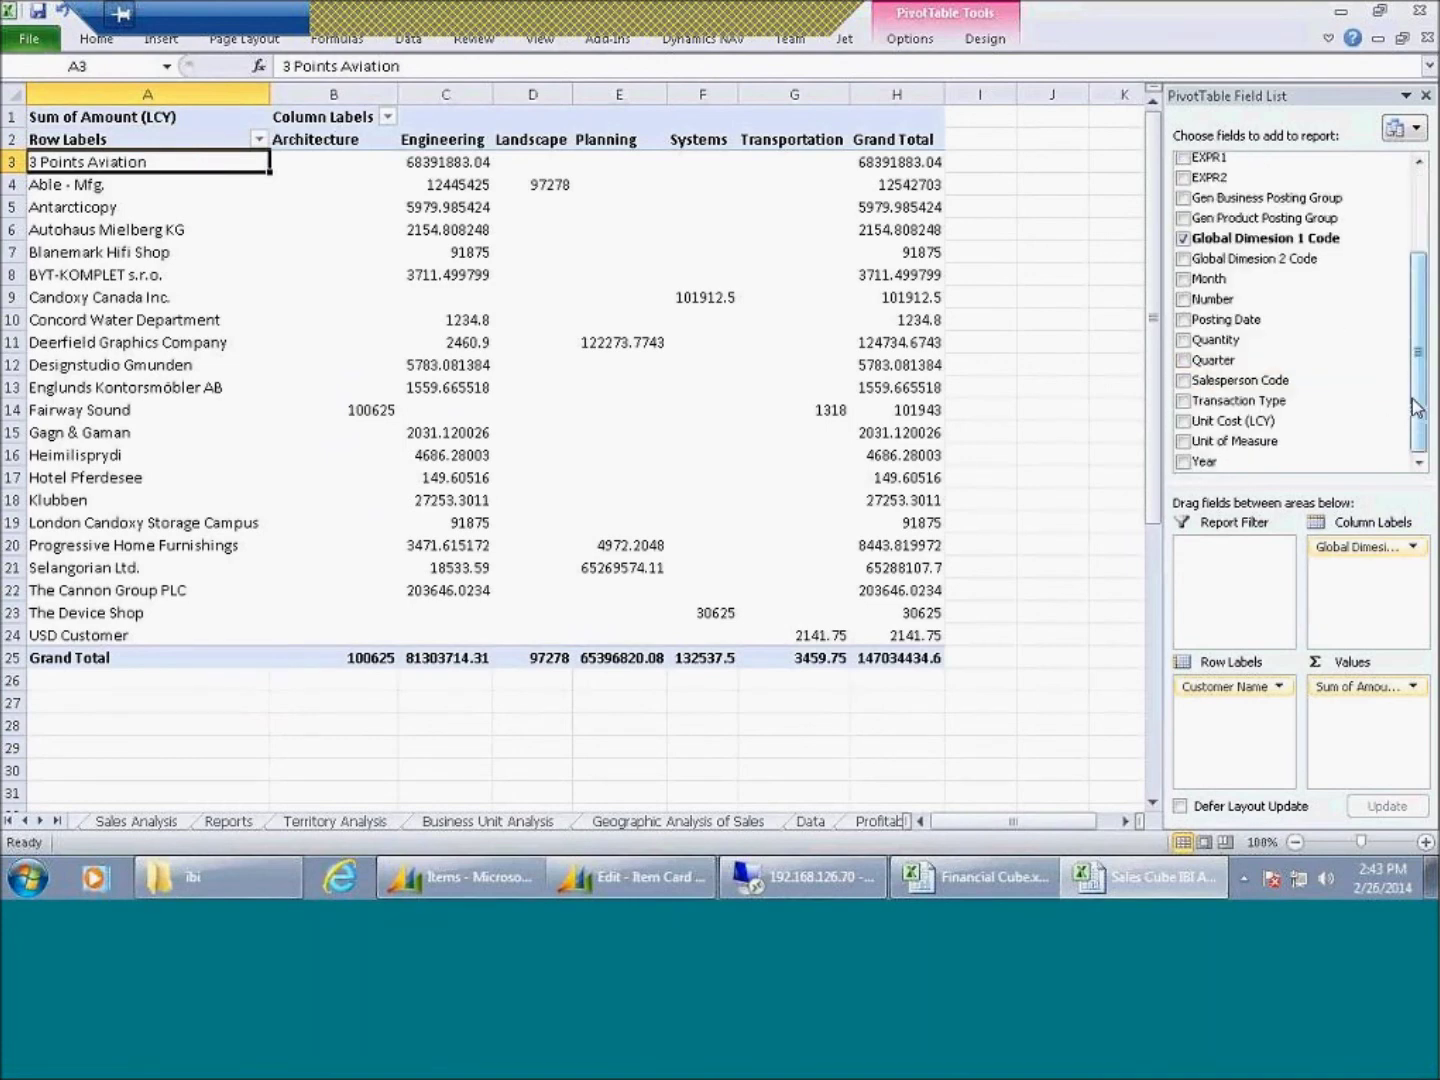
Add Salesperson Code and Transaction Type slicers and place them right of the PivotTable
left_click(162, 45)
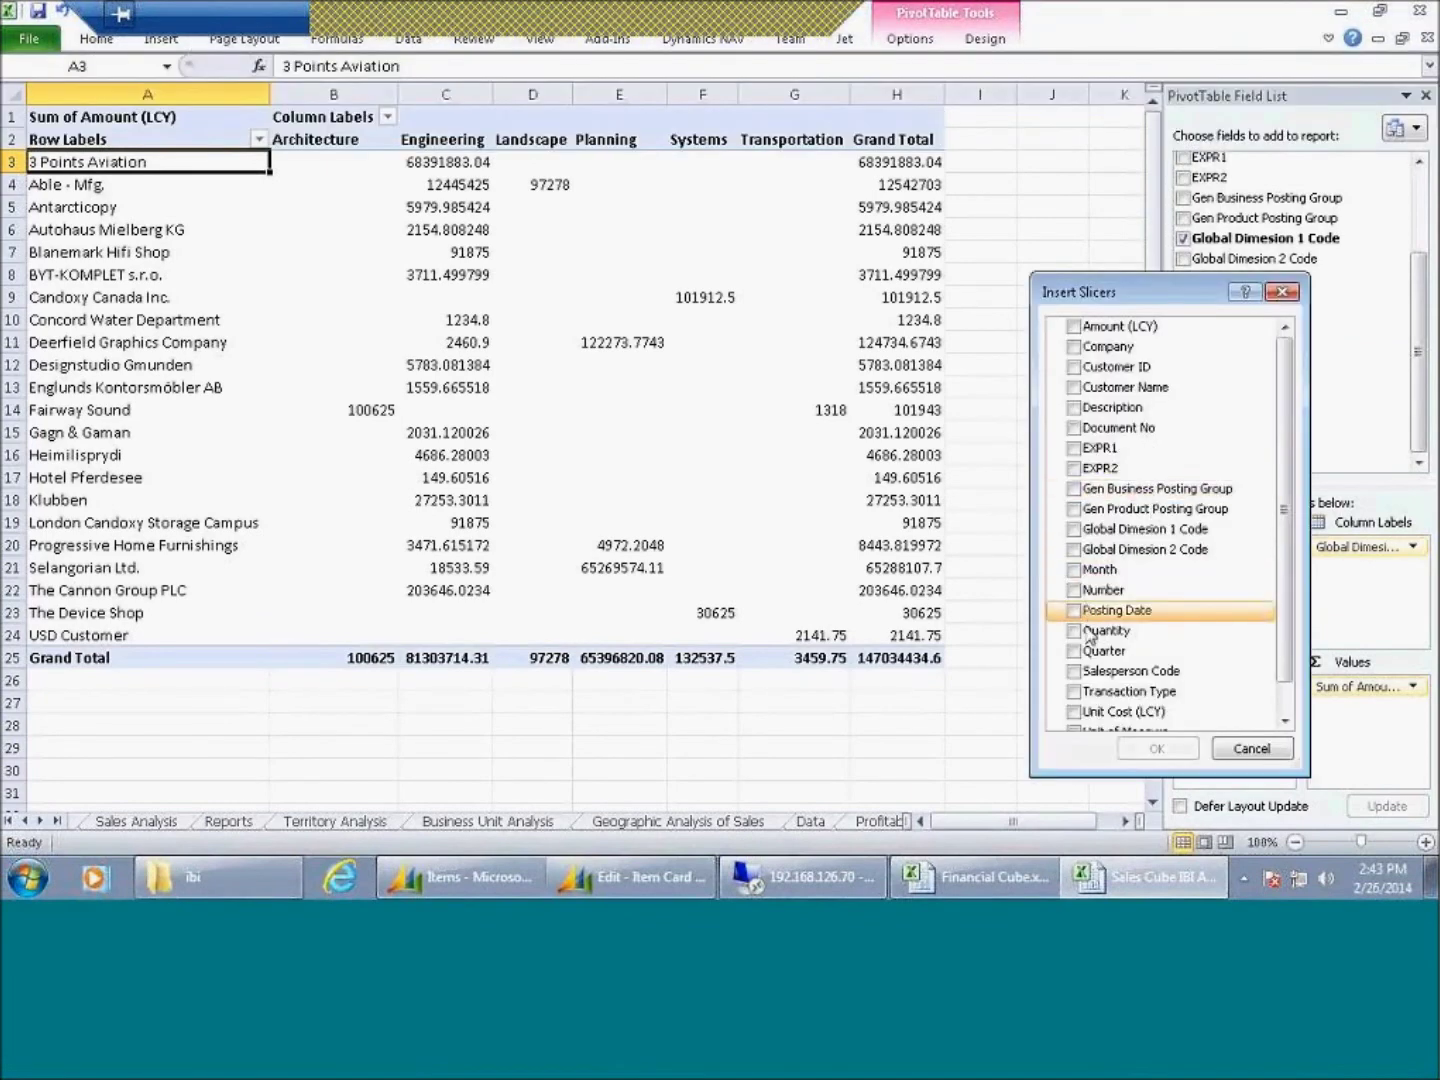
left_click(1074, 671)
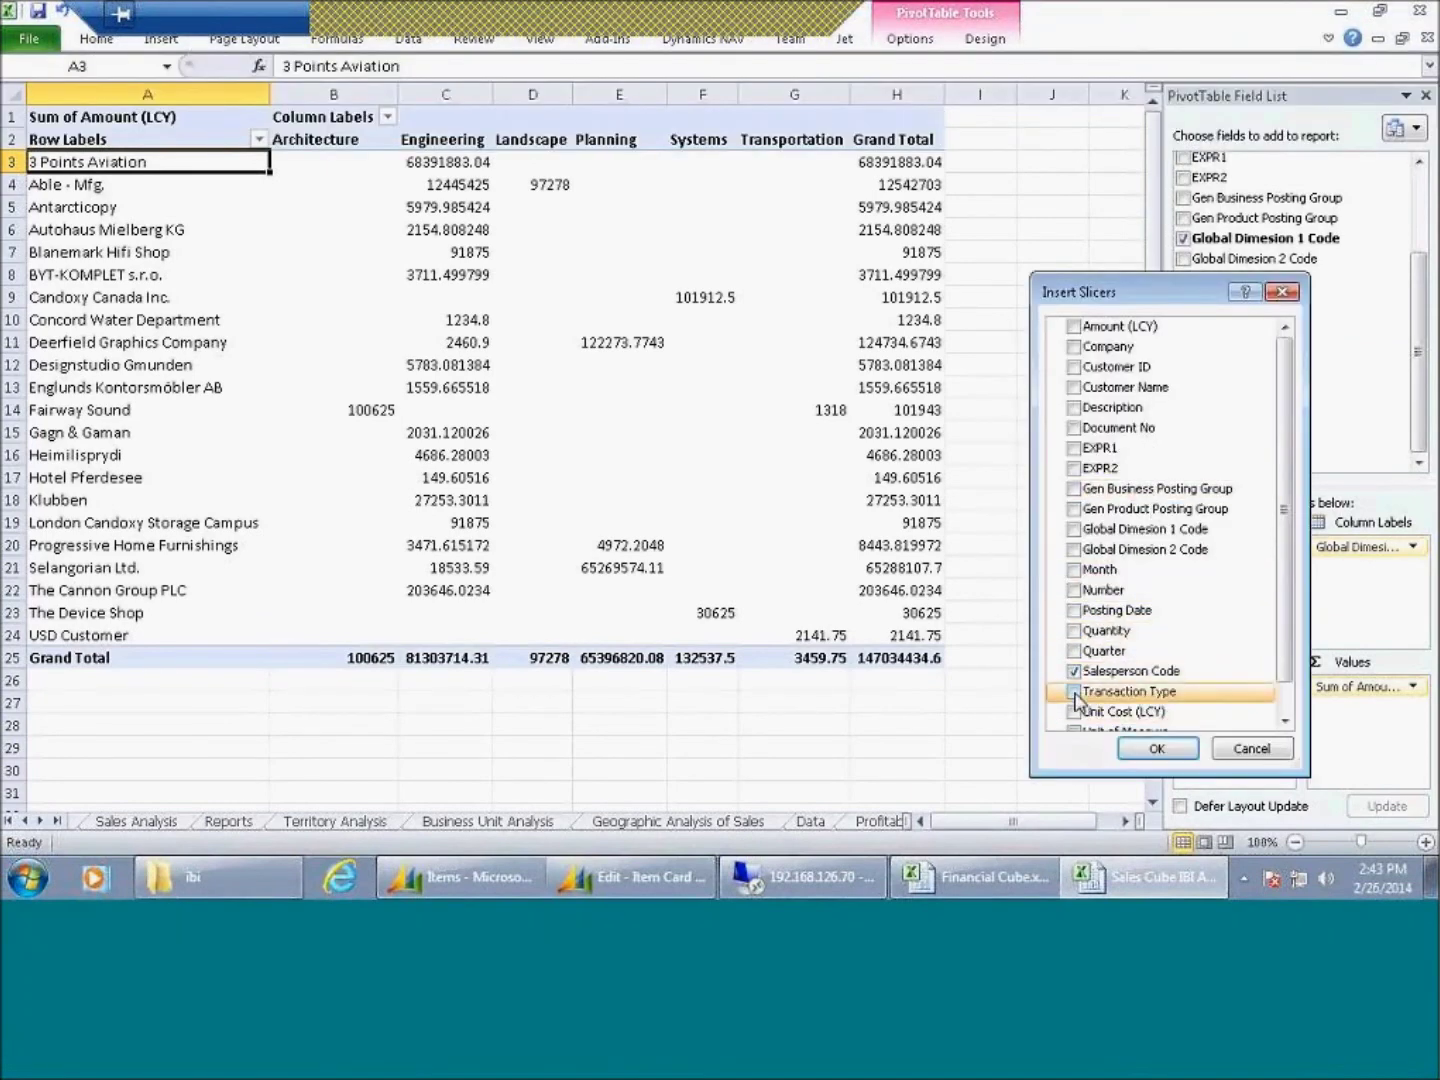
left_click(1074, 691)
left_click(1157, 749)
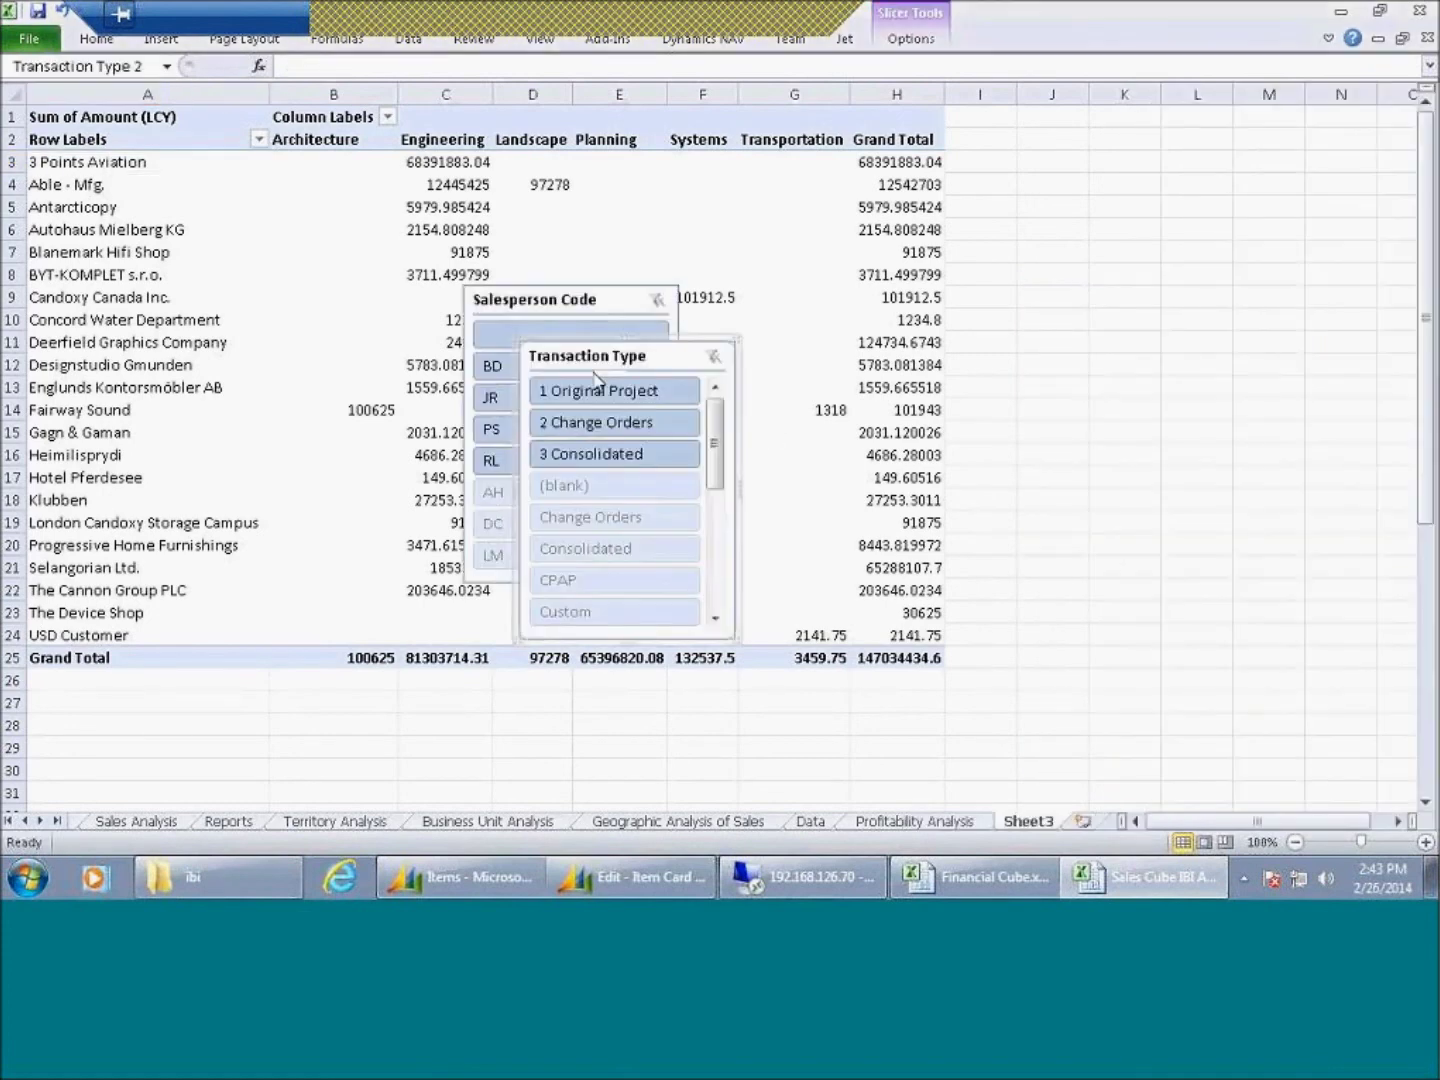
left_click_drag(662, 352, 1128, 152)
left_click_drag(622, 300, 1382, 154)
Try the slicer filters, settle on 3 Consolidated transactions, and bring the Bicycle item card forward
left_click(1100, 228)
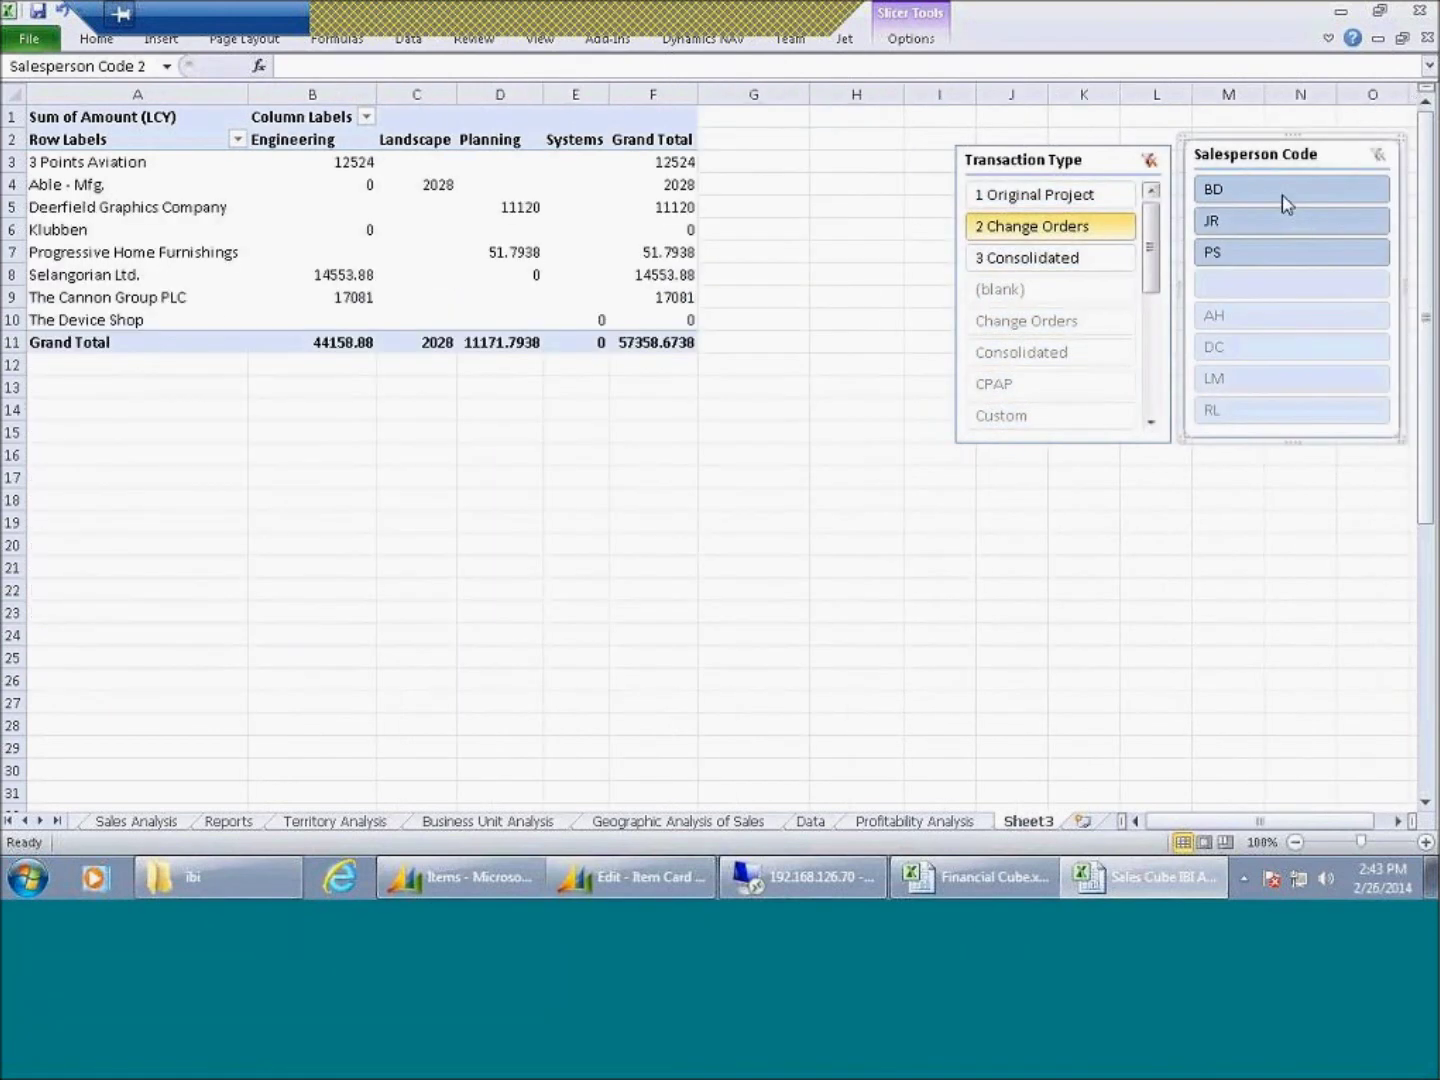
left_click(1280, 192)
left_click(1326, 152)
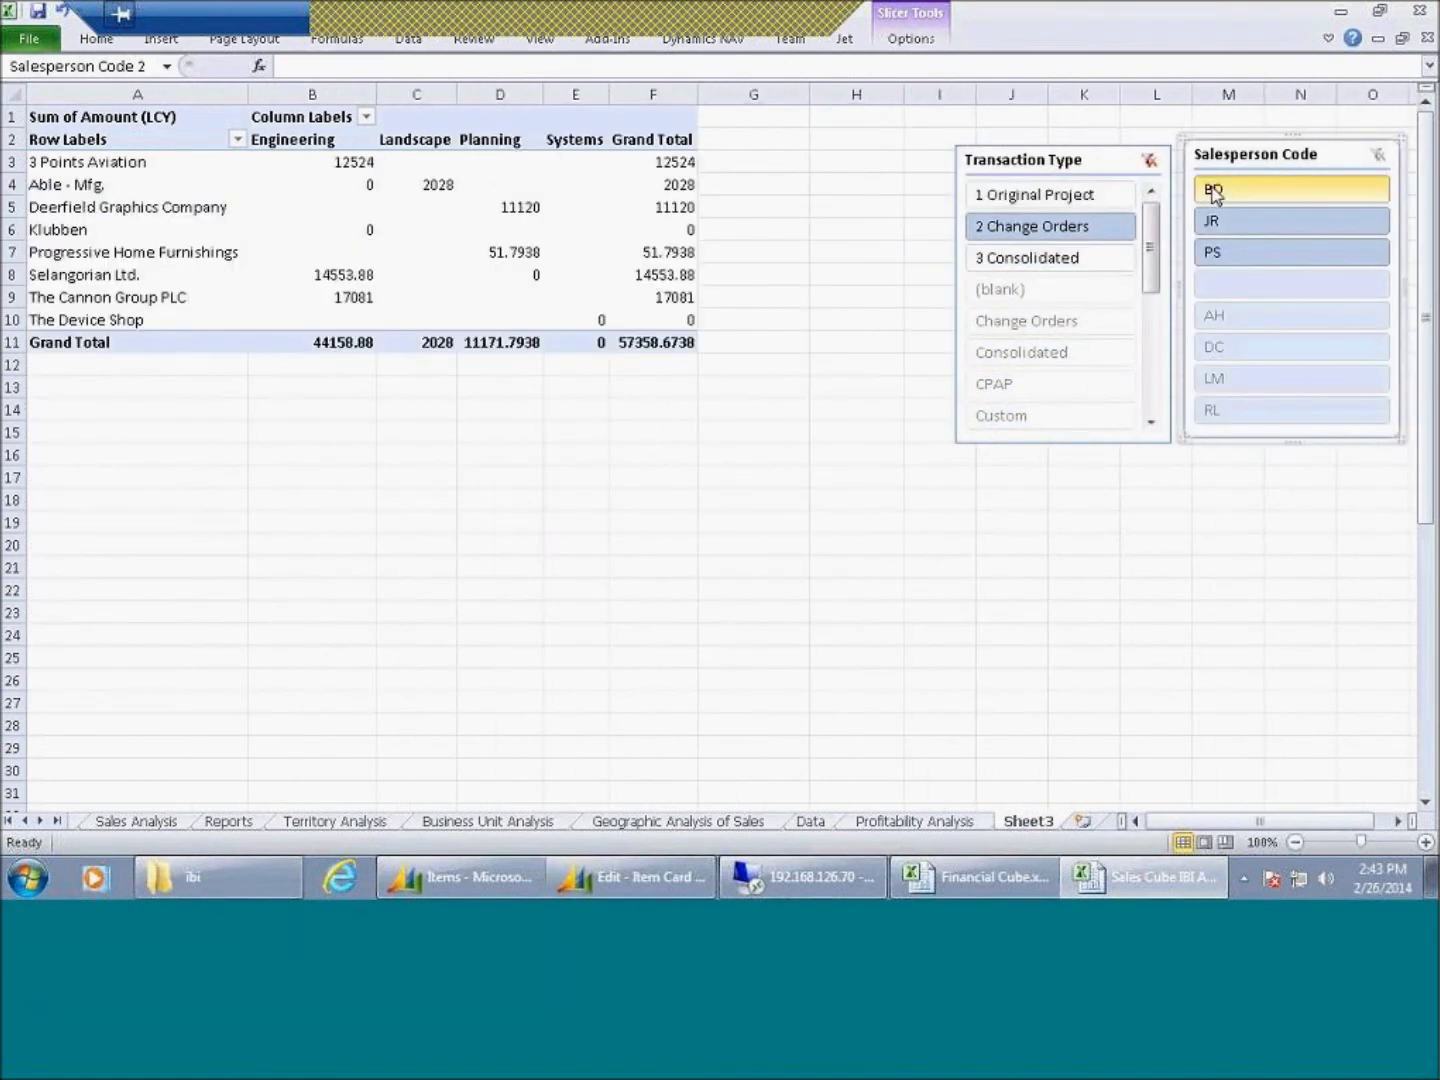
left_click(1110, 257)
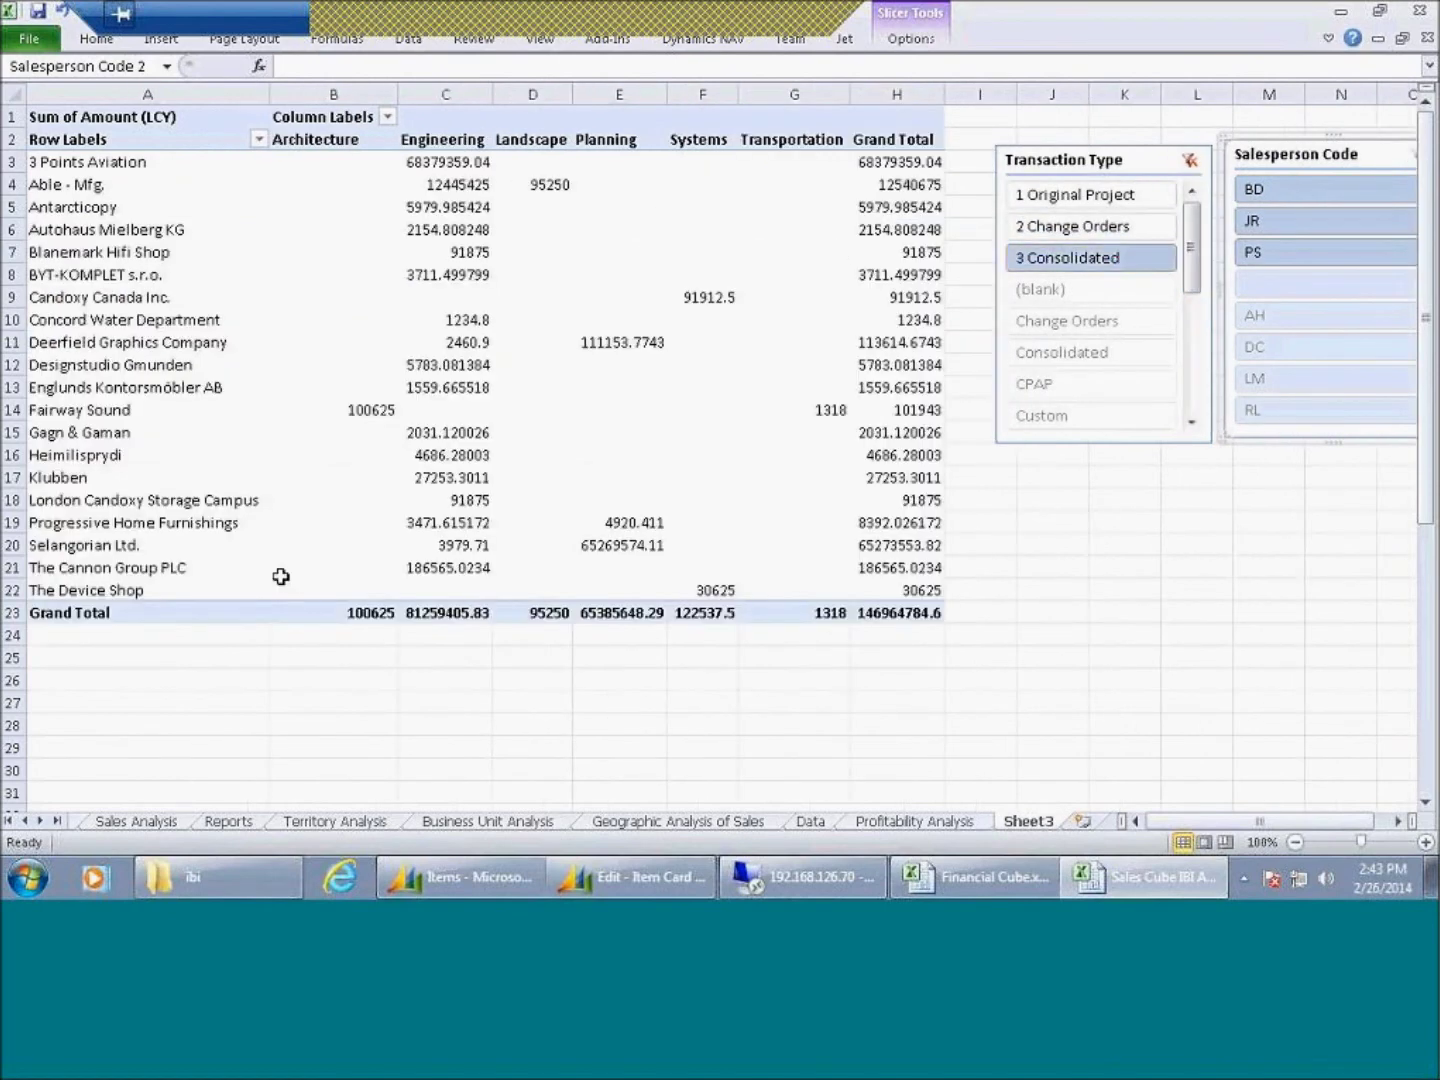
mouse_move(399, 340)
mouse_move(652, 618)
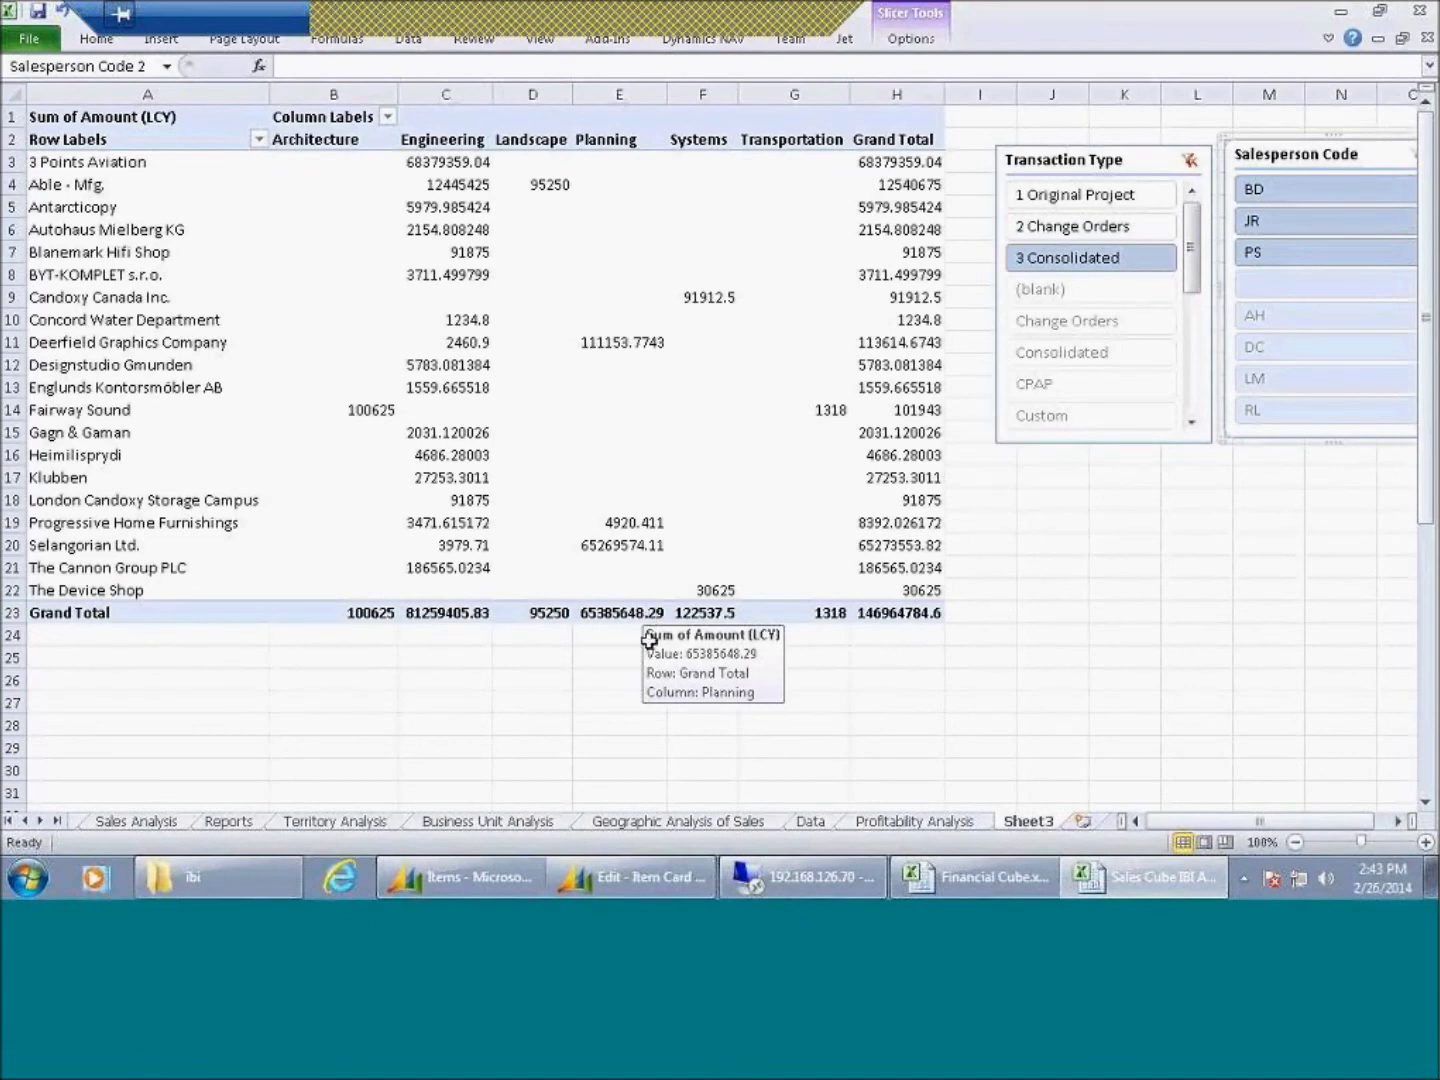
left_click(575, 877)
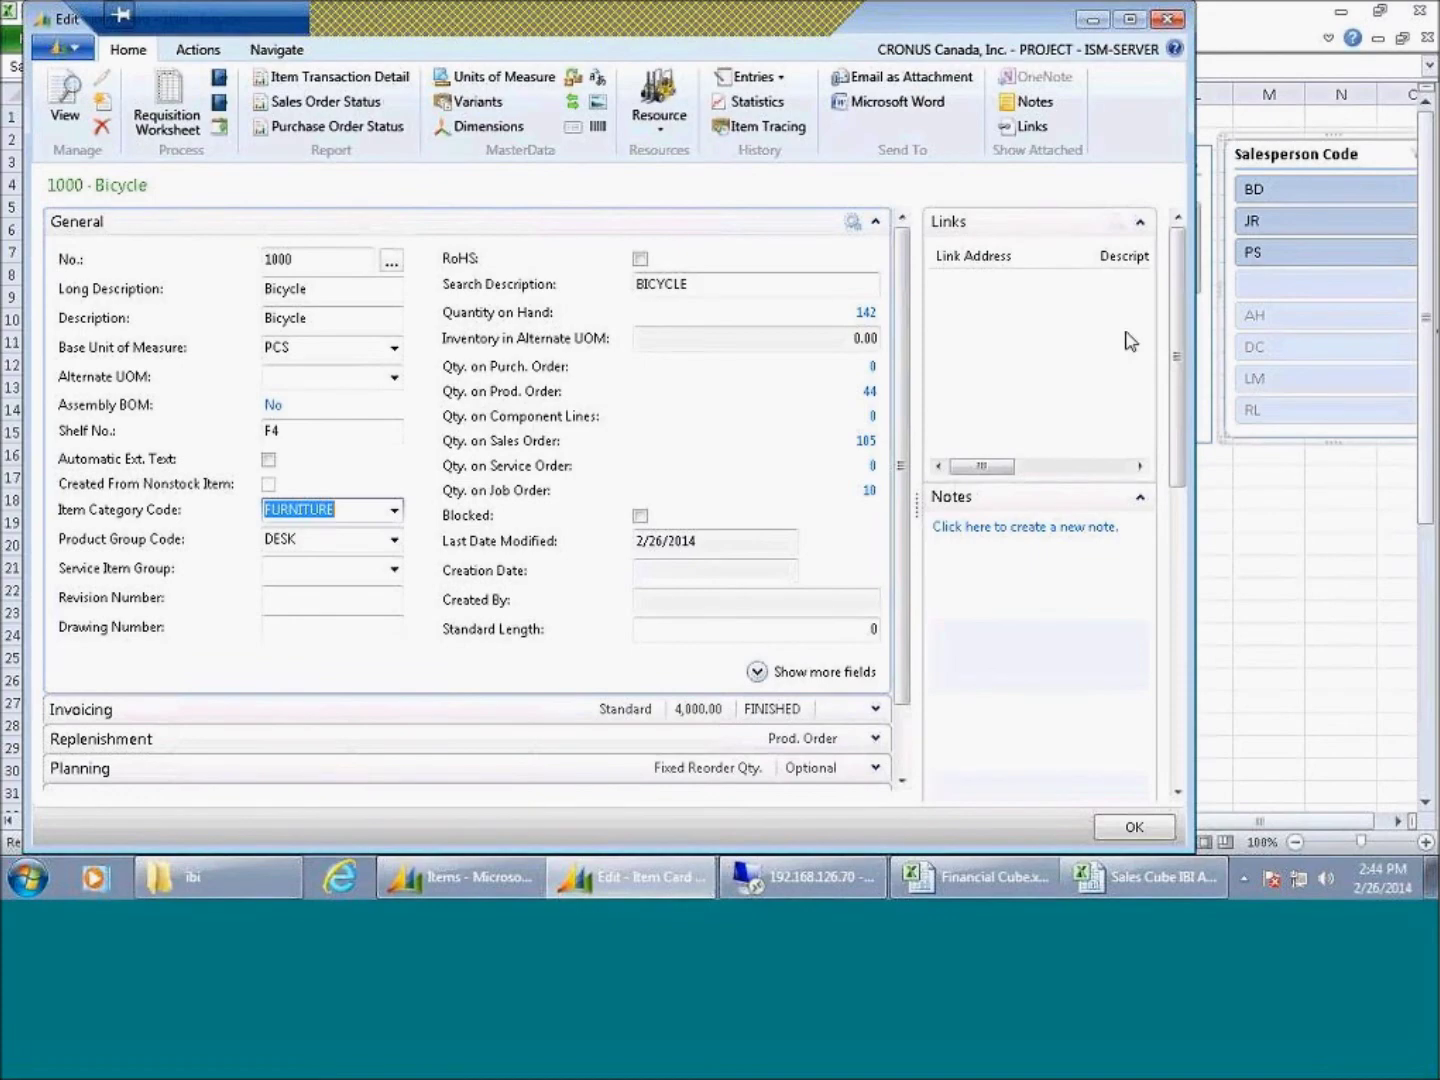
Close the Edit - Item Card window for the Bicycle item
left_click(1168, 19)
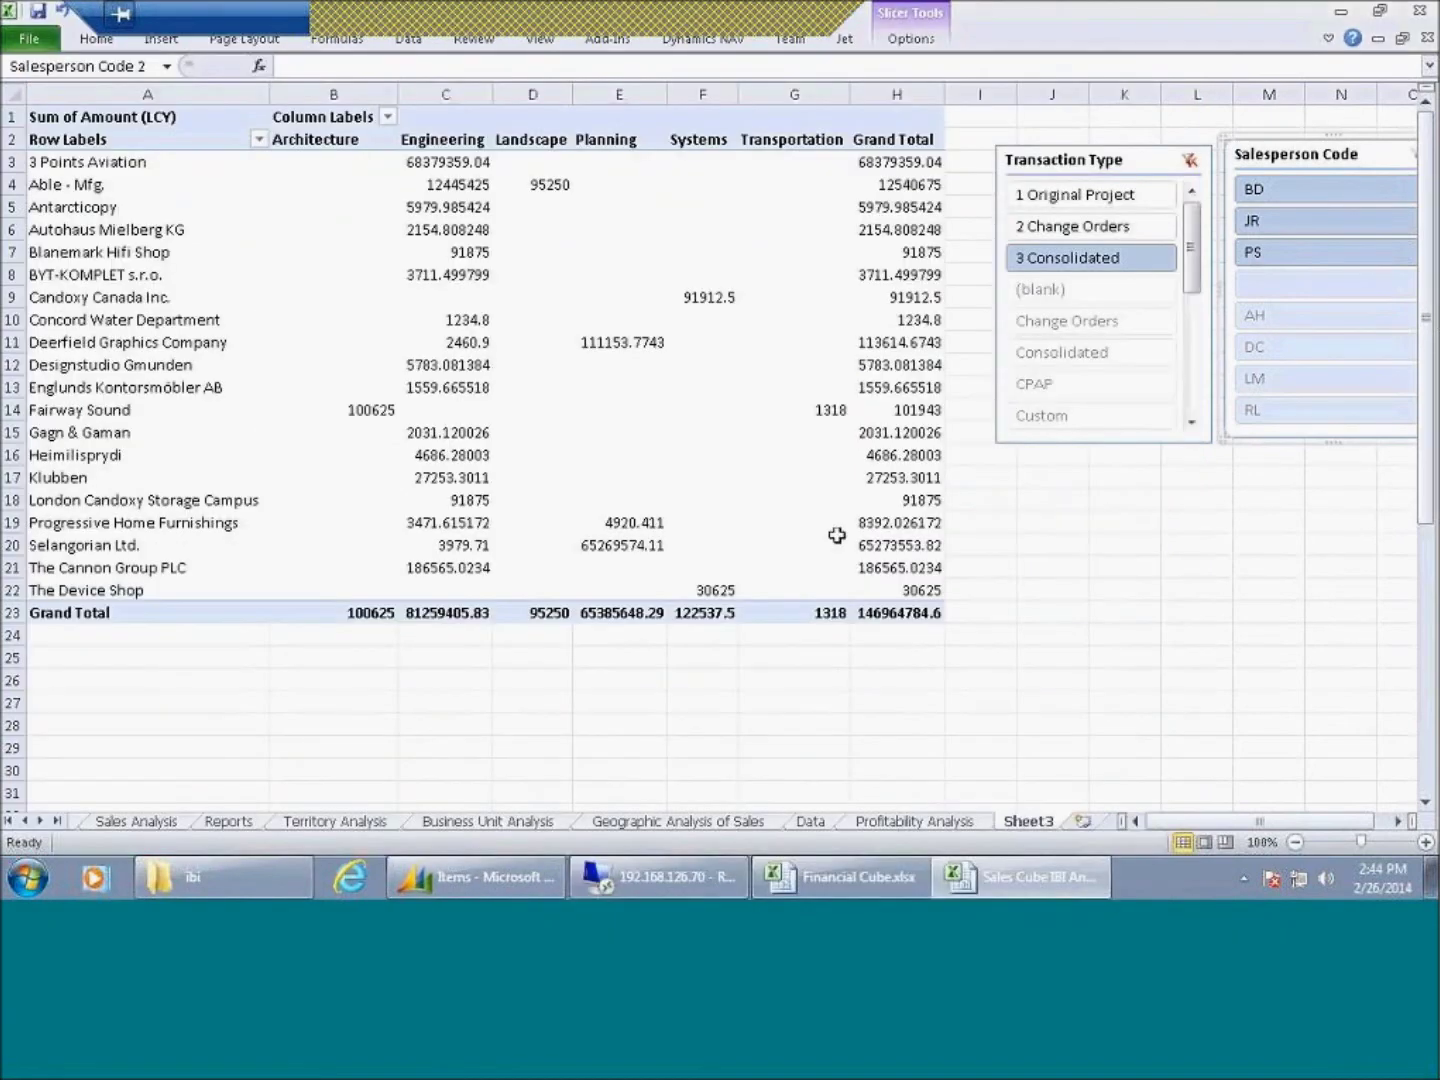